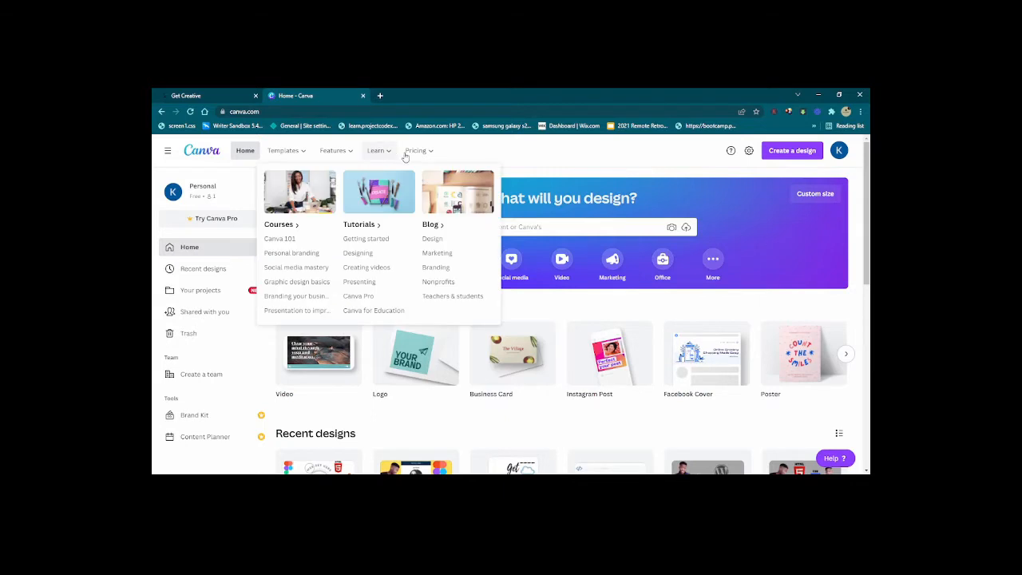
pyautogui.moveTo(429, 155)
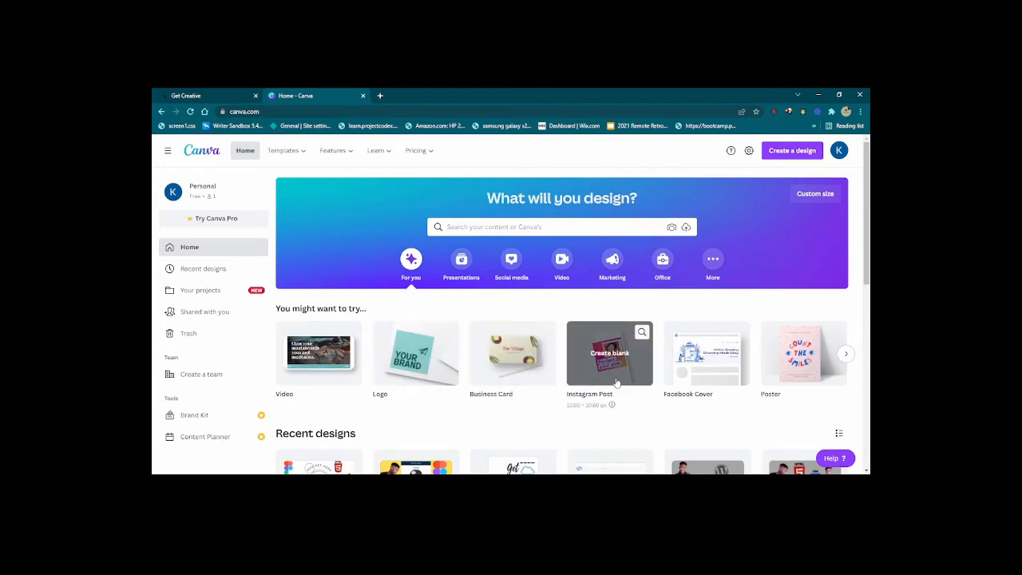
pyautogui.click(848, 355)
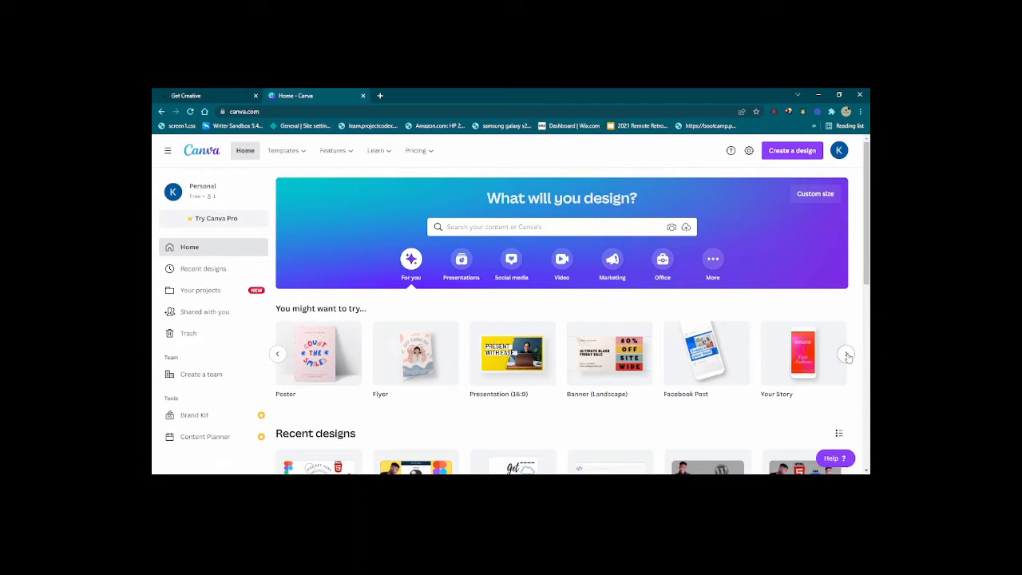
pyautogui.click(848, 356)
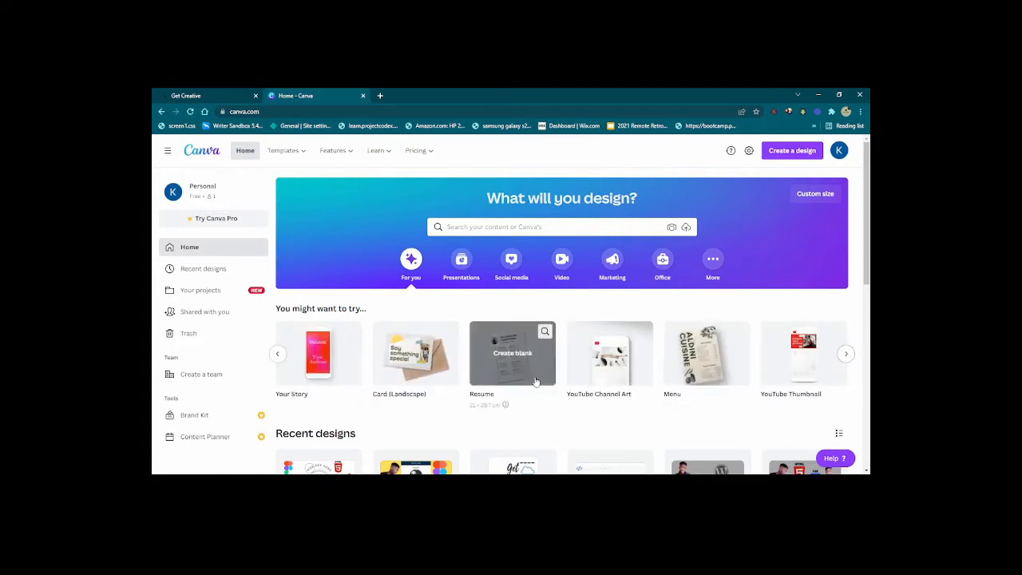
# - Create a new custom-size design 500 px wide and 500 px high
pyautogui.click(808, 150)
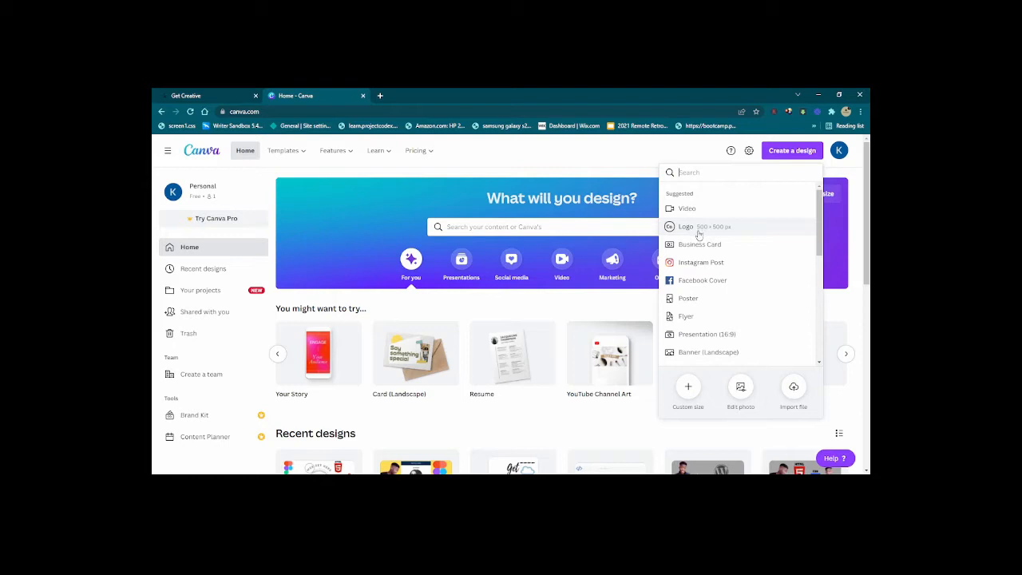
pyautogui.click(689, 391)
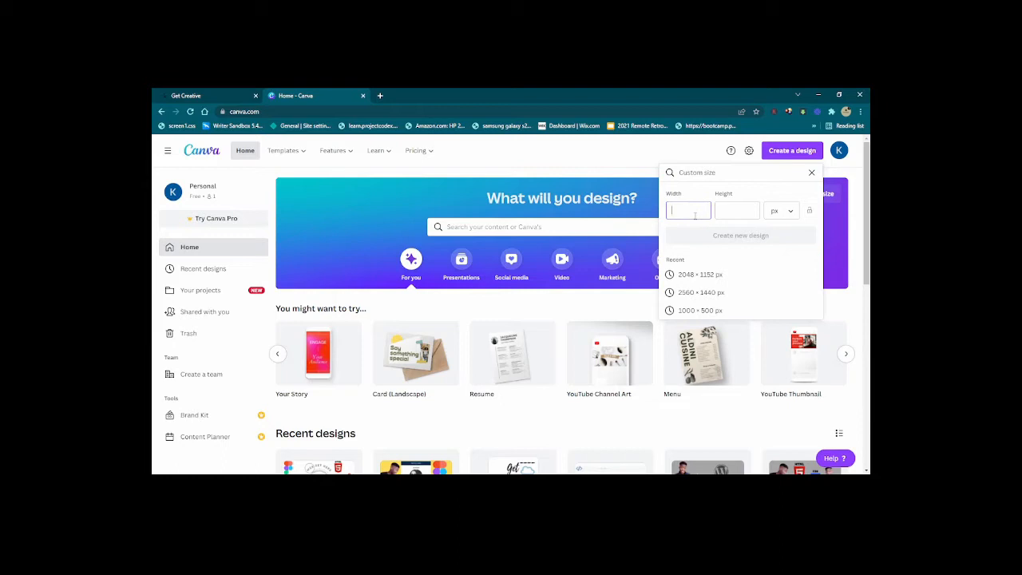
pyautogui.write('5000')
pyautogui.press('BackSpace')
pyautogui.click(723, 206)
pyautogui.write('500')
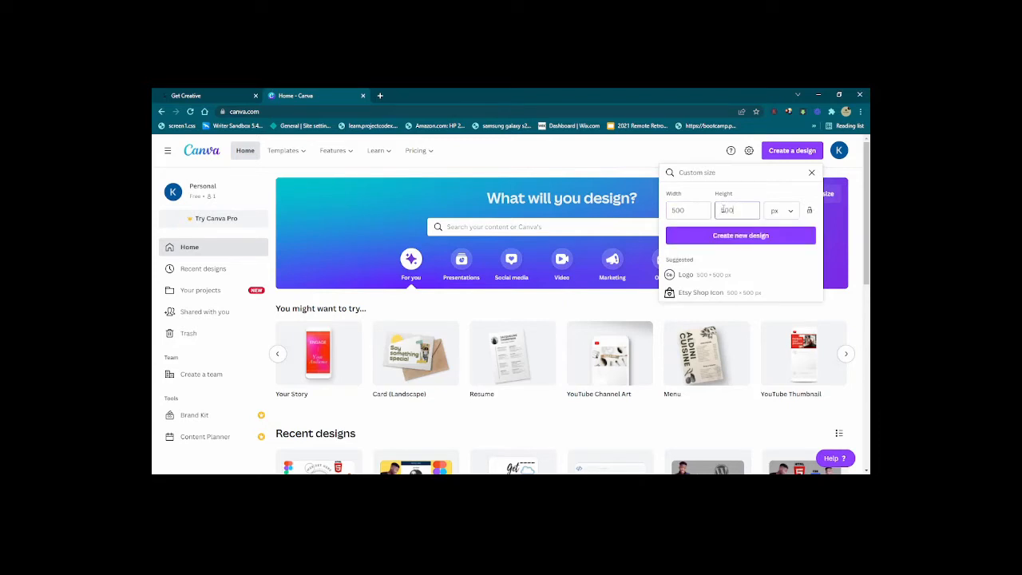
pyautogui.click(776, 210)
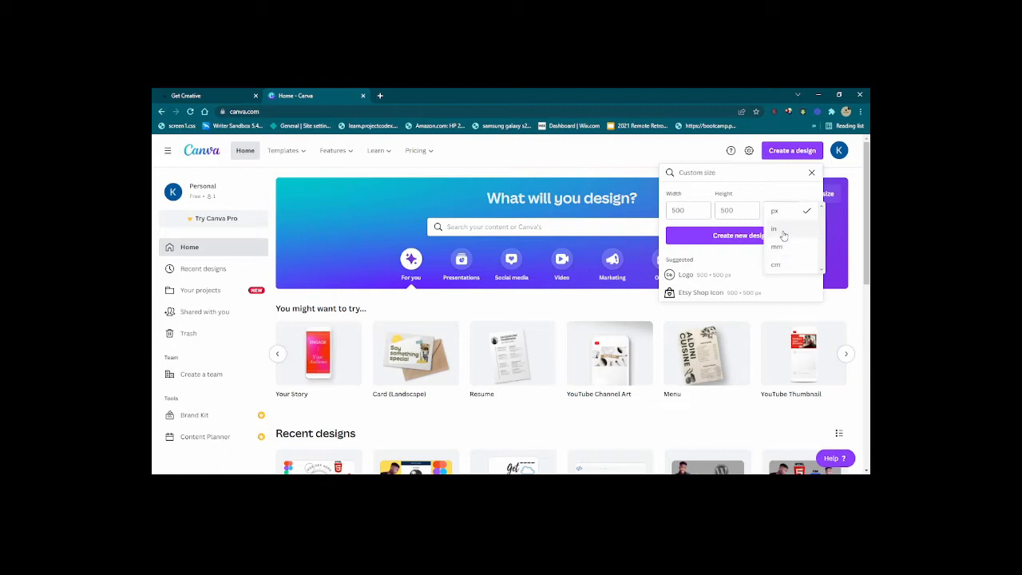
pyautogui.click(750, 197)
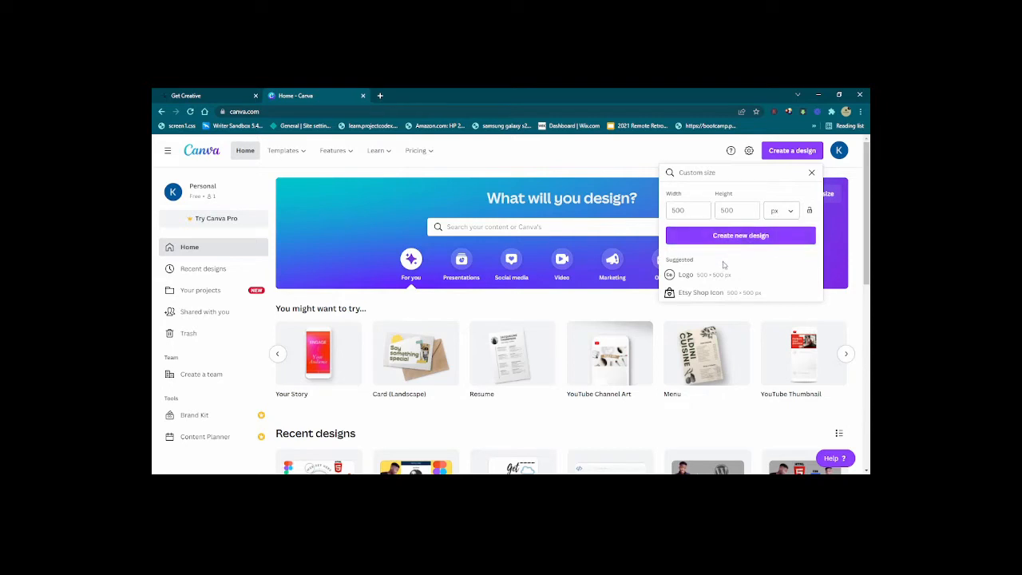
pyautogui.click(748, 235)
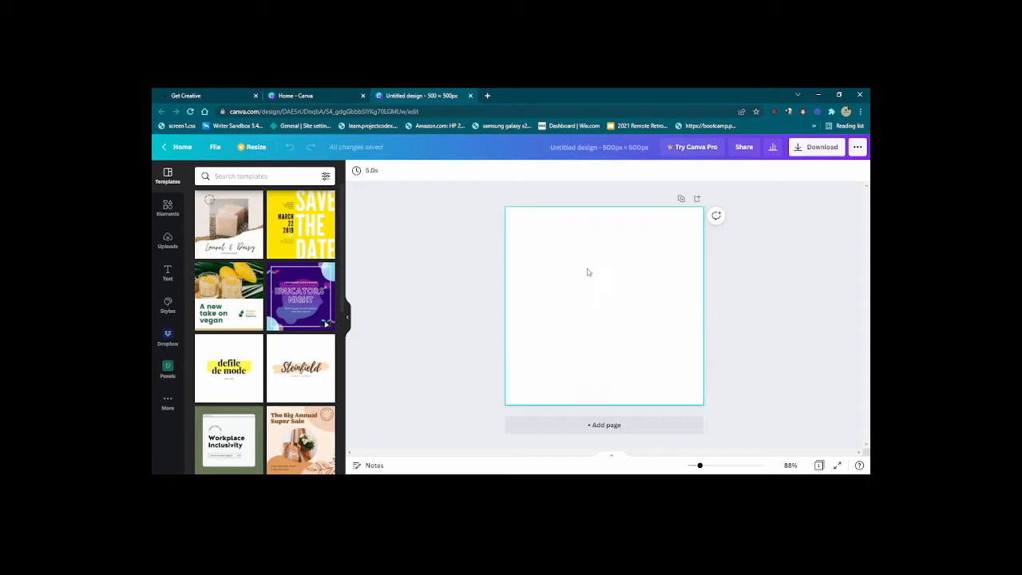
# - Try grey, turquoise, red and light green as the blank page's background colour and set it back to white
pyautogui.click(634, 358)
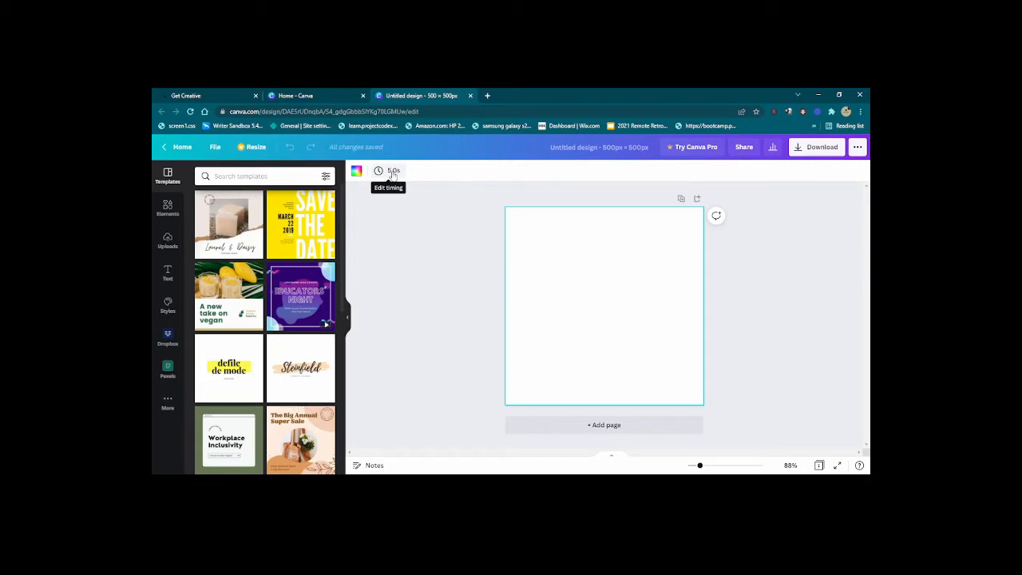
pyautogui.click(357, 172)
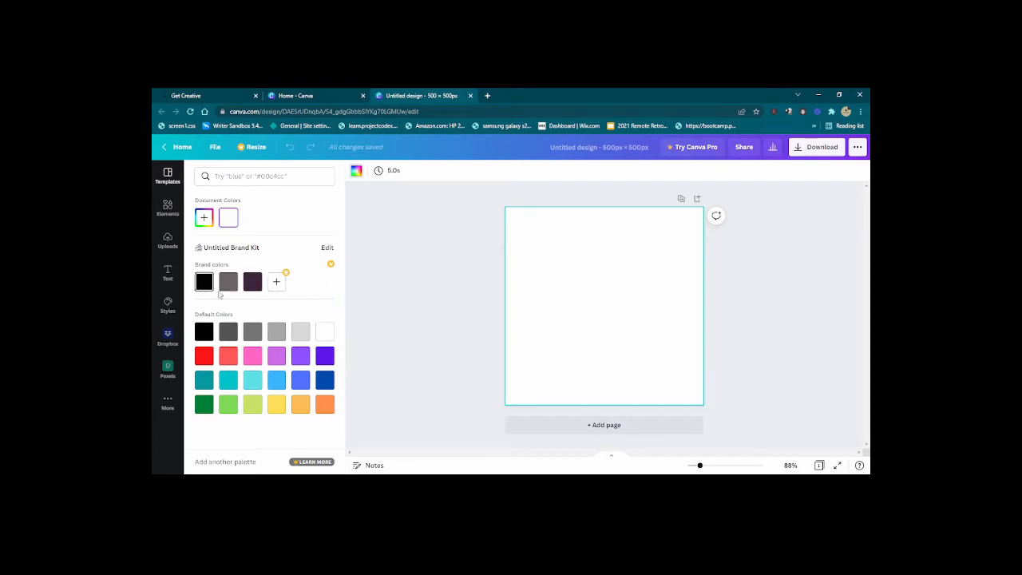
pyautogui.click(229, 284)
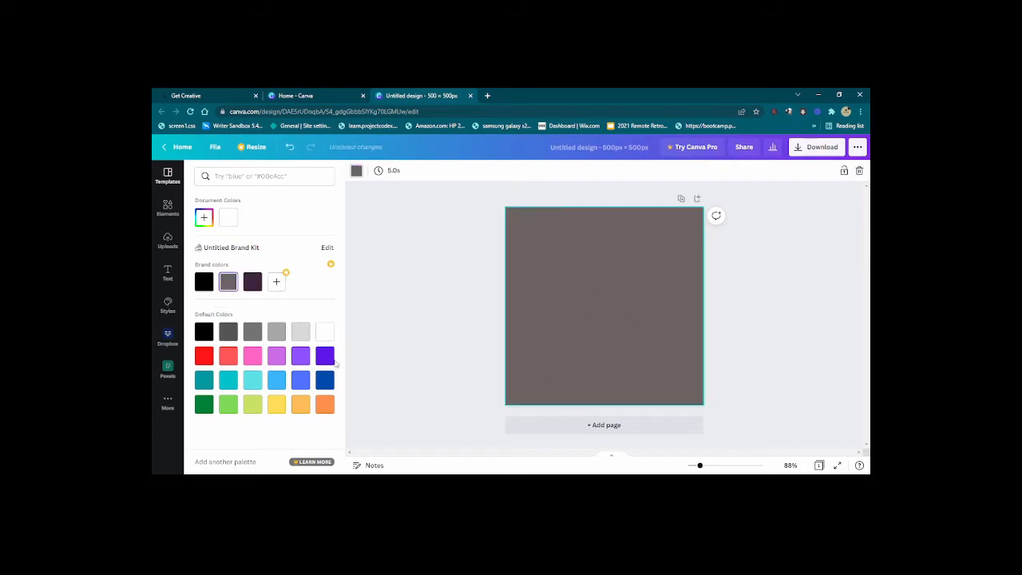
pyautogui.click(252, 384)
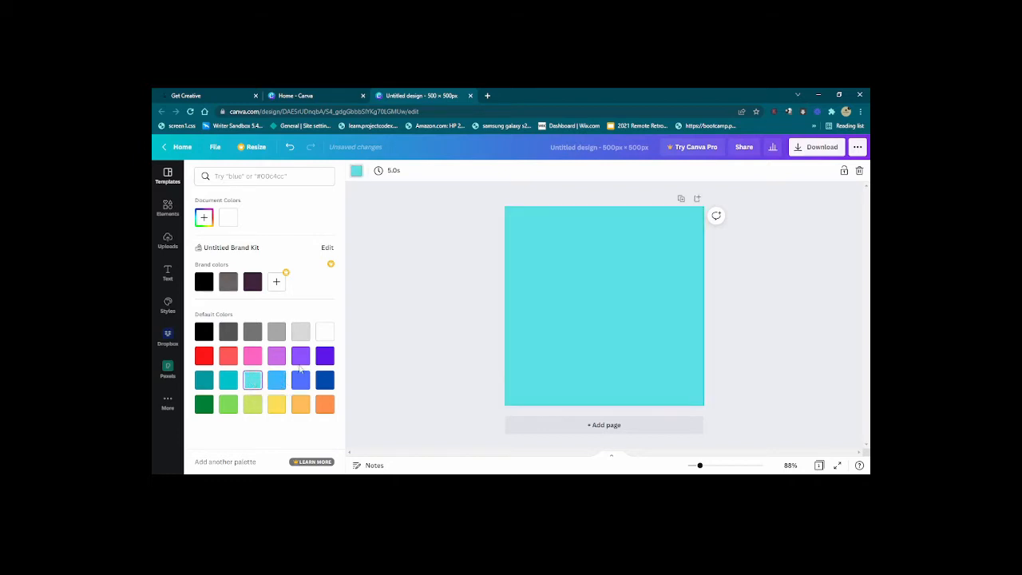
pyautogui.click(205, 356)
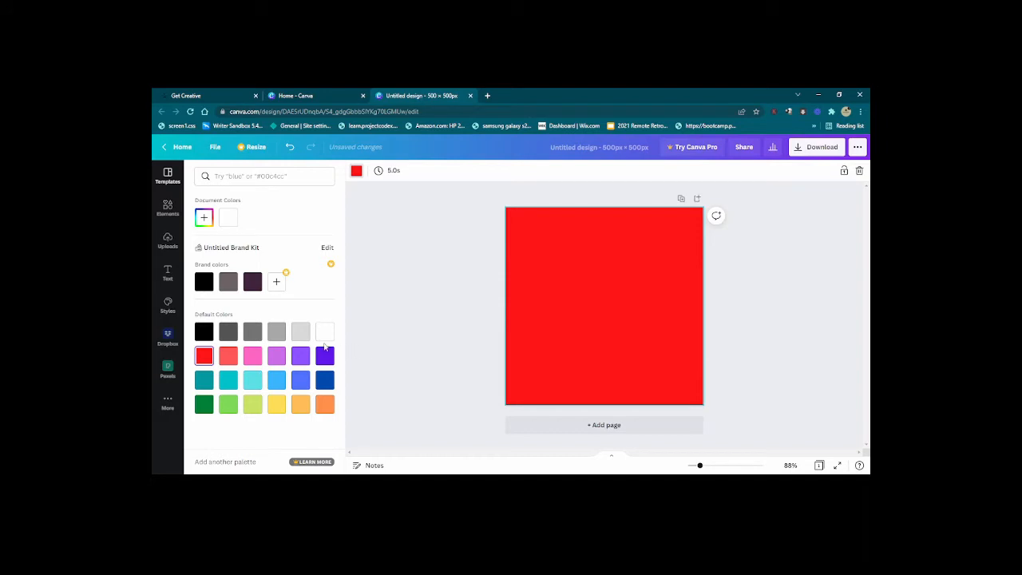
pyautogui.click(229, 407)
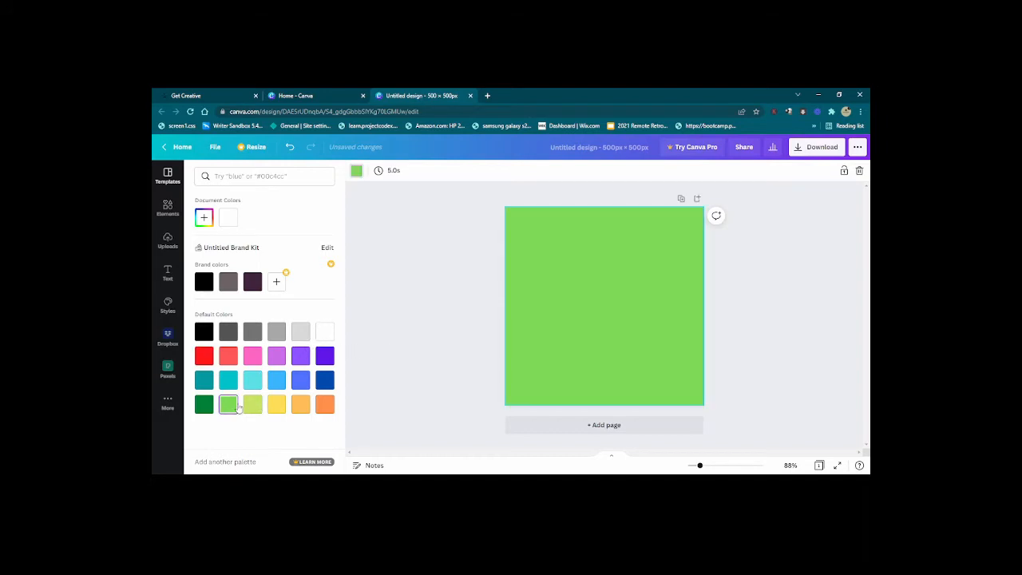
pyautogui.click(326, 331)
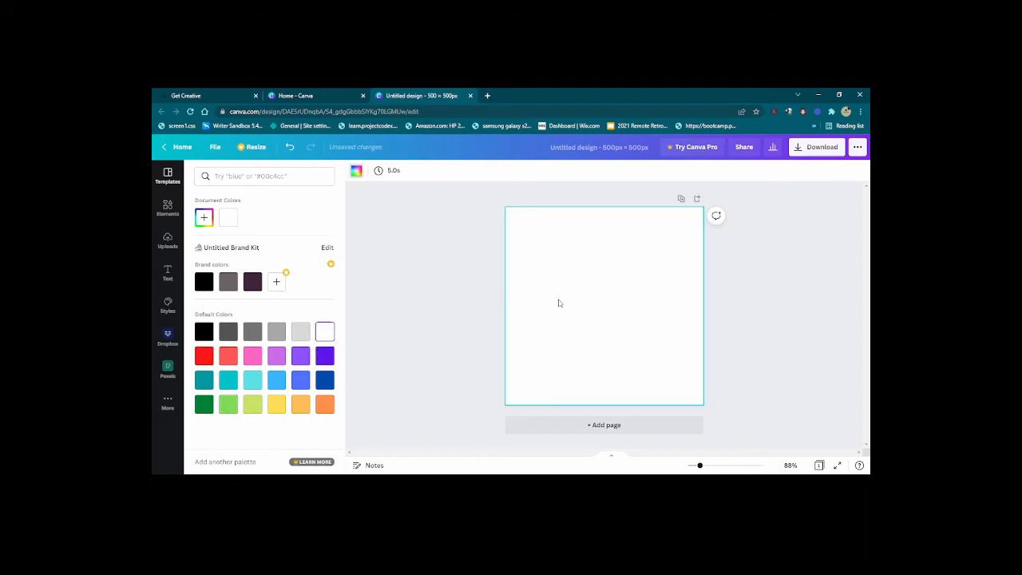
# - Try the yellow Save the Date template on the blank page and undo it
pyautogui.click(452, 262)
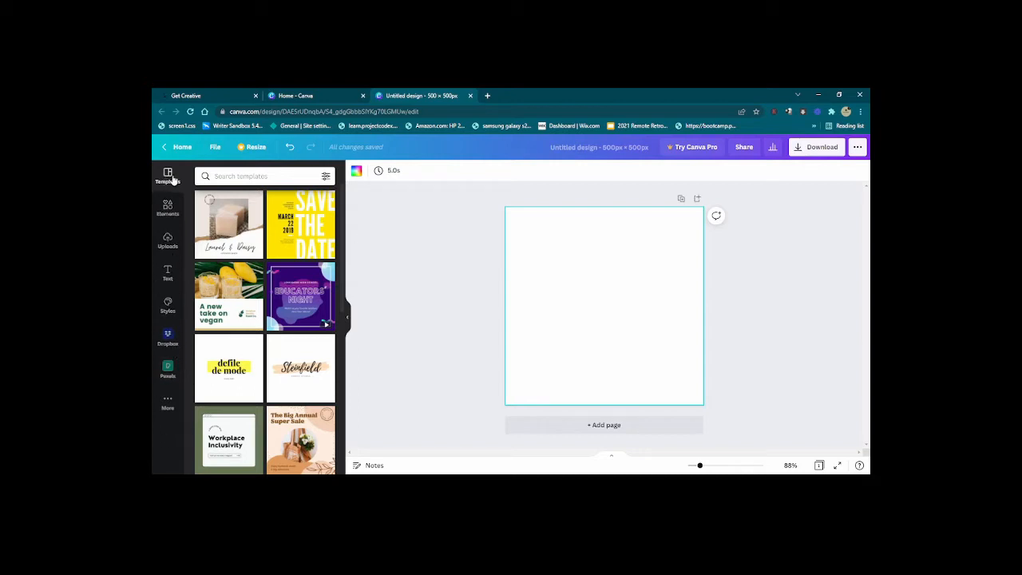
pyautogui.click(305, 243)
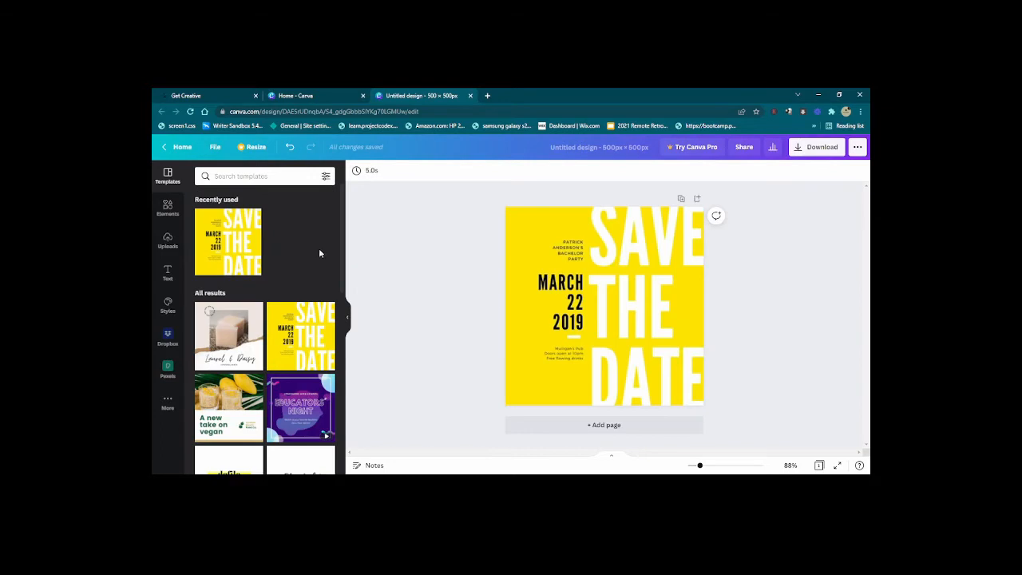
pyautogui.click(626, 314)
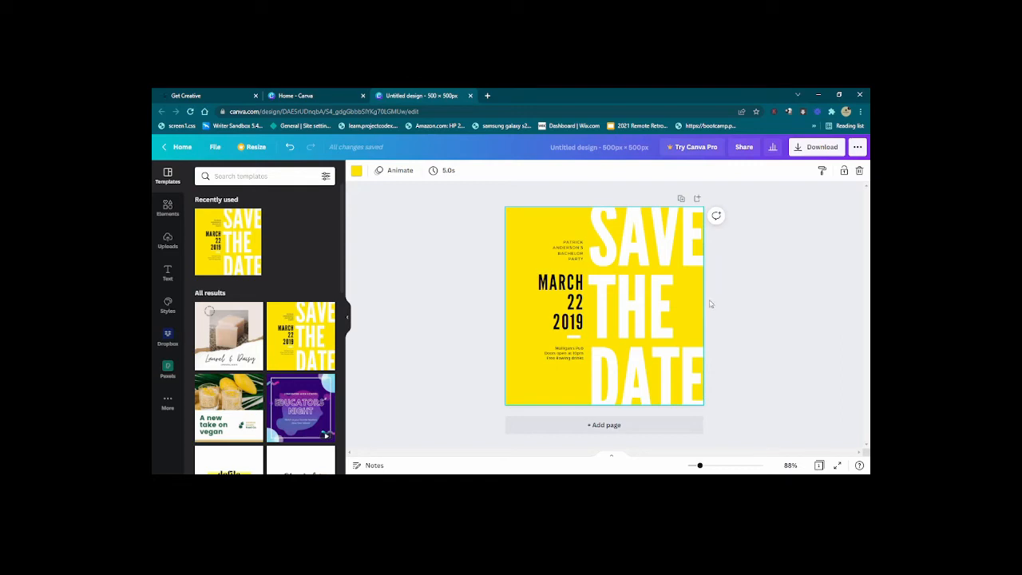
pyautogui.hotkey('ctrl', 'z')
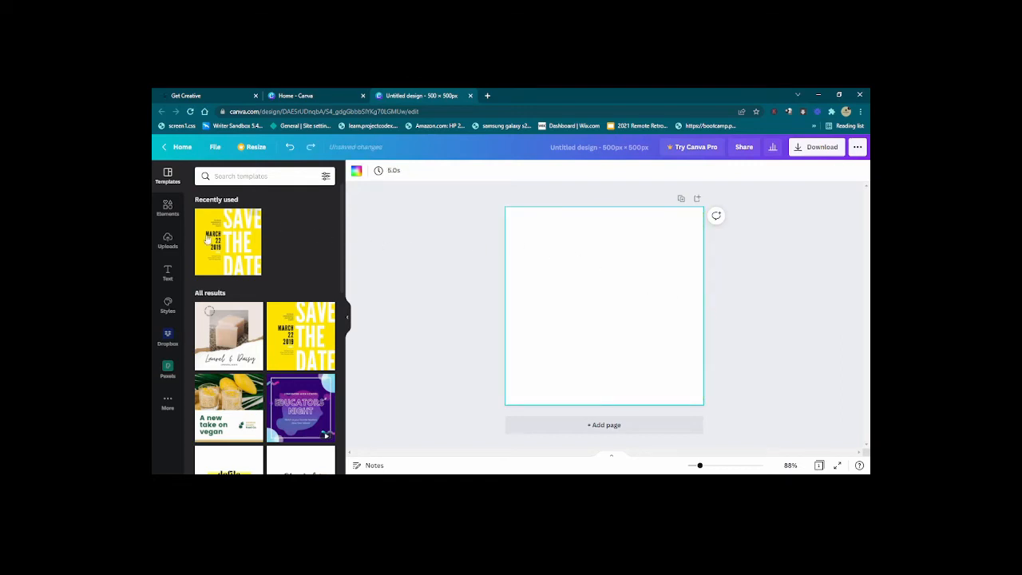
# - Browse the available templates and the element library for a suitable starting design
pyautogui.scroll(-5, 231, 295)
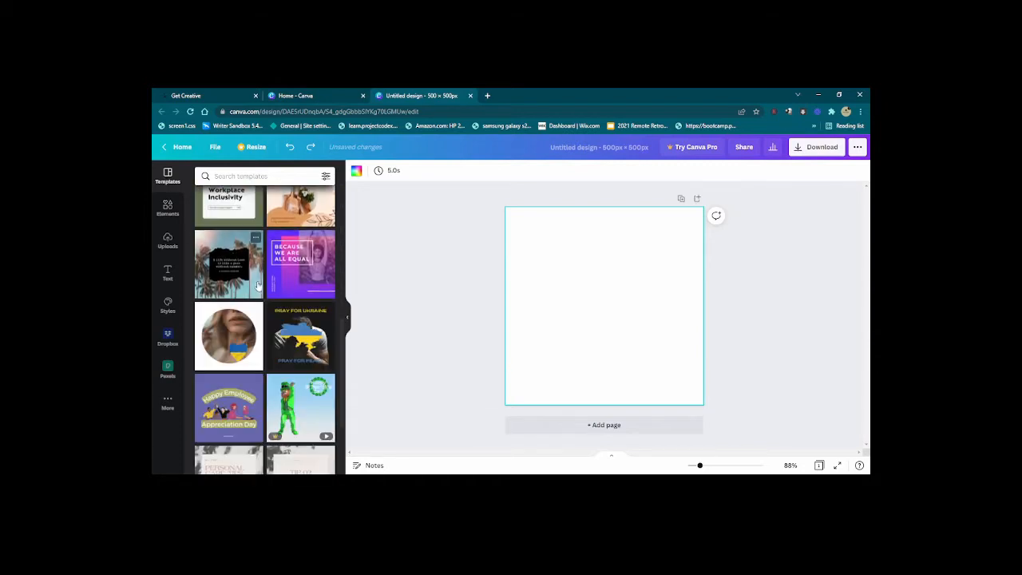
pyautogui.scroll(-3, 302, 322)
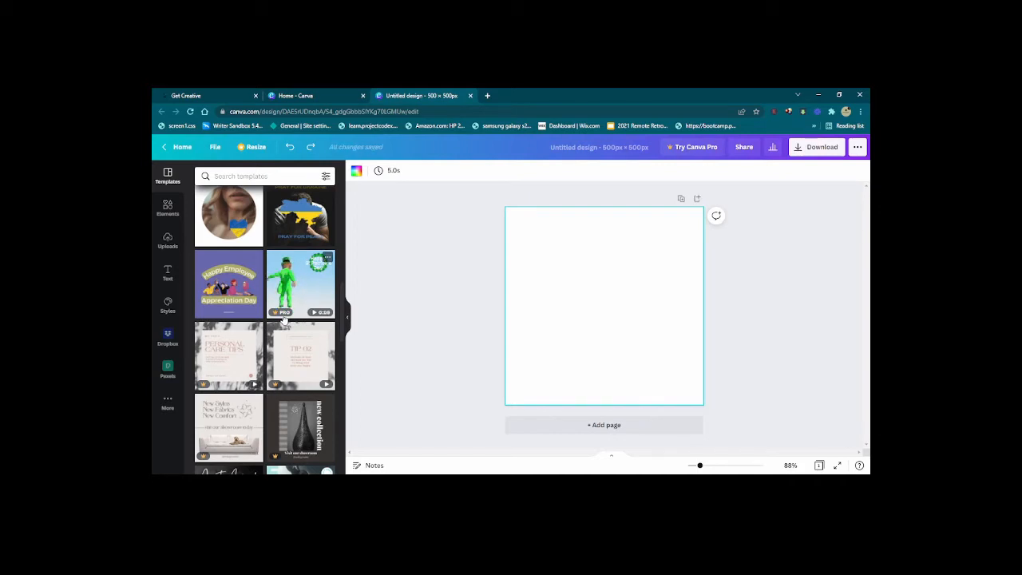
pyautogui.click(168, 209)
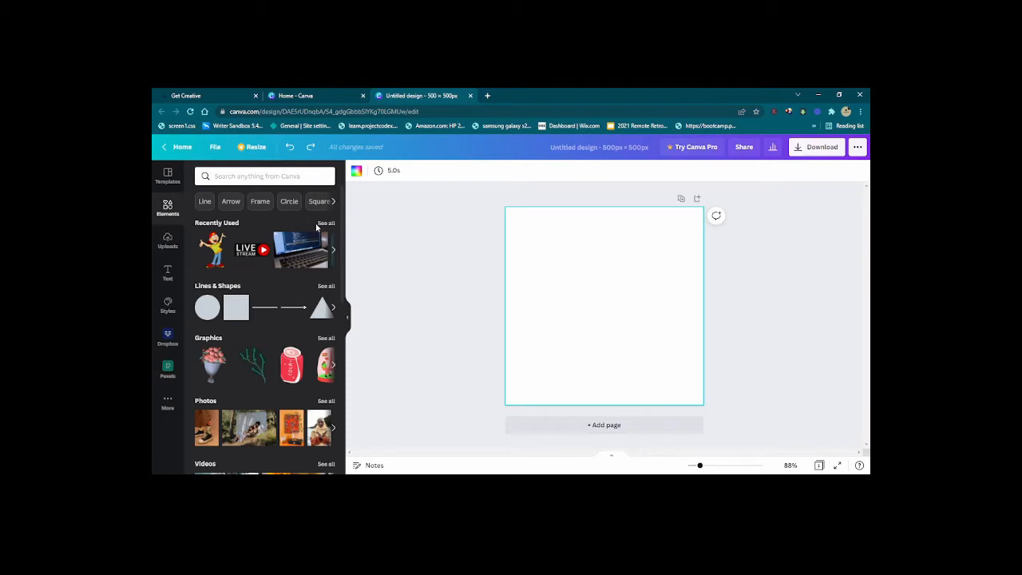
pyautogui.scroll(-4, 318, 229)
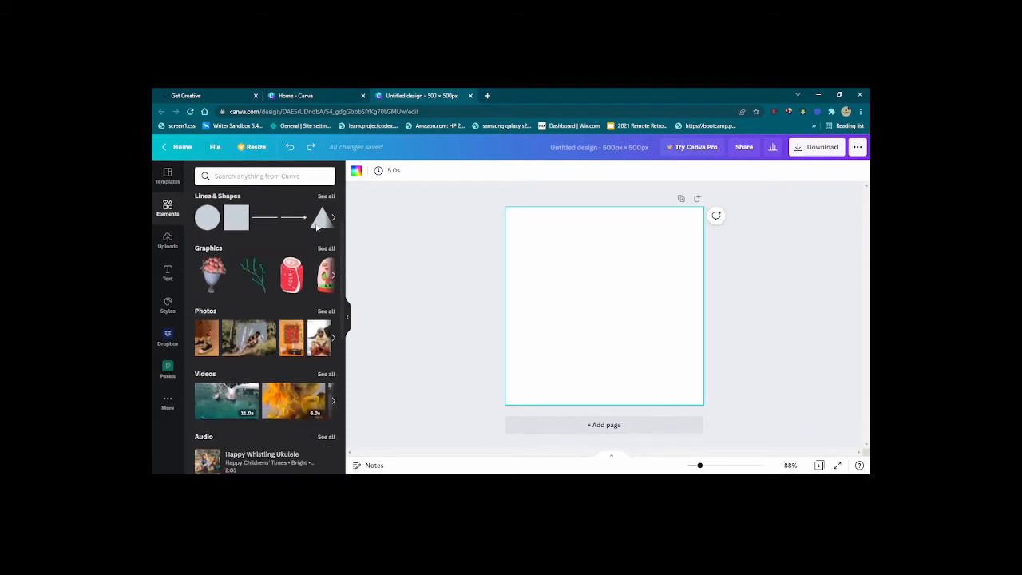
pyautogui.click(170, 175)
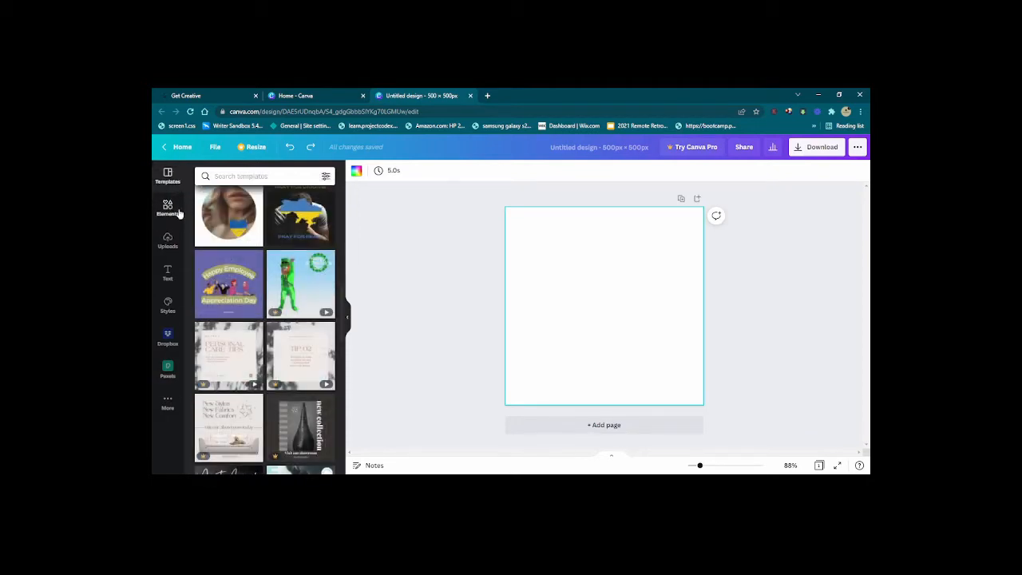
pyautogui.scroll(3, 281, 286)
pyautogui.scroll(3, 281, 286)
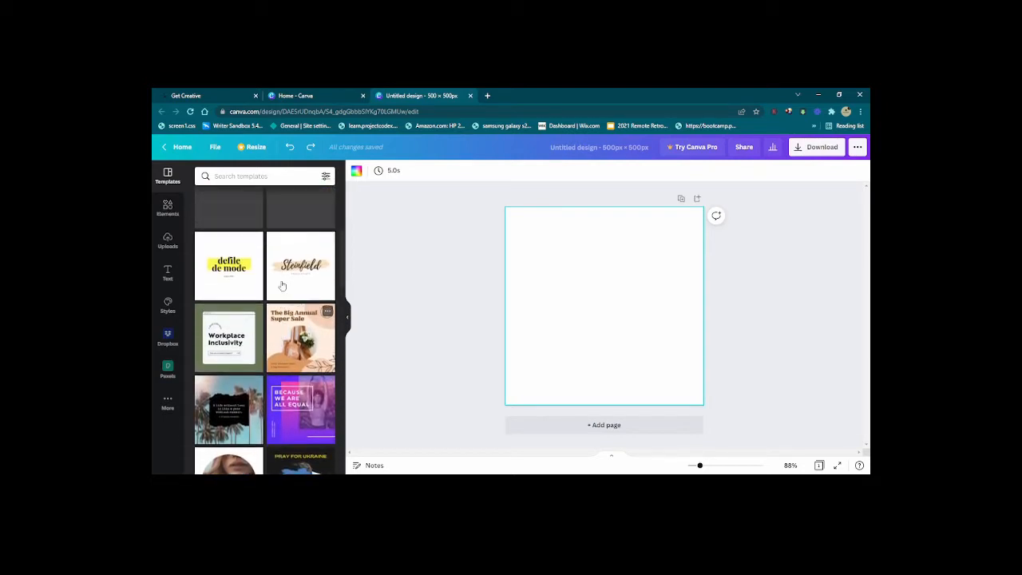
pyautogui.scroll(1, 282, 286)
pyautogui.scroll(-5, 282, 286)
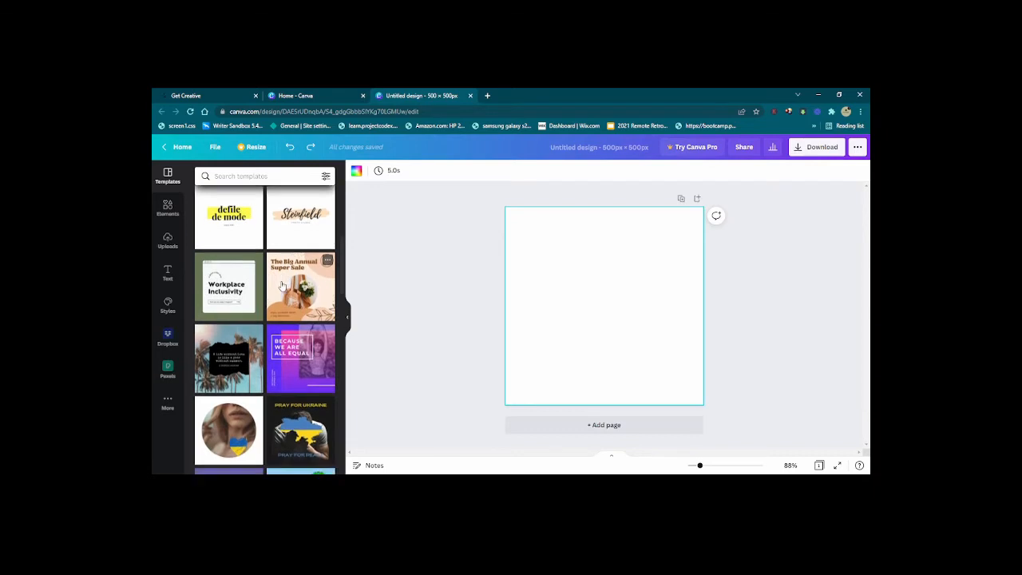
pyautogui.scroll(-4, 282, 286)
pyautogui.scroll(-1, 309, 332)
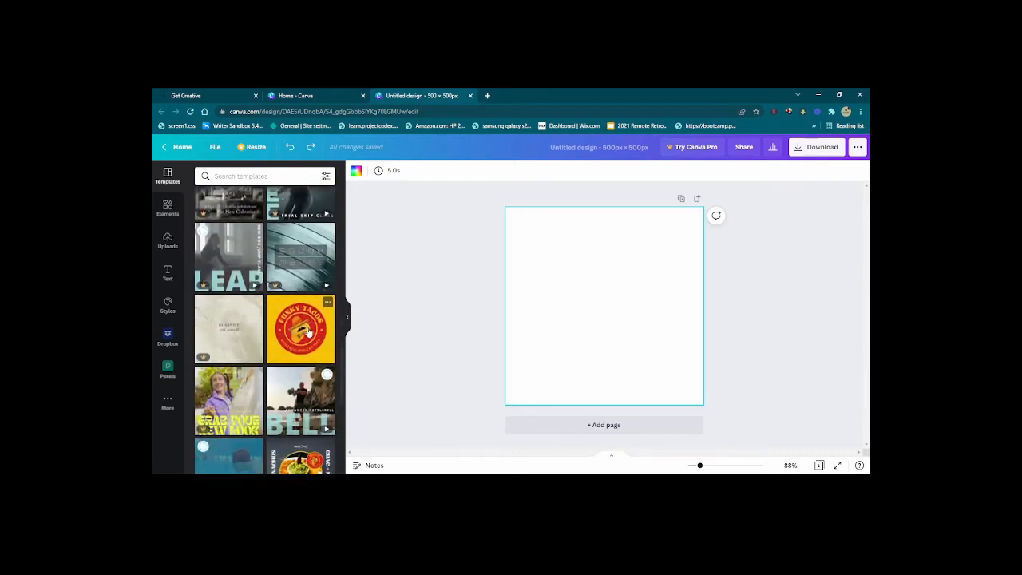
pyautogui.scroll(-4, 298, 339)
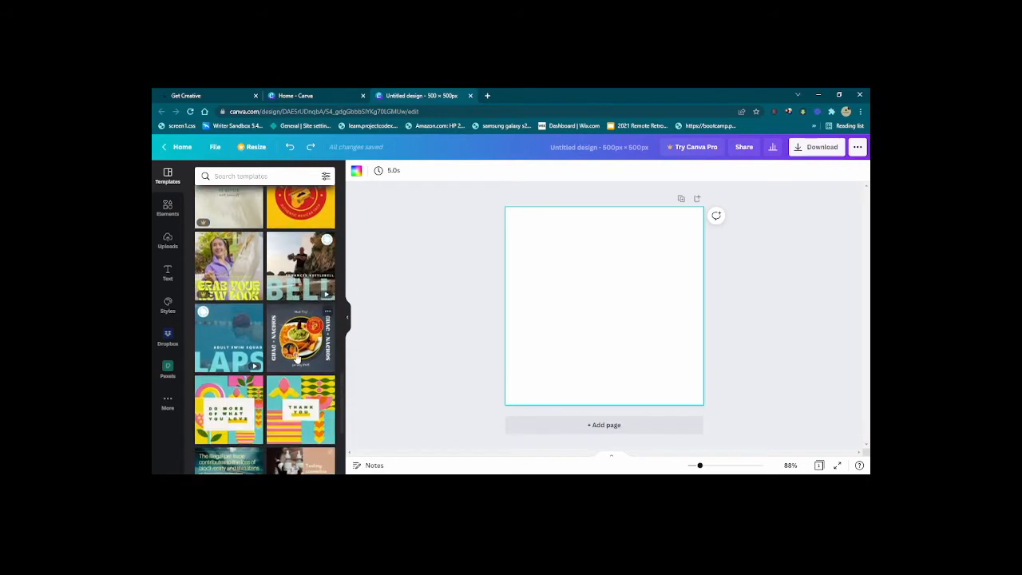
pyautogui.scroll(-5, 297, 360)
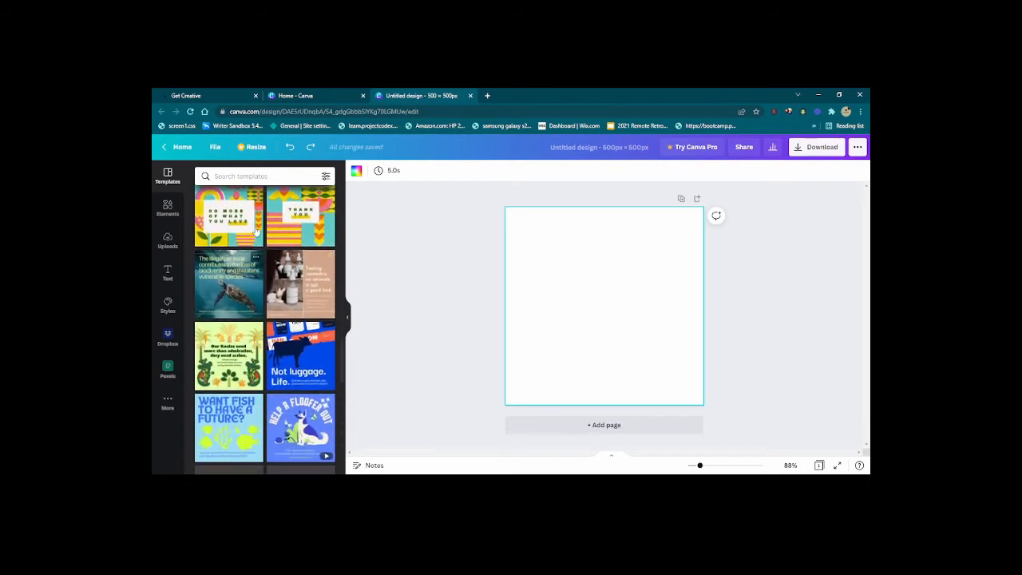
# - Search the templates for "computer" and apply the Byte Size Computer Shop logo template to the page
pyautogui.click(249, 175)
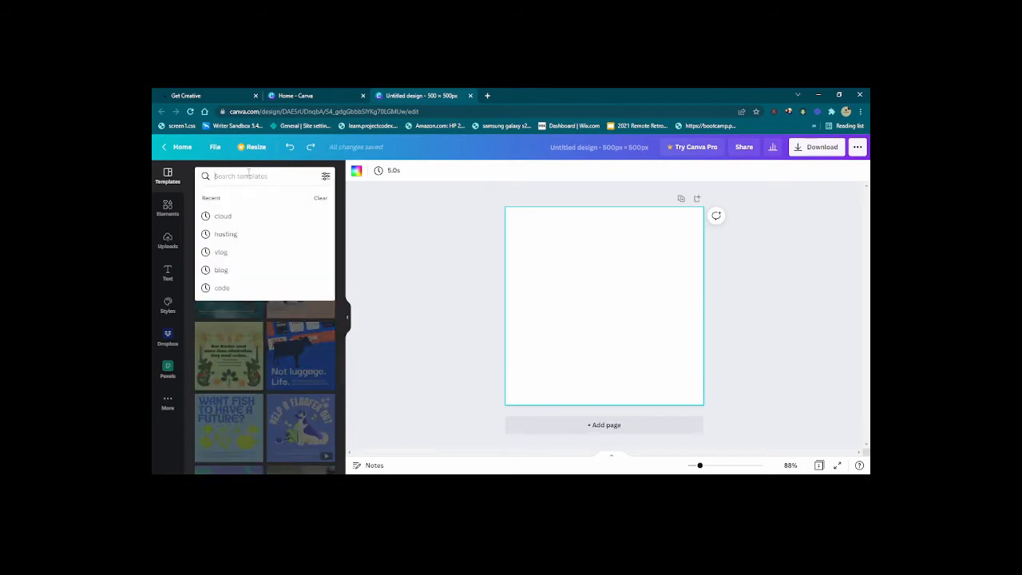
pyautogui.write('cupter')
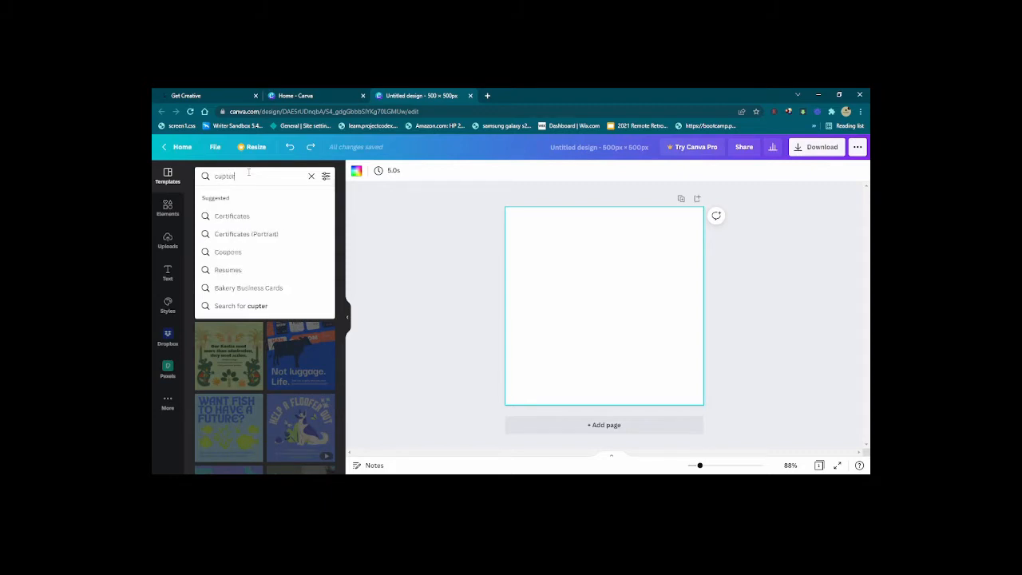
pyautogui.press('BackSpace')
pyautogui.press('BackSpace')
pyautogui.press('BackSpace')
pyautogui.press('BackSpace')
pyautogui.write('omp')
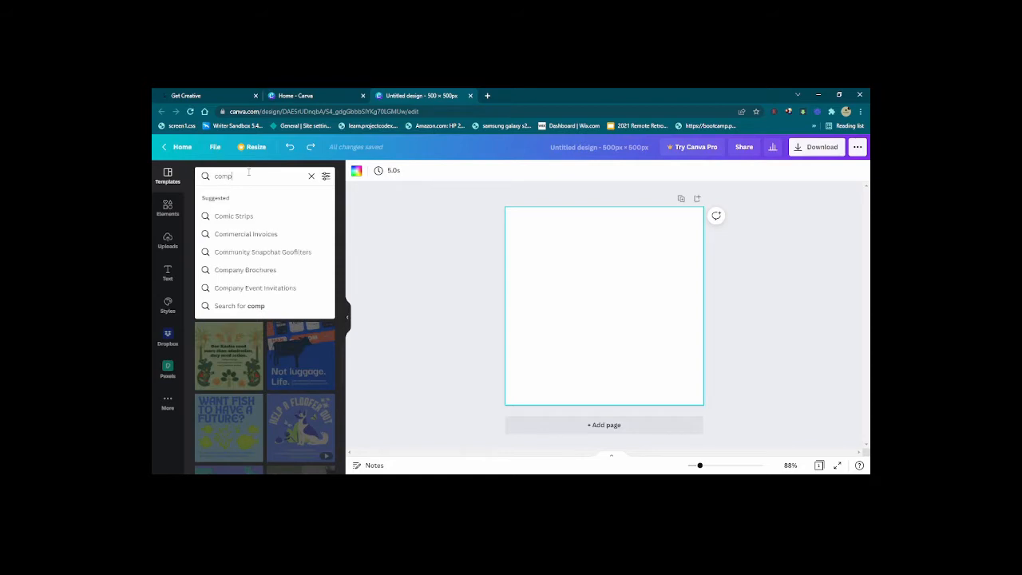
pyautogui.write('uter')
pyautogui.press('Return')
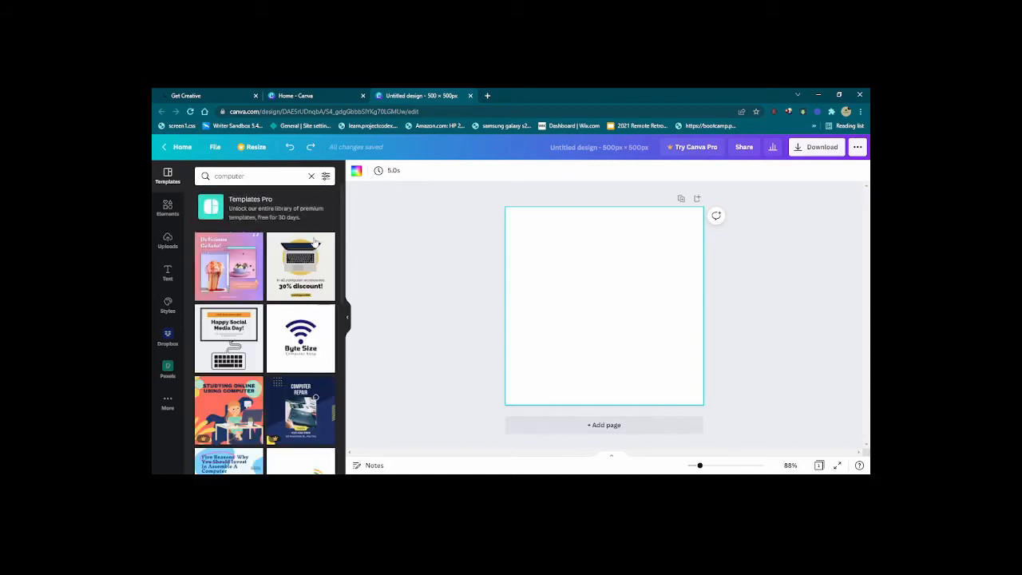
pyautogui.click(297, 340)
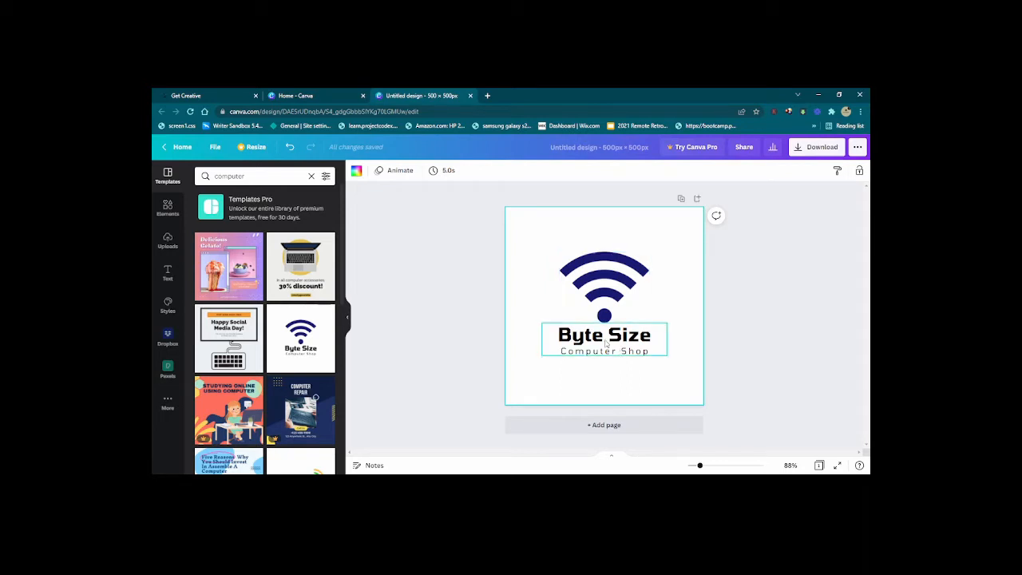
# - Move the template's blue wifi symbol to the upper-left corner of the page
pyautogui.moveTo(655, 391); pyautogui.dragTo(540, 288)
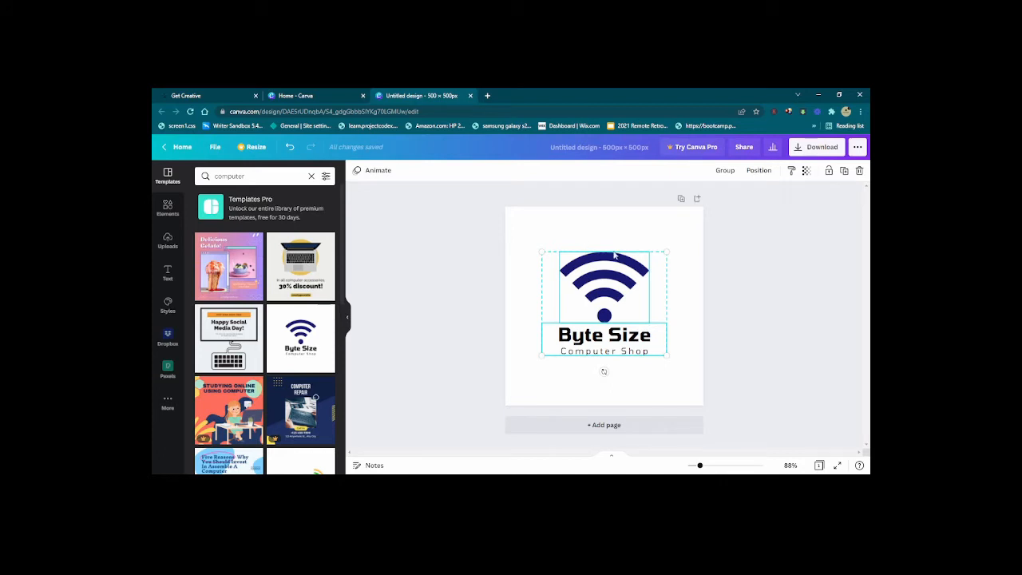
pyautogui.click(670, 222)
pyautogui.moveTo(624, 304); pyautogui.dragTo(574, 267)
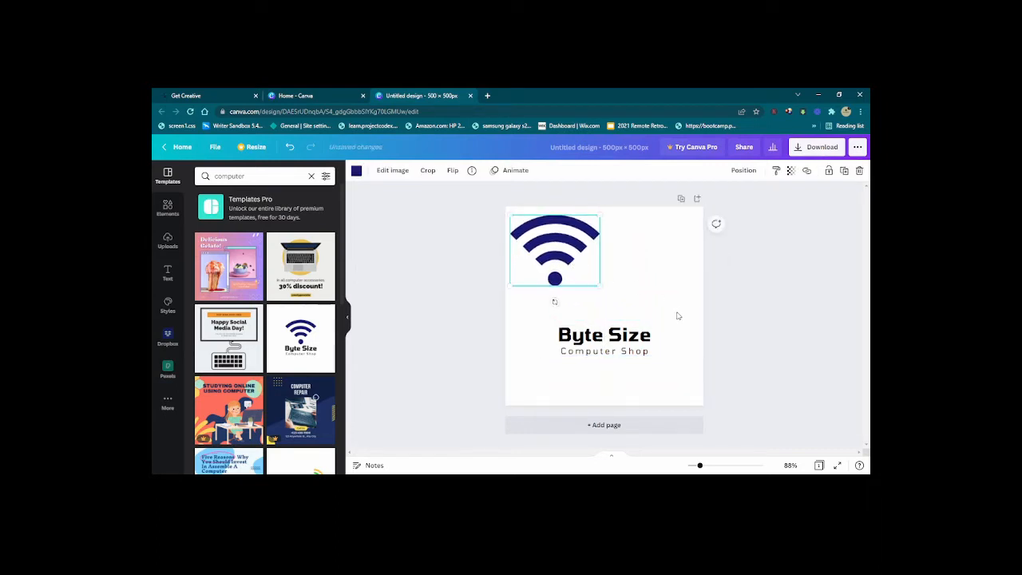
pyautogui.click(643, 316)
# - Search the elements for "wifi" and add the plain white wifi symbol to the page above the Byte Size text
pyautogui.click(177, 211)
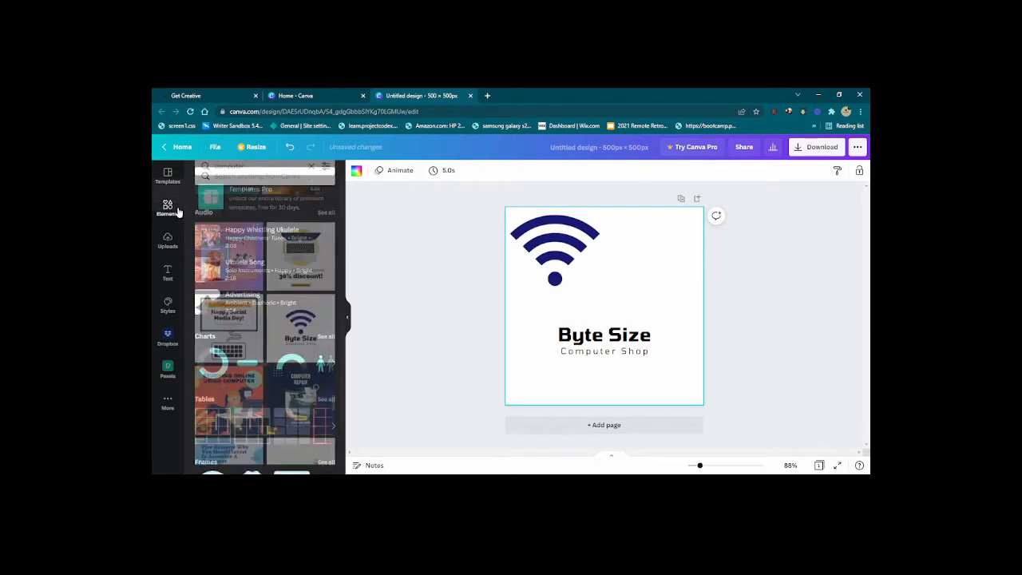
pyautogui.click(218, 175)
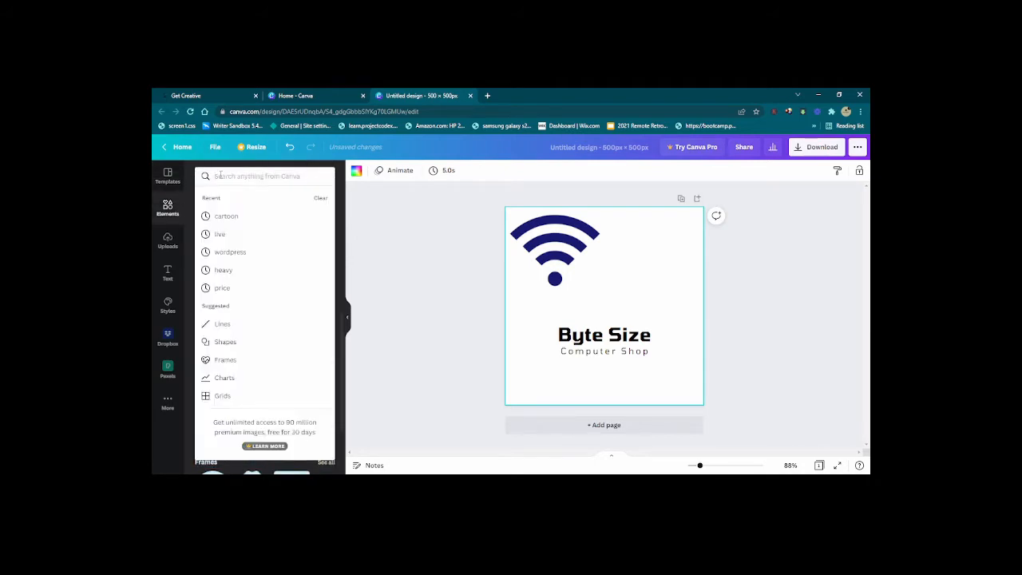
pyautogui.write('wifi')
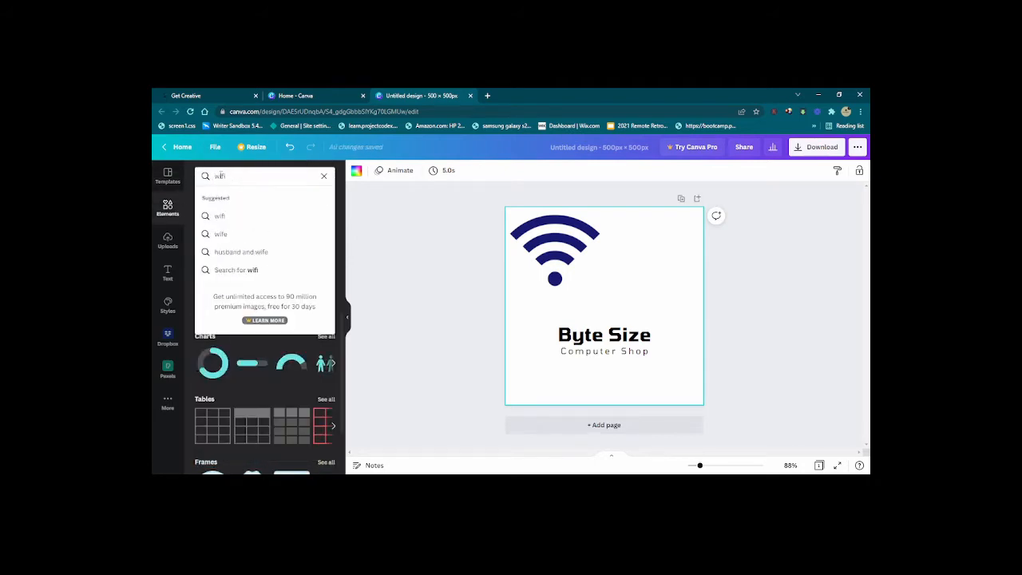
pyautogui.press('Return')
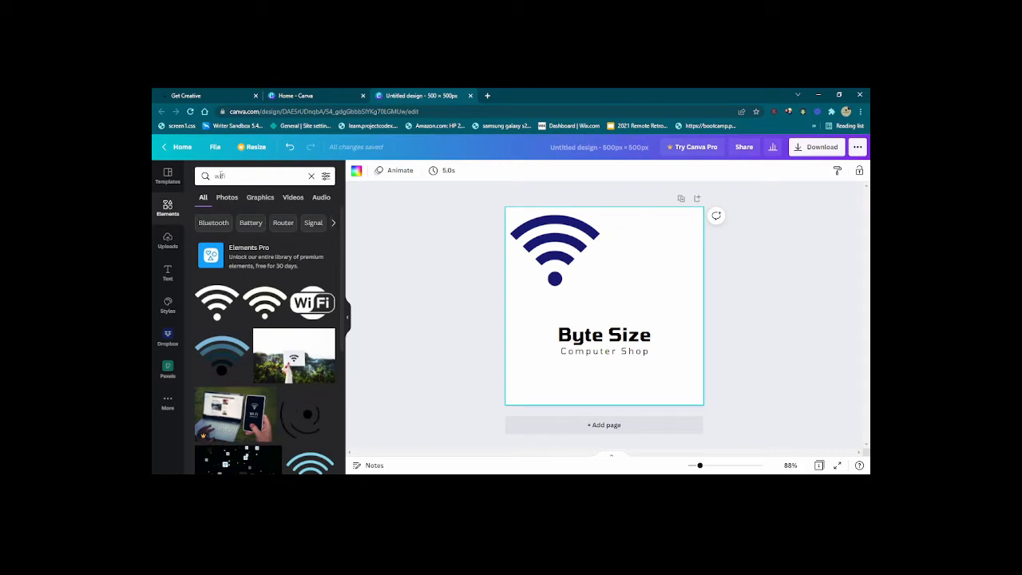
pyautogui.click(229, 316)
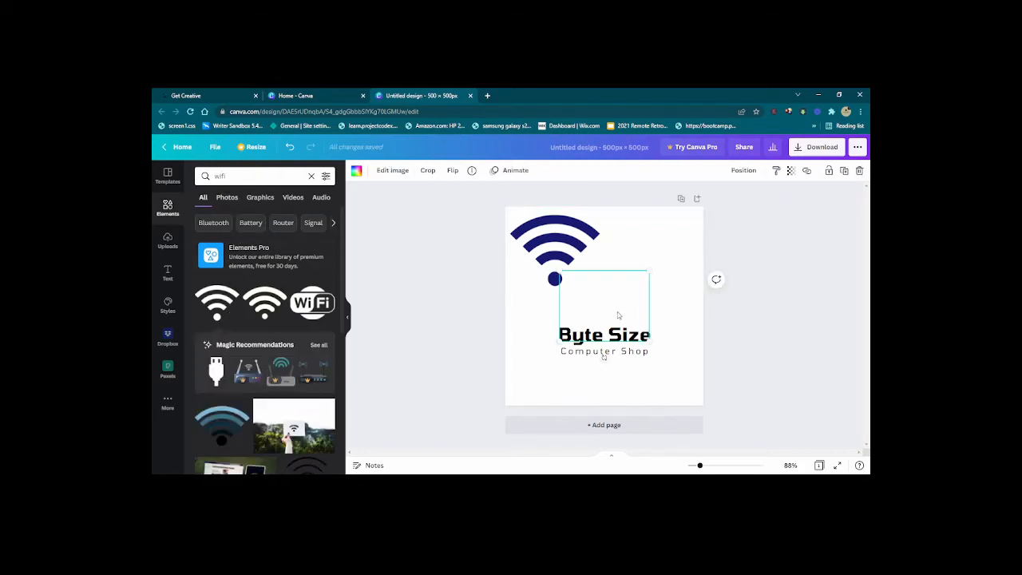
pyautogui.moveTo(613, 312); pyautogui.dragTo(623, 294)
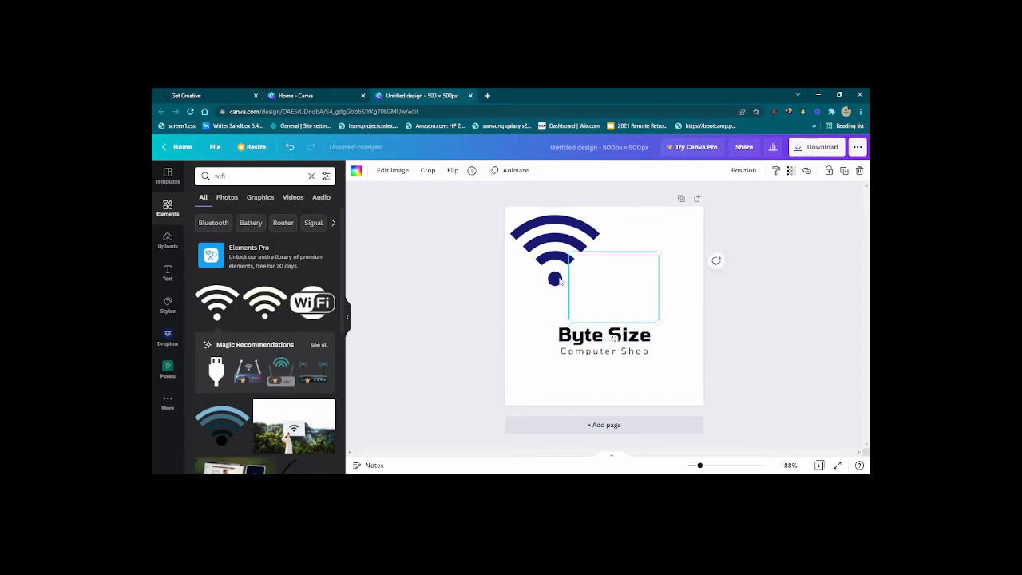
# - Recolour the added wifi symbol with the document's navy blue and place it level beside the first symbol in the page's upper-right area
pyautogui.click(356, 171)
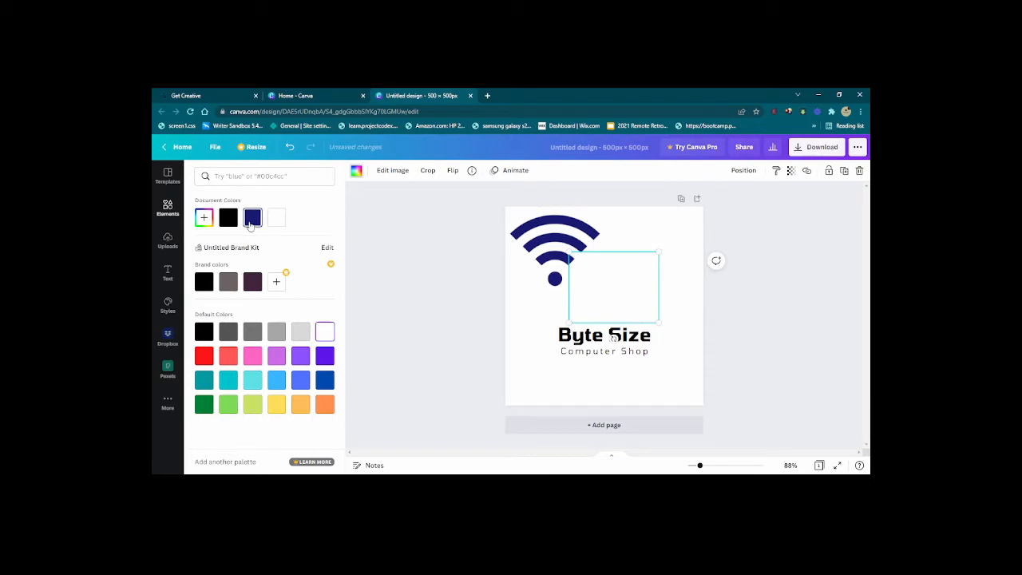
pyautogui.click(252, 218)
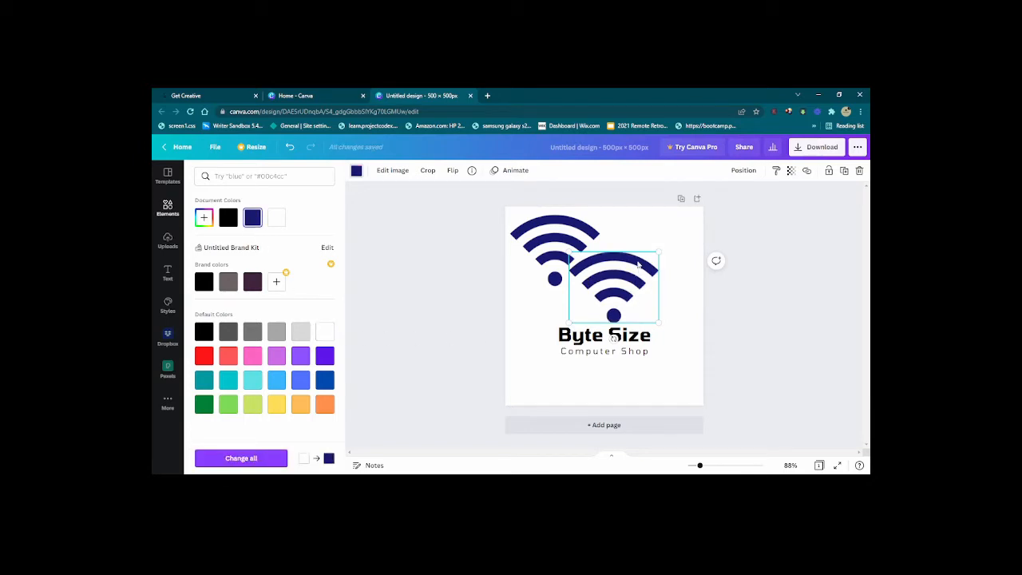
pyautogui.click(672, 227)
pyautogui.moveTo(624, 281); pyautogui.dragTo(658, 245)
pyautogui.keyDown('shift'); pyautogui.click(542, 258); pyautogui.keyUp('shift')
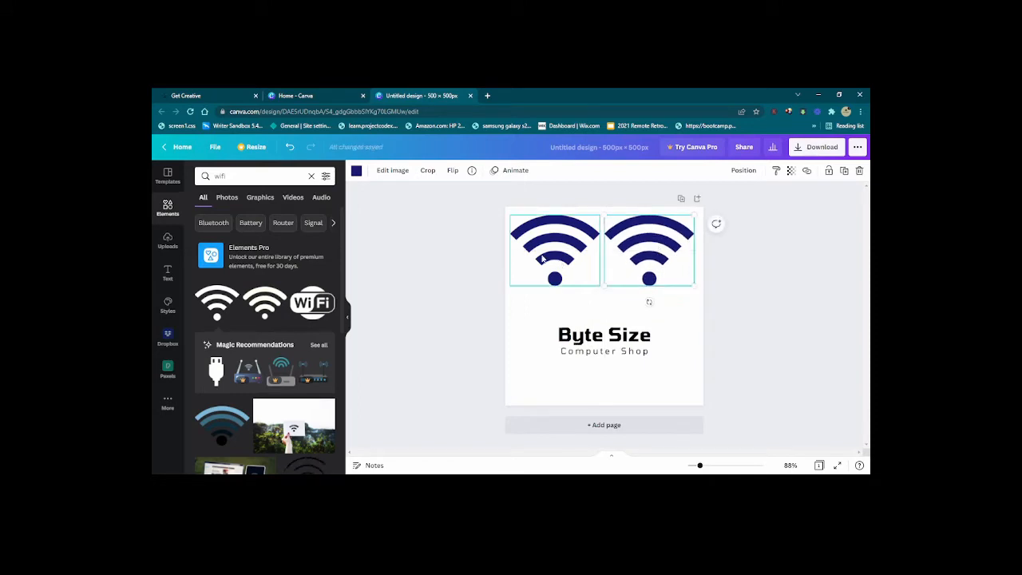
pyautogui.click(168, 184)
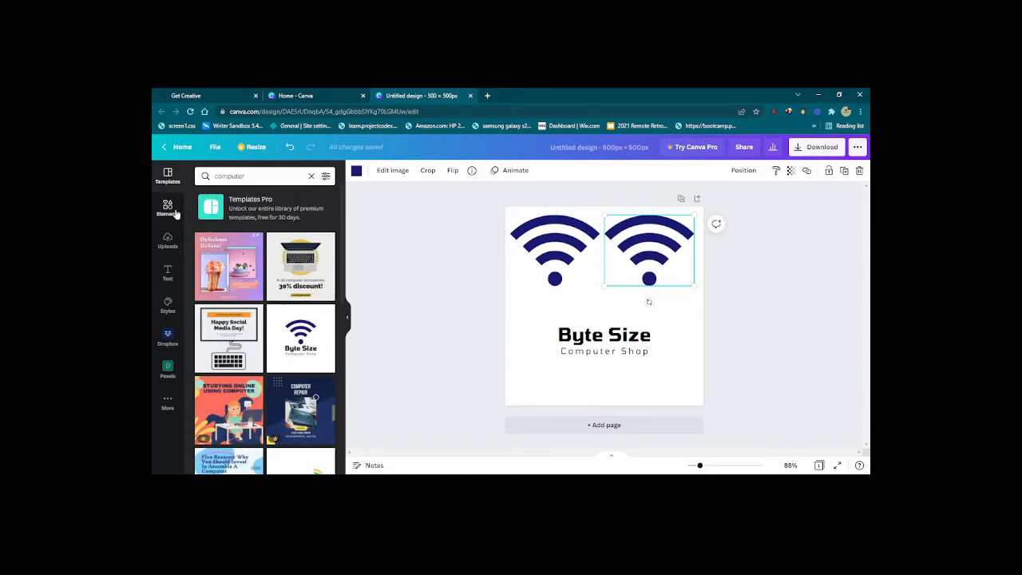
pyautogui.click(168, 209)
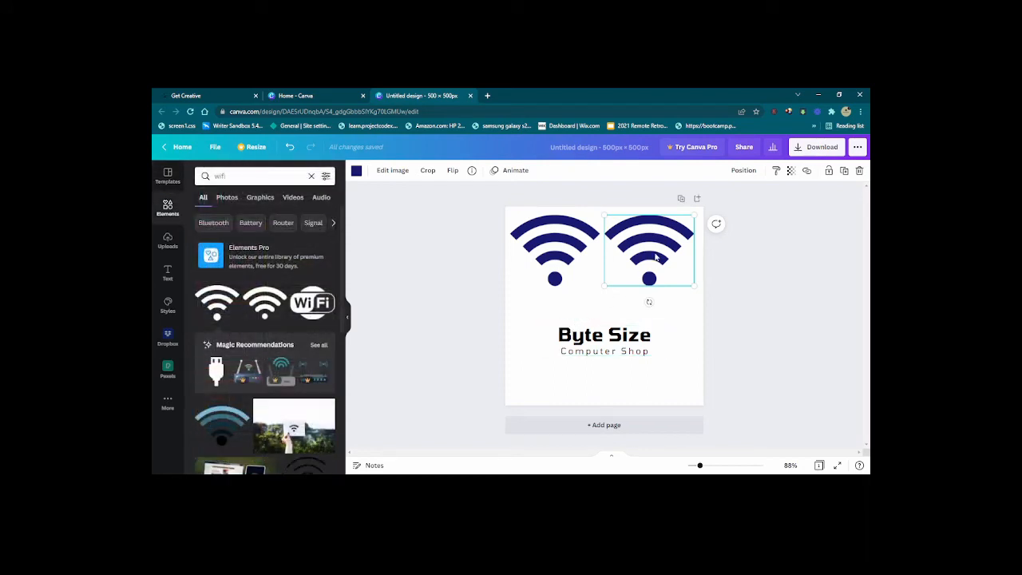
pyautogui.click(573, 252)
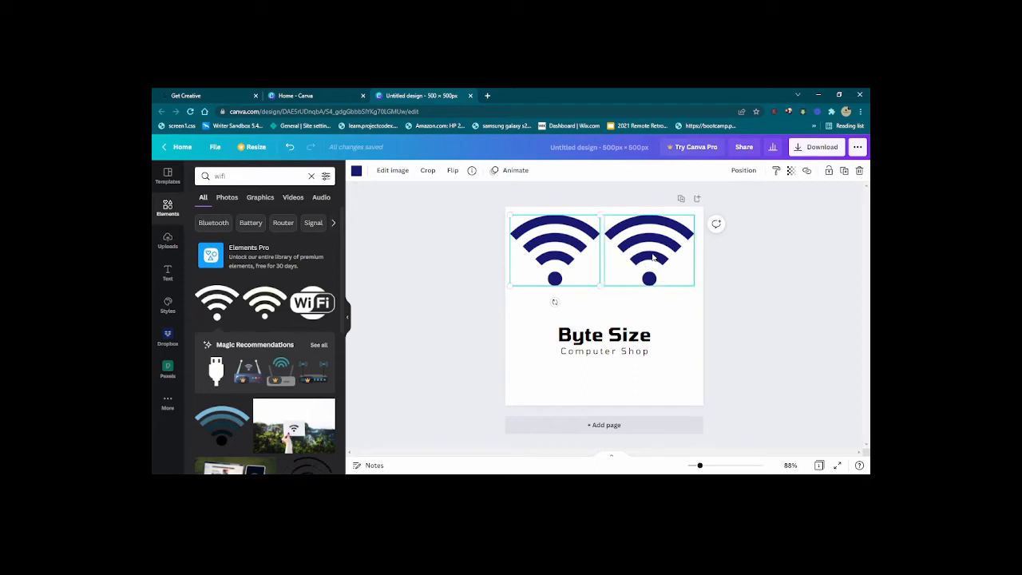
# - Rotate the second wifi symbol so it fans towards the lower right and overlap its dot with the first symbol's dot
pyautogui.moveTo(653, 258); pyautogui.dragTo(653, 278)
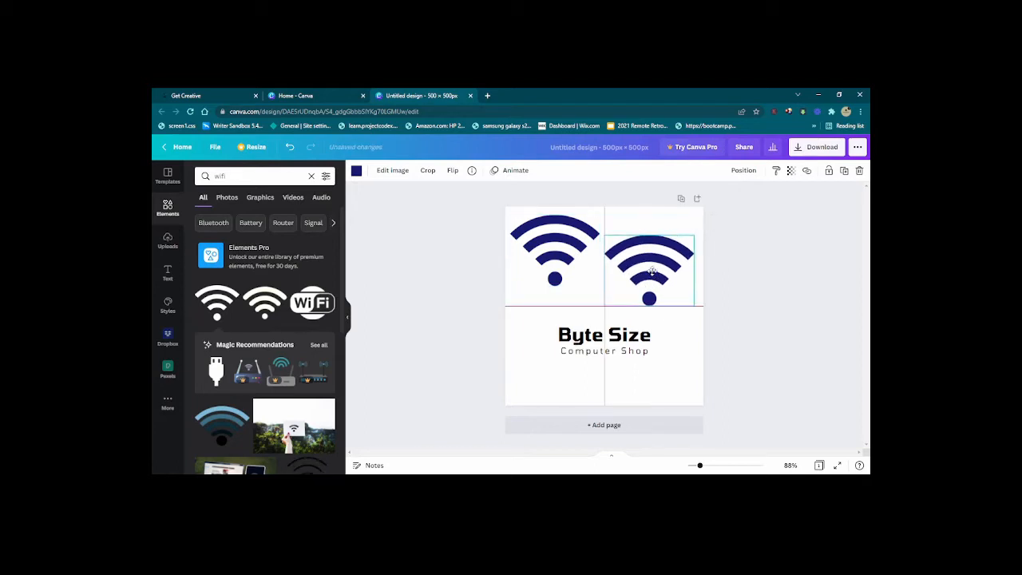
pyautogui.moveTo(651, 321); pyautogui.dragTo(612, 234)
pyautogui.moveTo(653, 282); pyautogui.dragTo(581, 312)
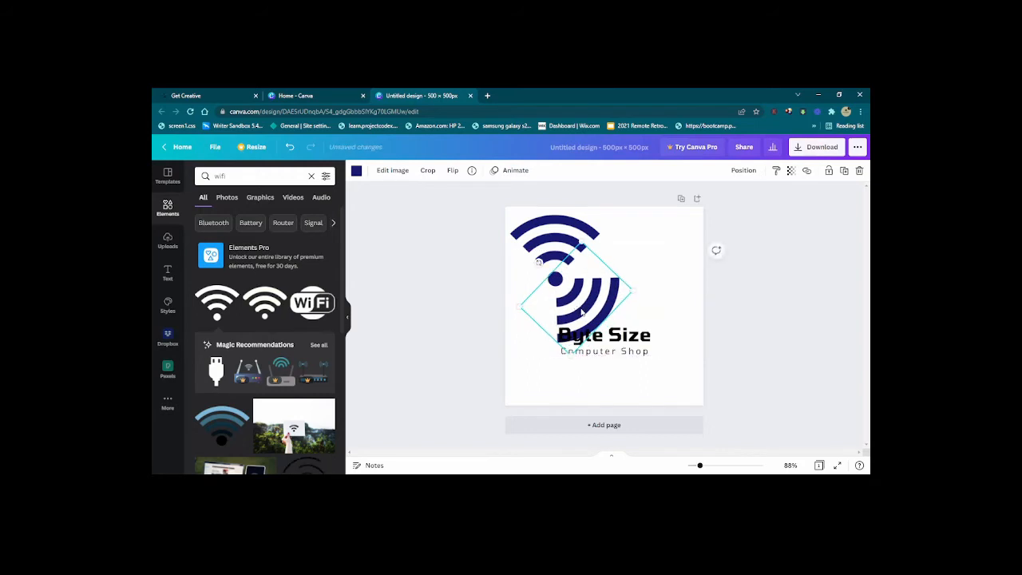
pyautogui.click(677, 289)
# - Move the Byte Size Computer Shop text group down until it sits clear below the two wifi symbols
pyautogui.moveTo(644, 342)
pyautogui.mouseDown()
pyautogui.moveTo(573, 378)
pyautogui.moveTo(633, 380)
pyautogui.moveTo(647, 372)
pyautogui.moveTo(636, 357)
pyautogui.mouseUp()
pyautogui.click(661, 302)
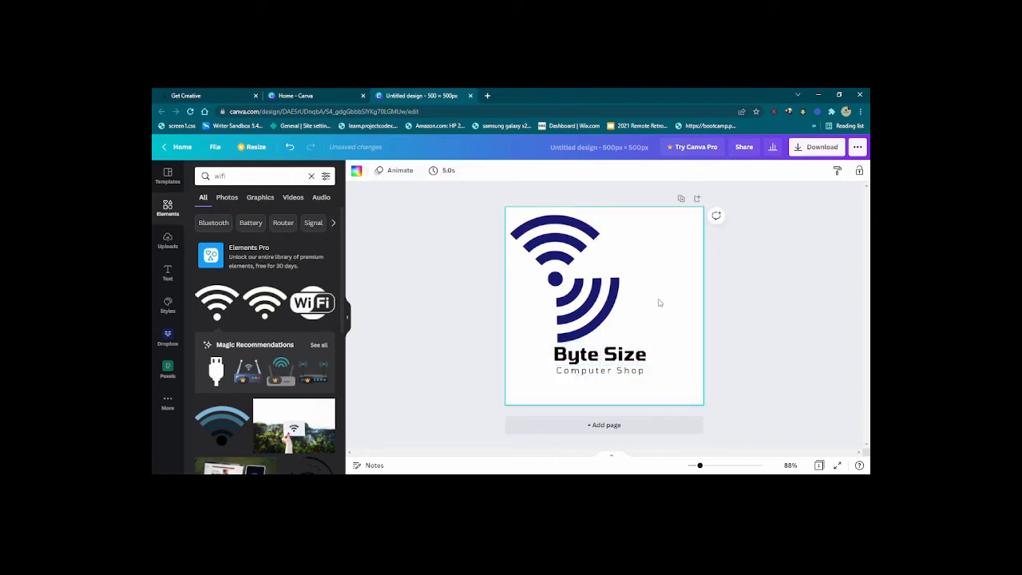
pyautogui.click(629, 356)
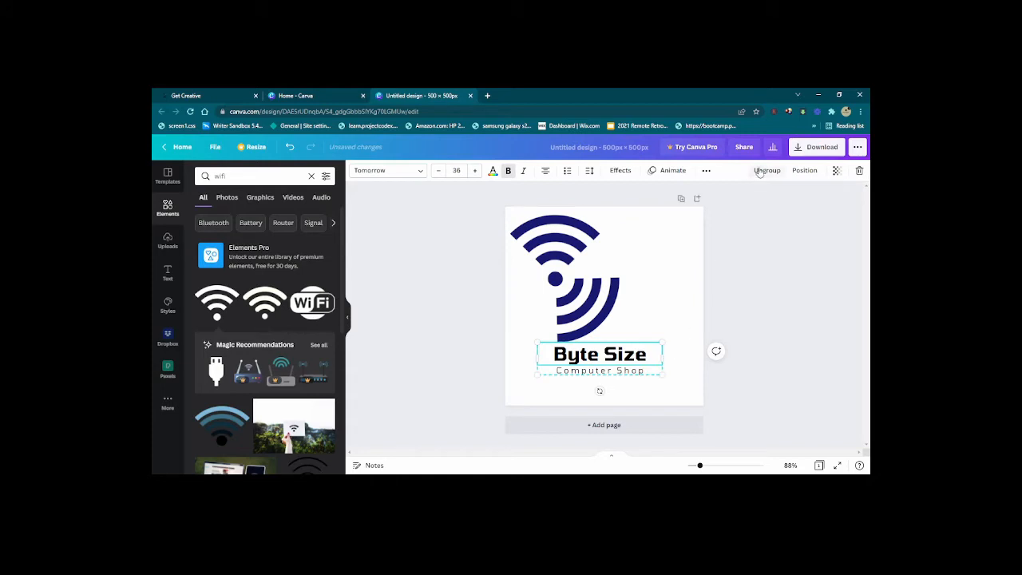
pyautogui.click(661, 315)
pyautogui.click(633, 364)
pyautogui.moveTo(633, 364); pyautogui.dragTo(631, 374)
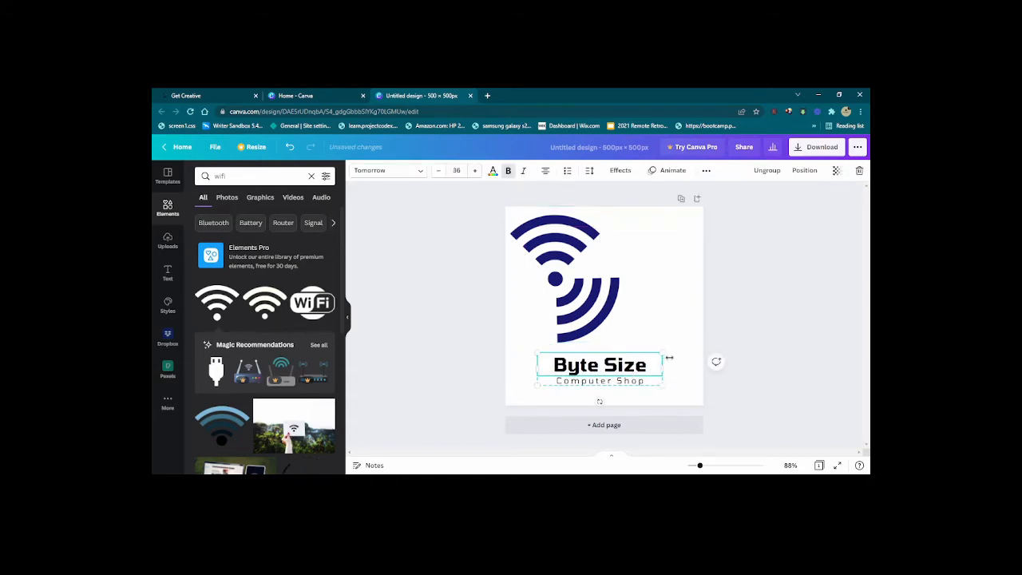
pyautogui.click(694, 385)
# - Group both wifi symbols with the text and centre the group on the page
pyautogui.moveTo(685, 392); pyautogui.dragTo(529, 215)
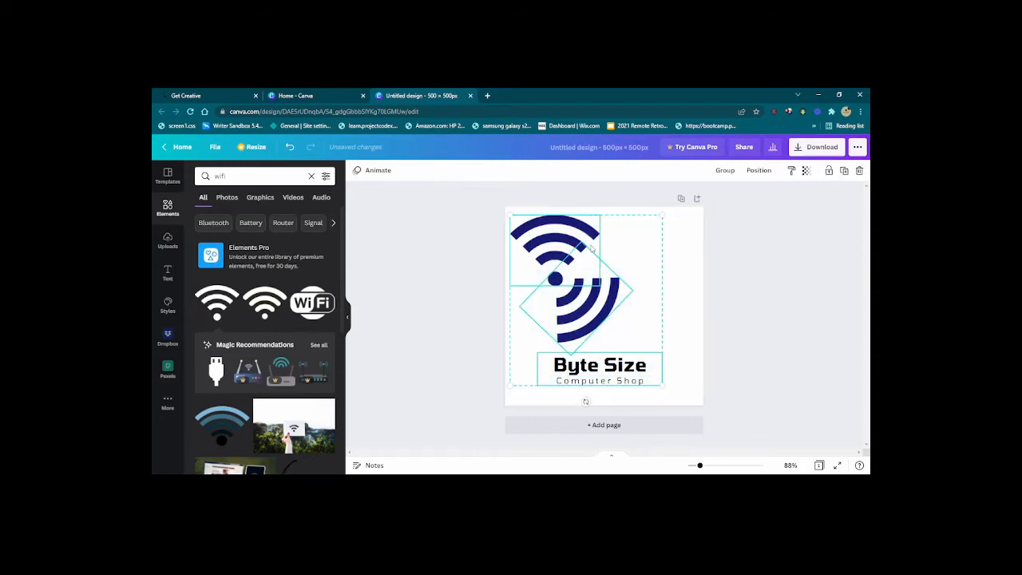
pyautogui.click(726, 170)
pyautogui.click(706, 307)
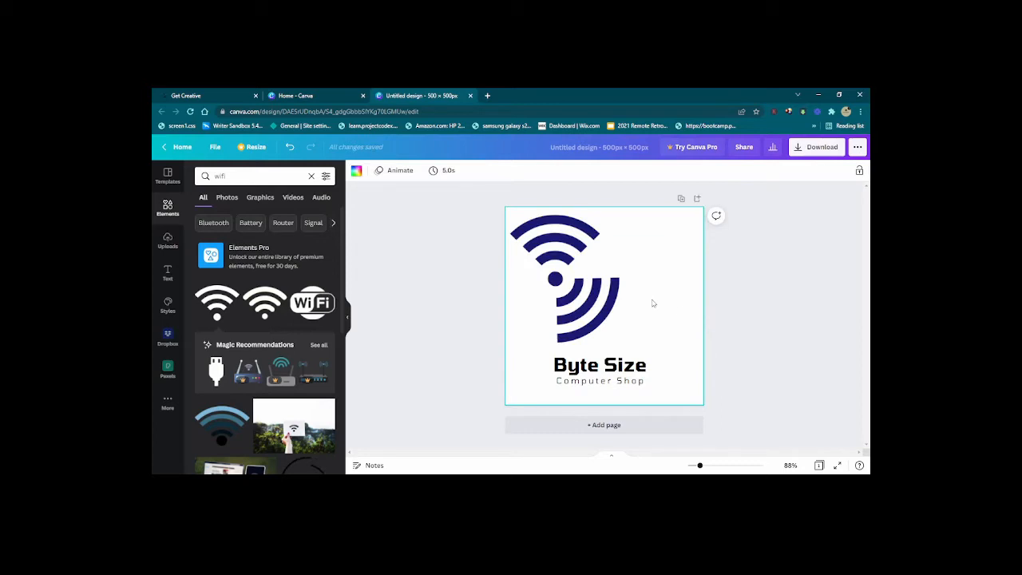
pyautogui.moveTo(593, 284); pyautogui.dragTo(618, 289)
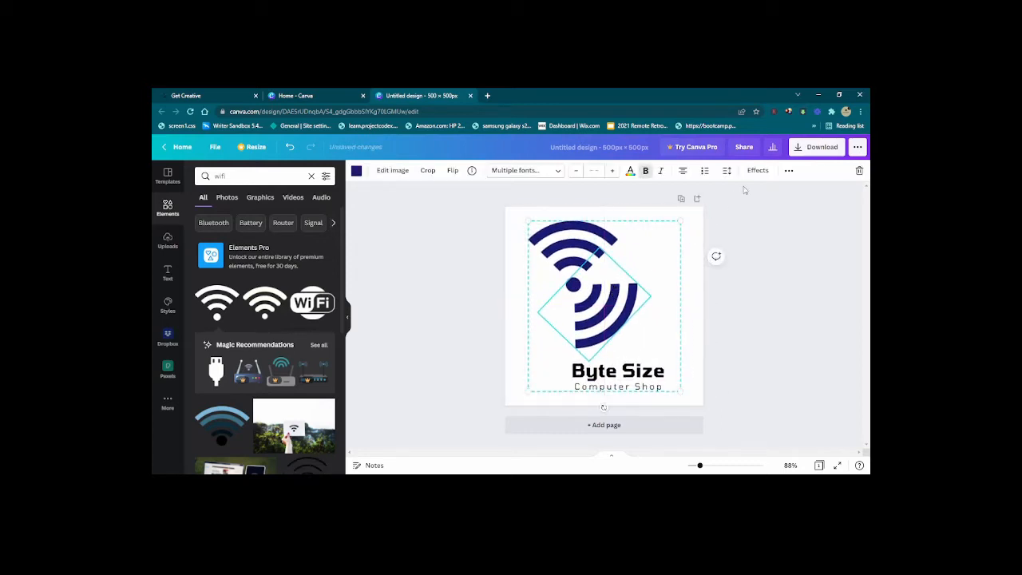
pyautogui.click(694, 277)
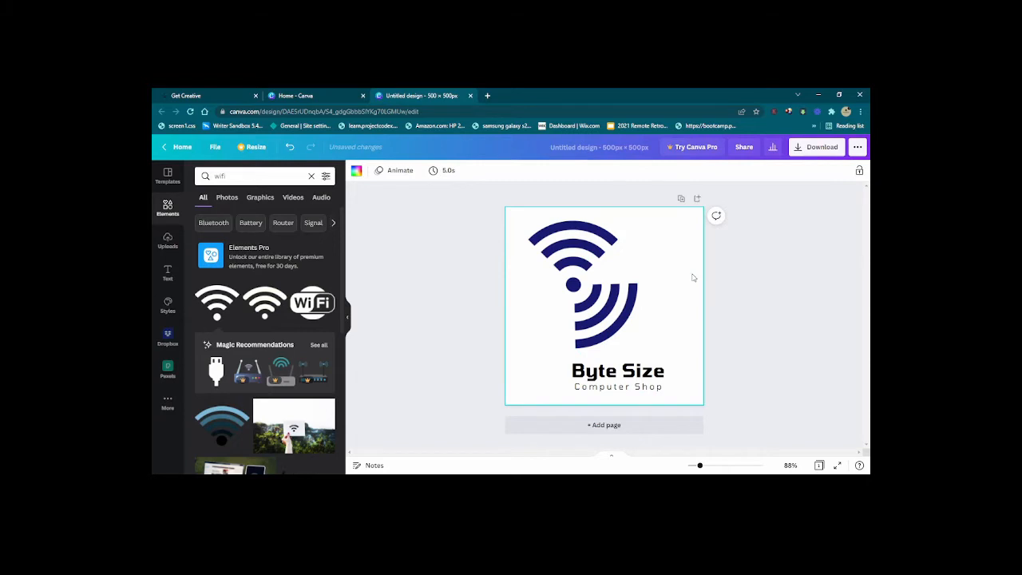
# - Ungroup the whole logo so the wifi symbols and both text lines can be selected separately
pyautogui.click(620, 297)
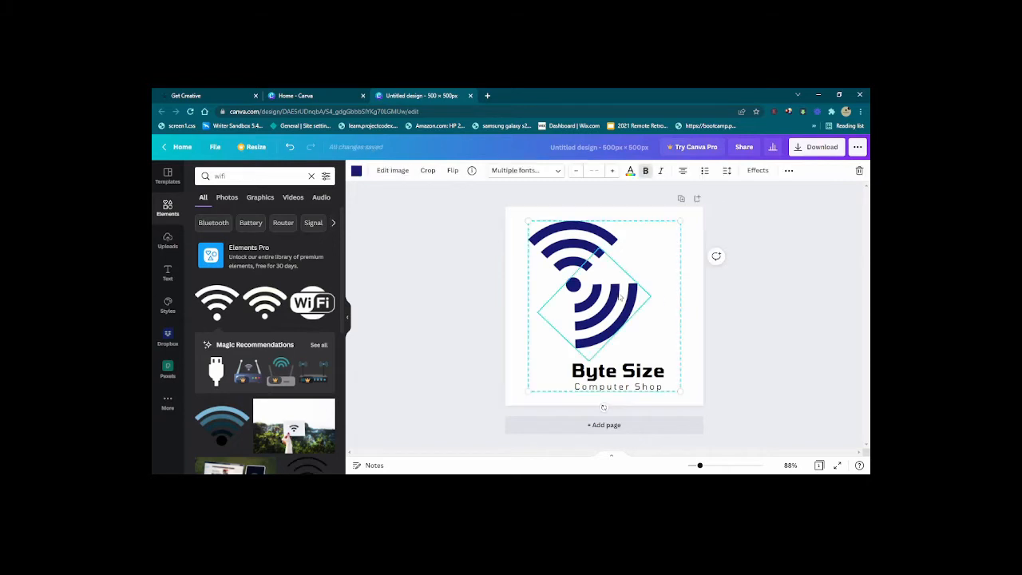
pyautogui.click(789, 171)
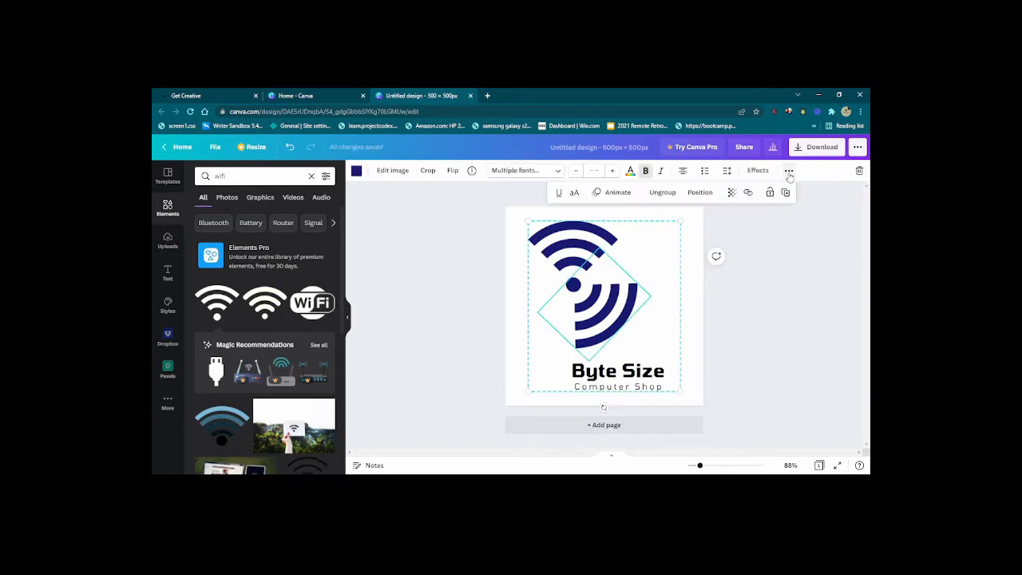
pyautogui.click(662, 191)
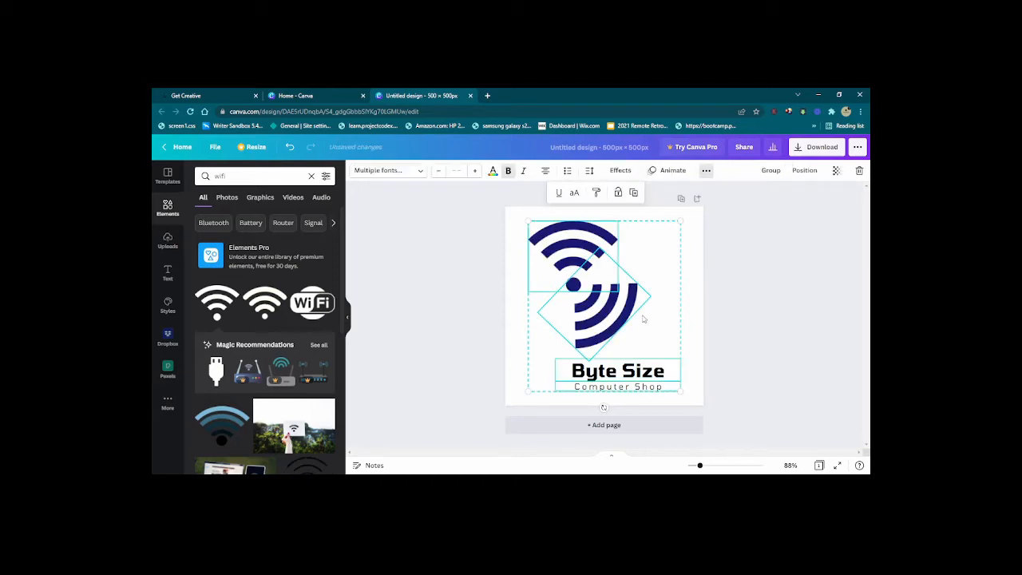
pyautogui.click(691, 265)
pyautogui.click(647, 388)
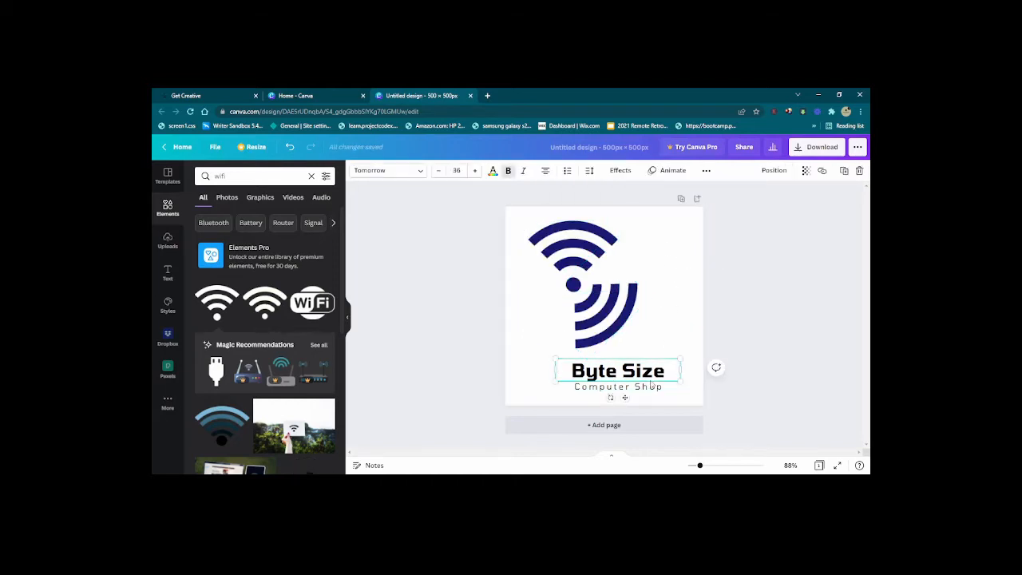
pyautogui.click(690, 331)
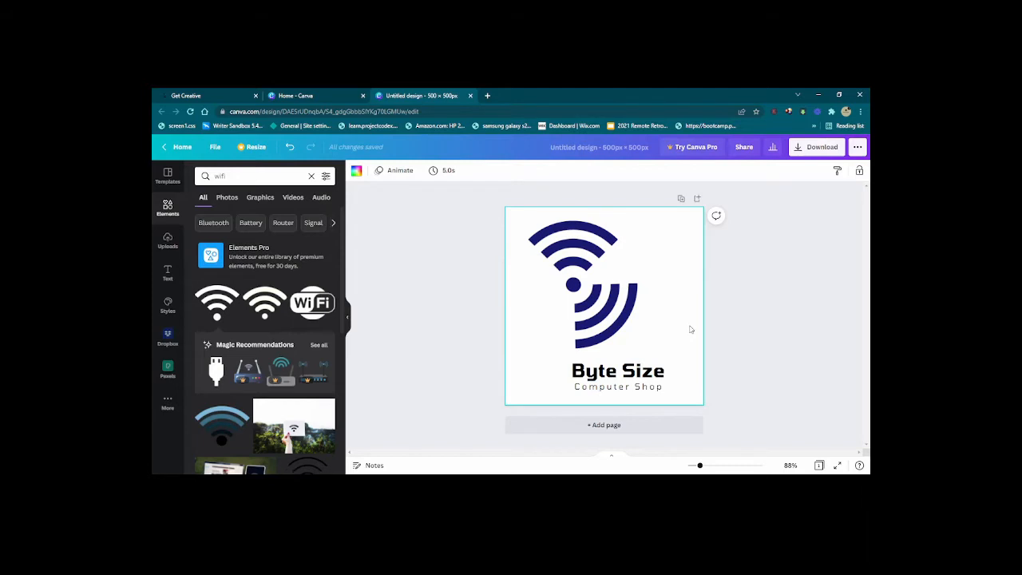
# - Move the "Byte Size" text to the left of the wifi symbols, tilt it upward to the right and delete the word "Size"
pyautogui.moveTo(647, 371); pyautogui.dragTo(548, 308)
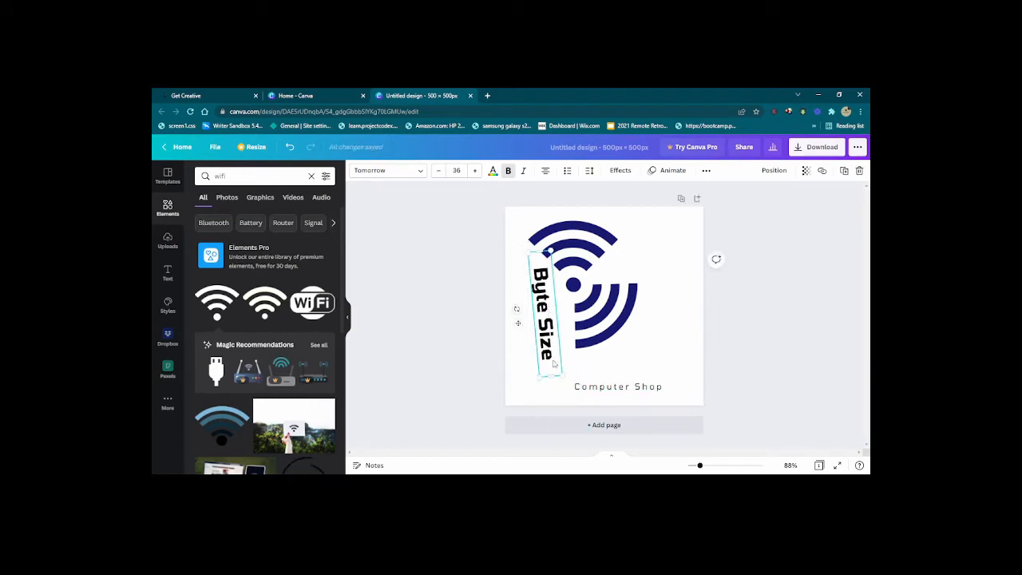
pyautogui.moveTo(516, 307); pyautogui.dragTo(560, 344)
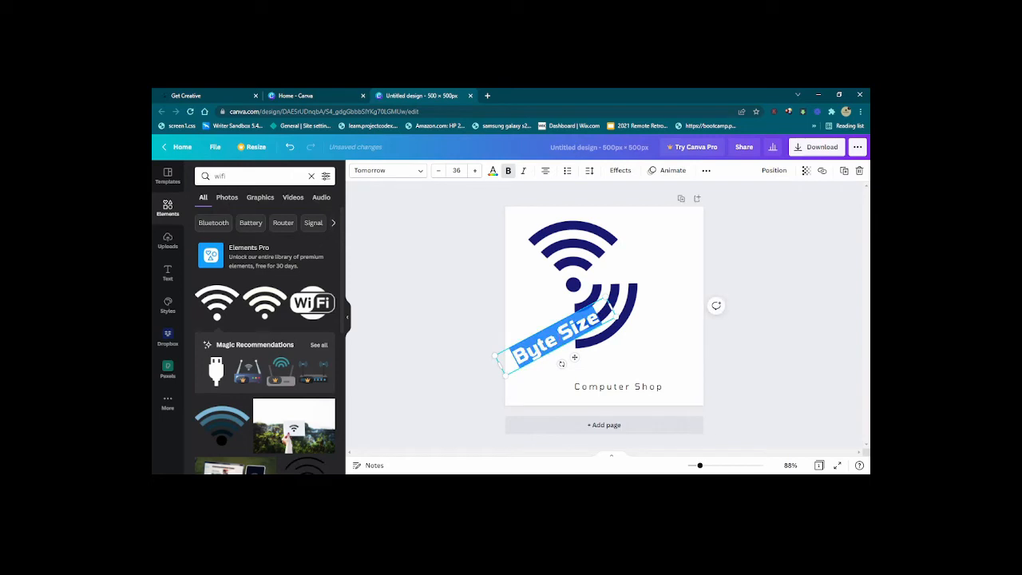
pyautogui.moveTo(605, 310); pyautogui.dragTo(583, 322)
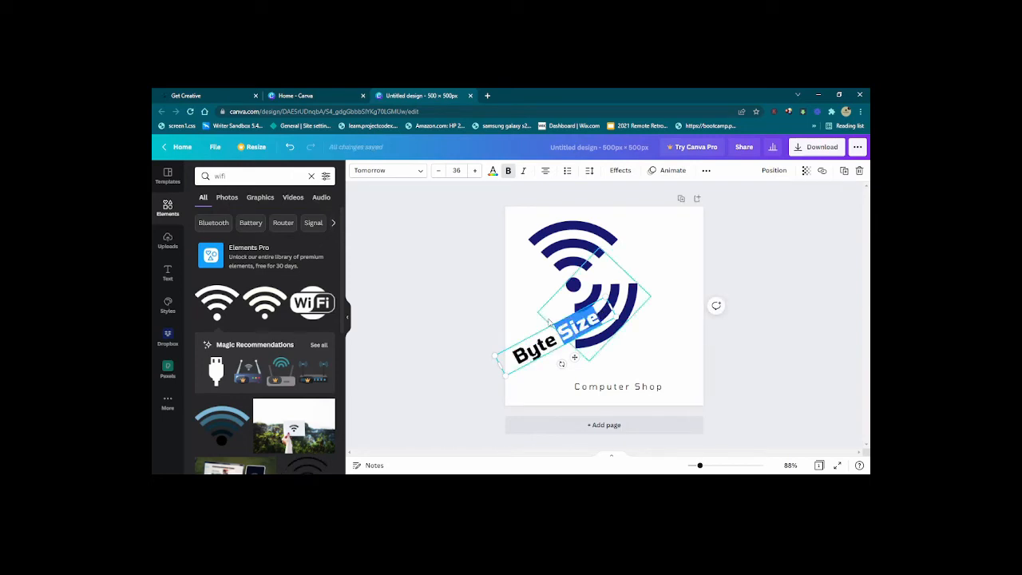
pyautogui.press('BackSpace')
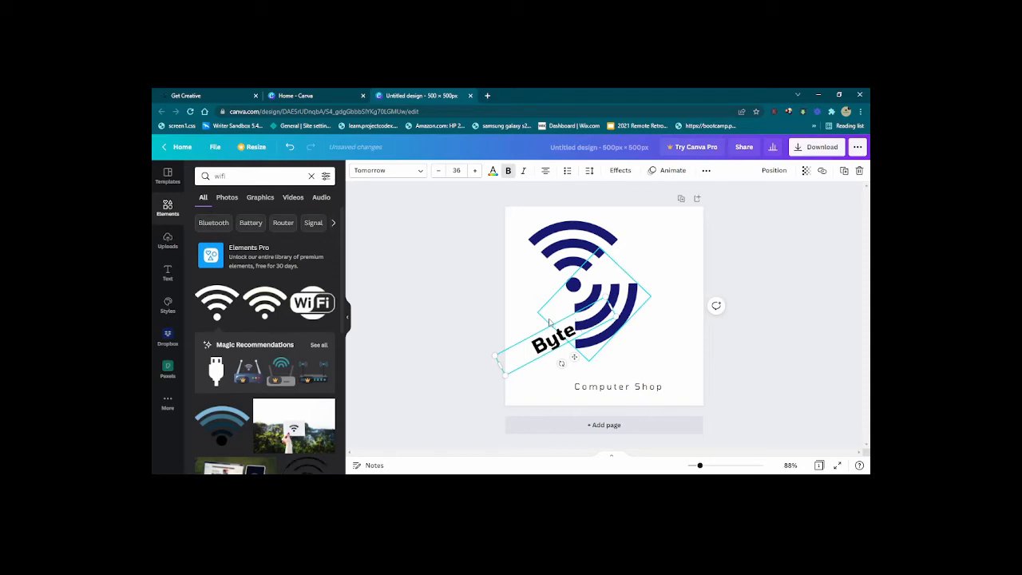
pyautogui.press('BackSpace')
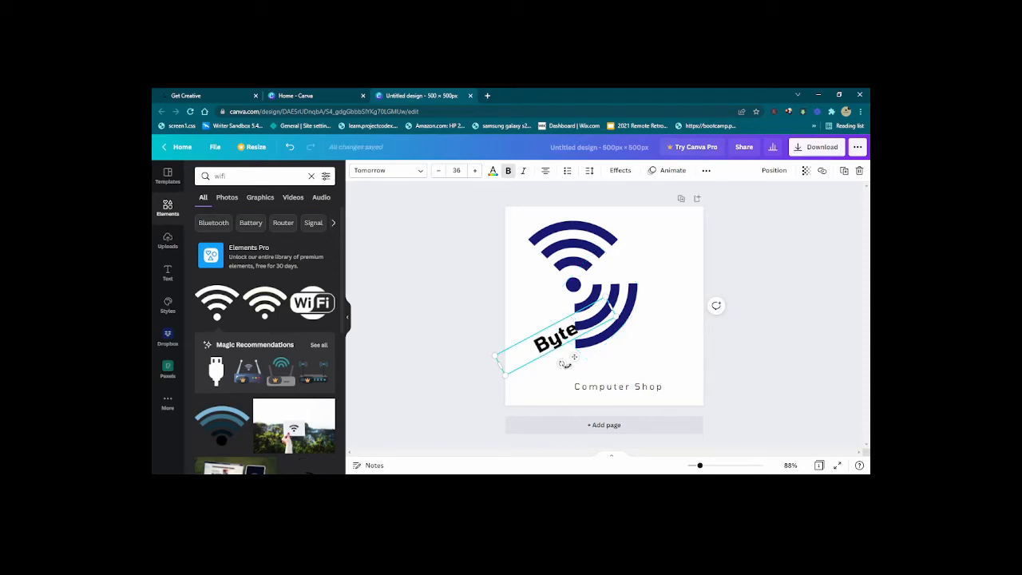
# - Rotate the "Byte" text to slope down to the right and place it at the upper left, overlapping the first wifi symbol
pyautogui.moveTo(564, 365); pyautogui.dragTo(519, 286)
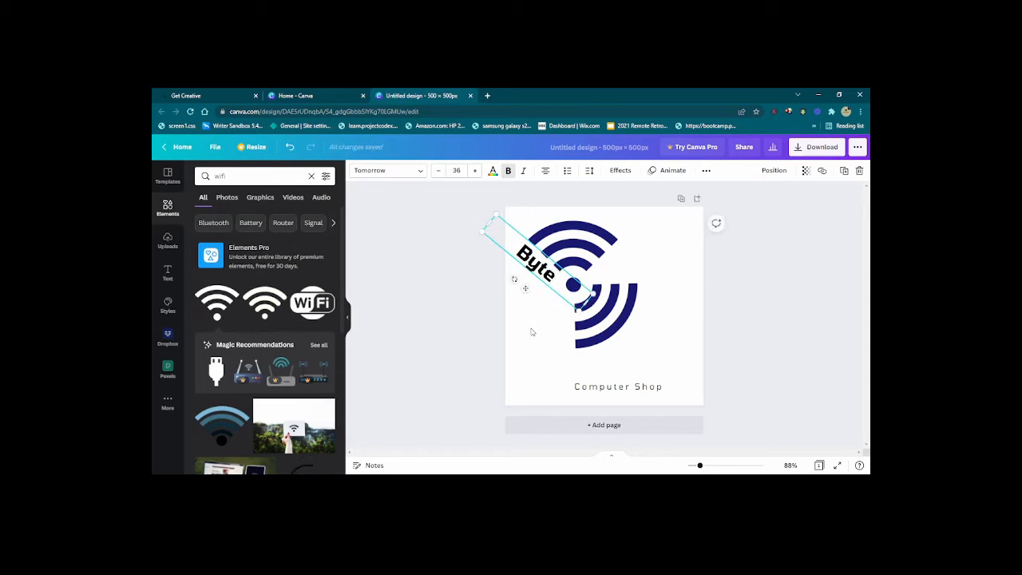
pyautogui.click(532, 332)
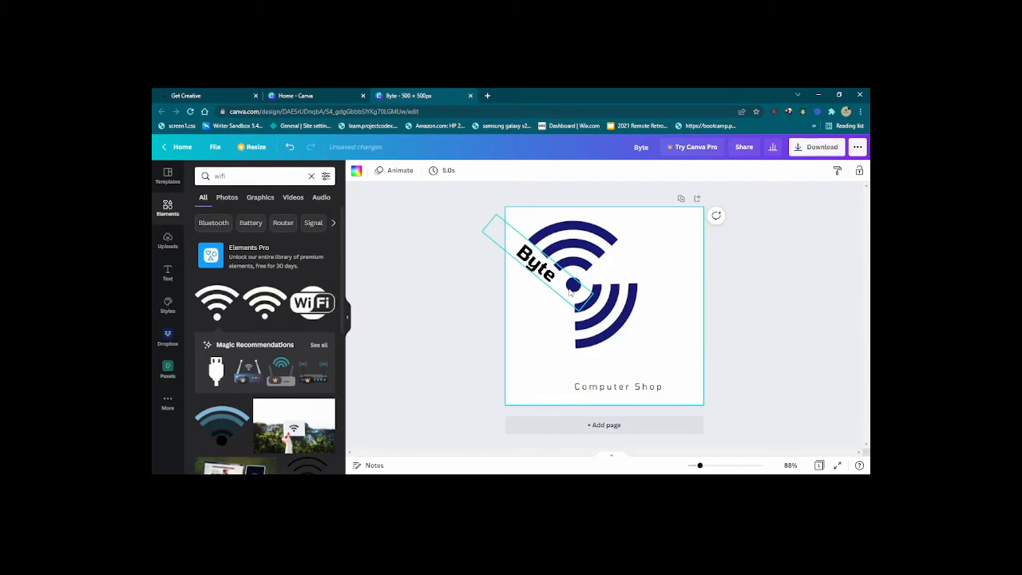
# - Add the word "Size" to the end of the "Computer Shop" text line
pyautogui.click(553, 281)
pyautogui.click(632, 365)
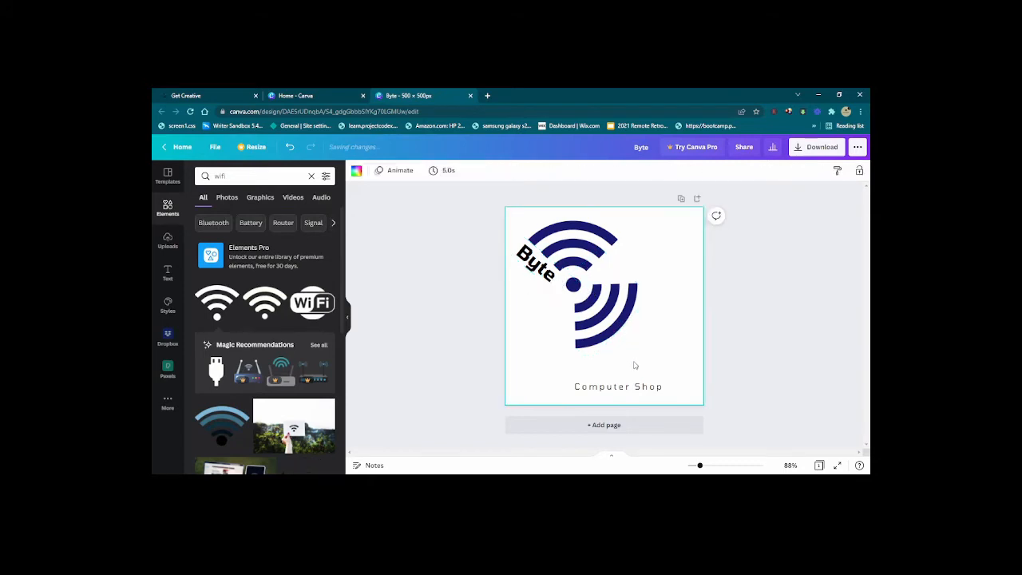
pyautogui.doubleClick(665, 387)
pyautogui.click(666, 386)
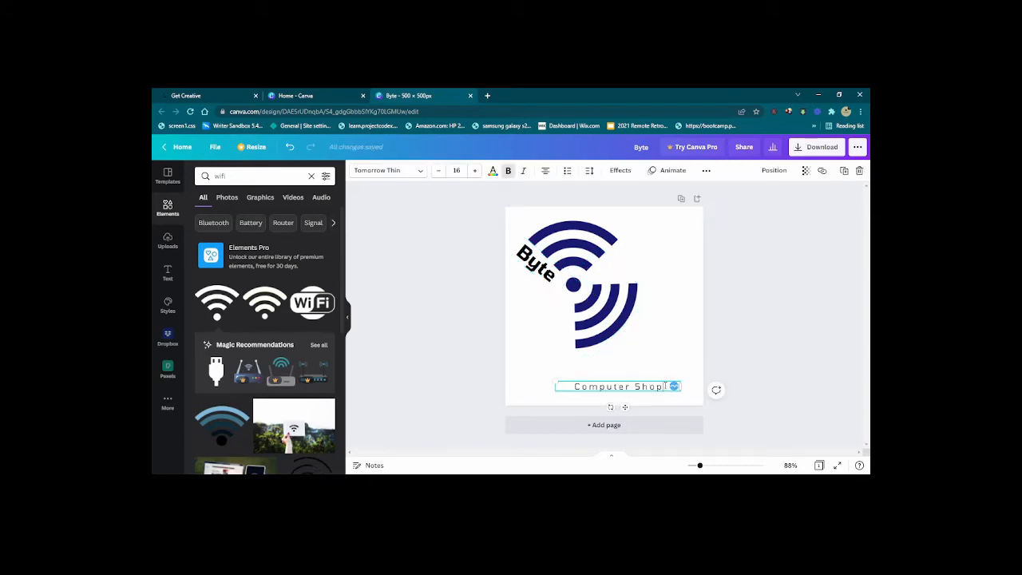
pyautogui.write('Si')
pyautogui.click(683, 334)
# - Duplicate the "Byte" text, turn the copy nearly horizontal and place it between the two wifi symbols on their right side
pyautogui.click(536, 266)
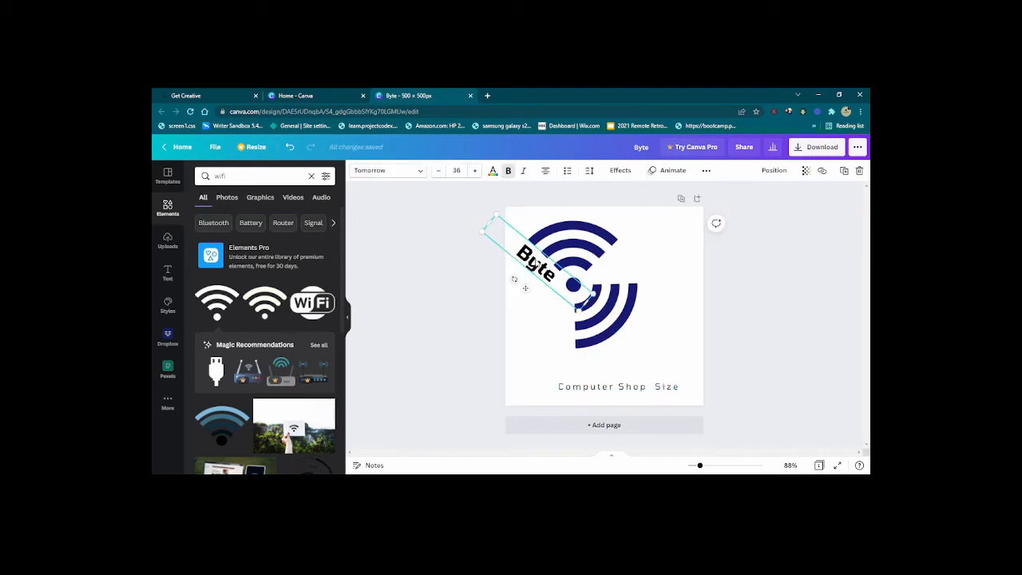
pyautogui.moveTo(537, 264); pyautogui.dragTo(545, 272)
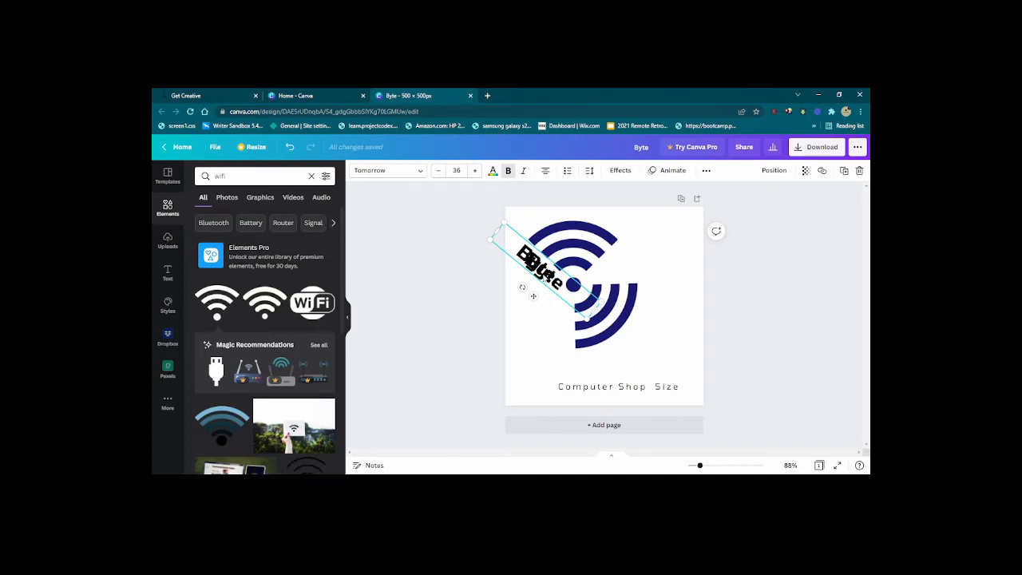
pyautogui.moveTo(533, 297); pyautogui.dragTo(628, 298)
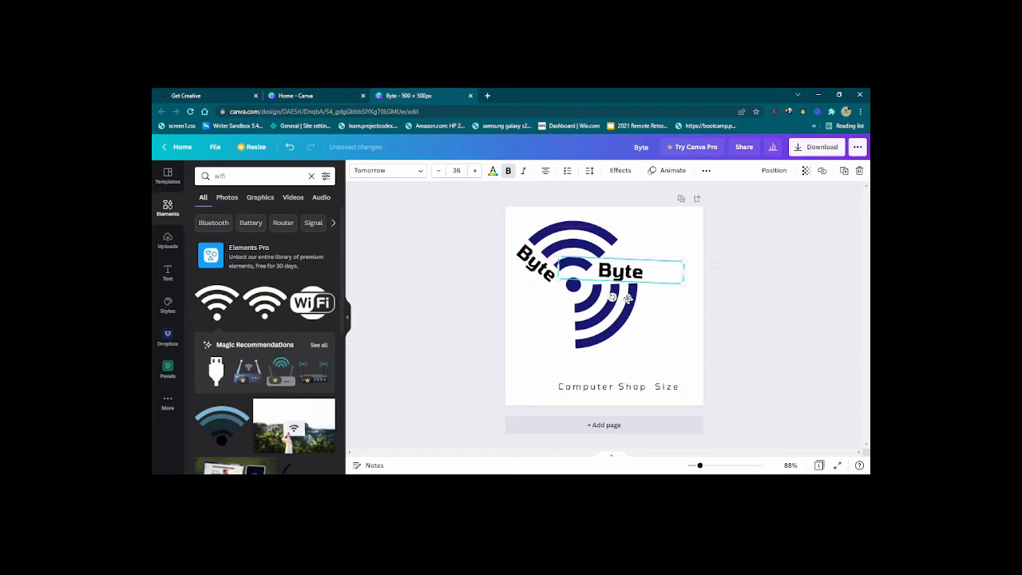
# - Replace the duplicated "Byte" text with the word "Size" copied from the end of the "Computer Shop Size" line
pyautogui.click(675, 387)
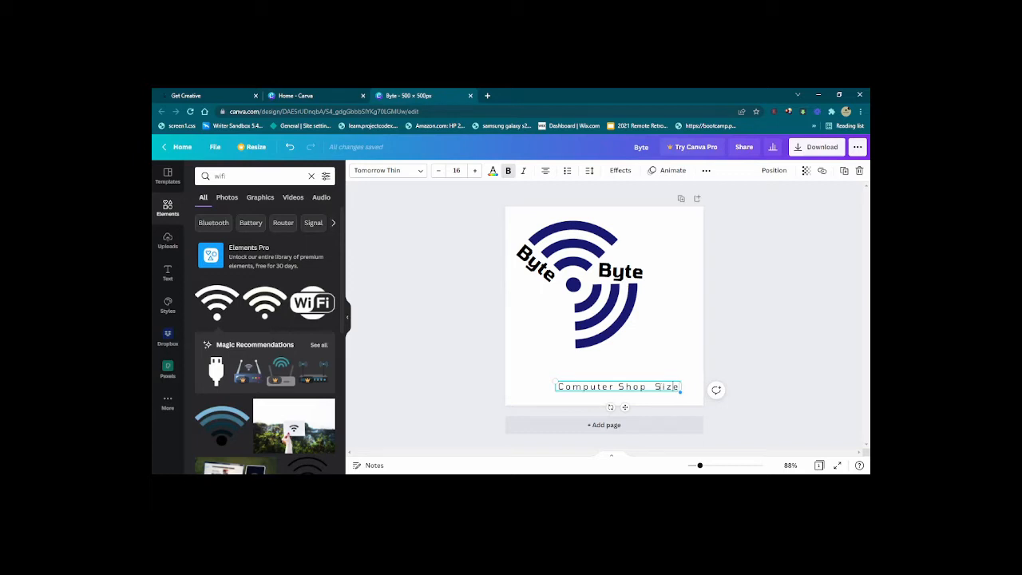
pyautogui.moveTo(655, 387); pyautogui.dragTo(679, 387)
pyautogui.hotkey('ctrl', 'c')
pyautogui.click(676, 387)
pyautogui.moveTo(680, 387); pyautogui.dragTo(655, 387)
pyautogui.hotkey('ctrl', 'v')
pyautogui.click(645, 272)
pyautogui.press('BackSpace')
pyautogui.press('BackSpace')
pyautogui.press('BackSpace')
pyautogui.press('BackSpace')
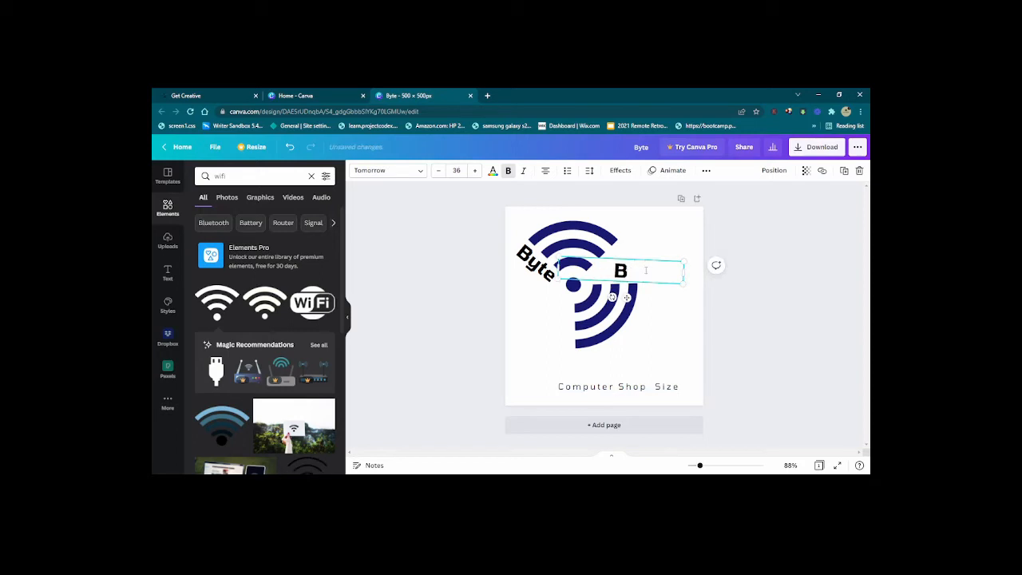
pyautogui.hotkey('ctrl', 'v')
pyautogui.click(695, 360)
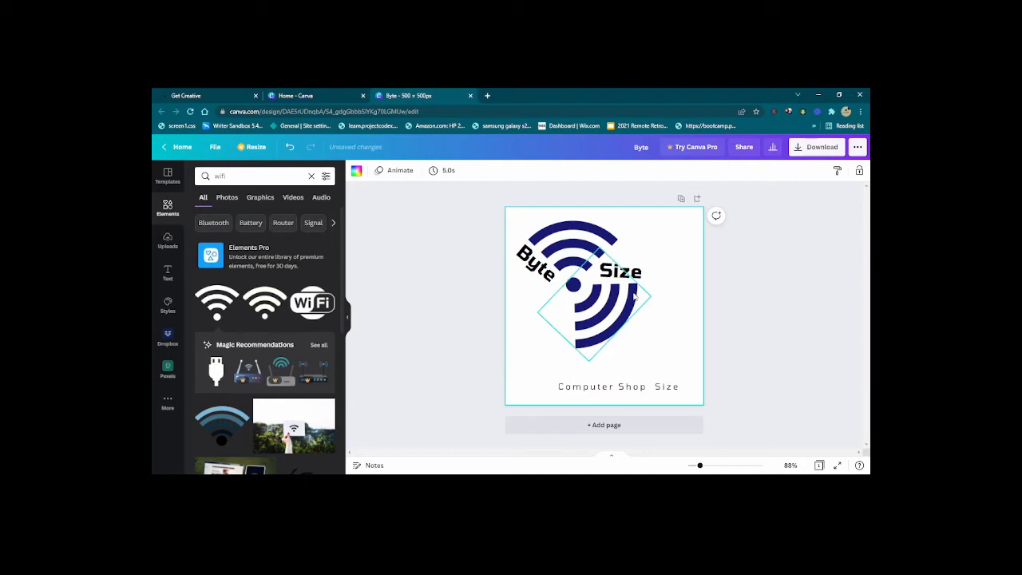
# - Move the "Computer Shop Size" line up closer to the wifi symbols and apply the Shadow effect to it
pyautogui.click(659, 389)
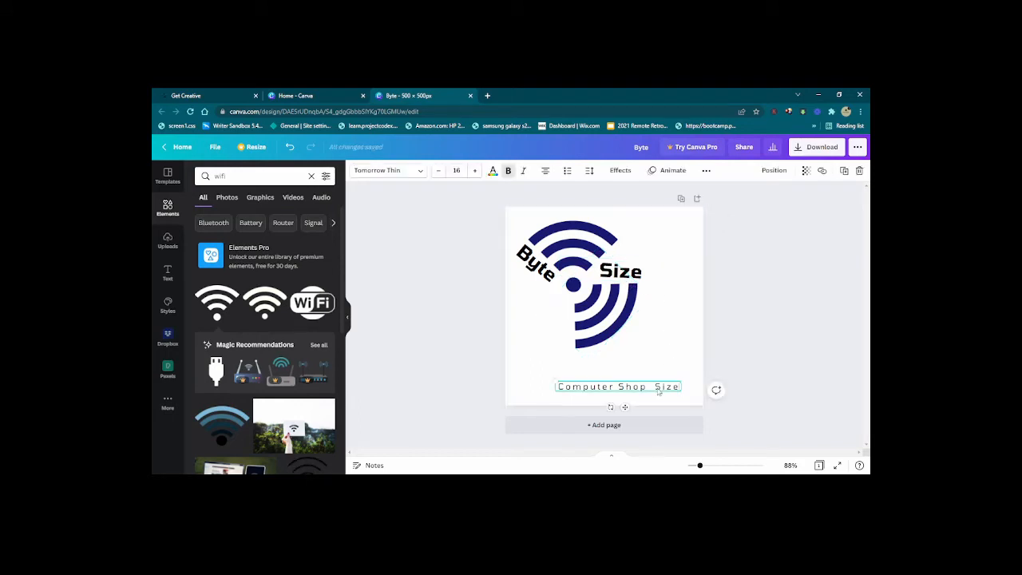
pyautogui.moveTo(655, 392); pyautogui.dragTo(660, 374)
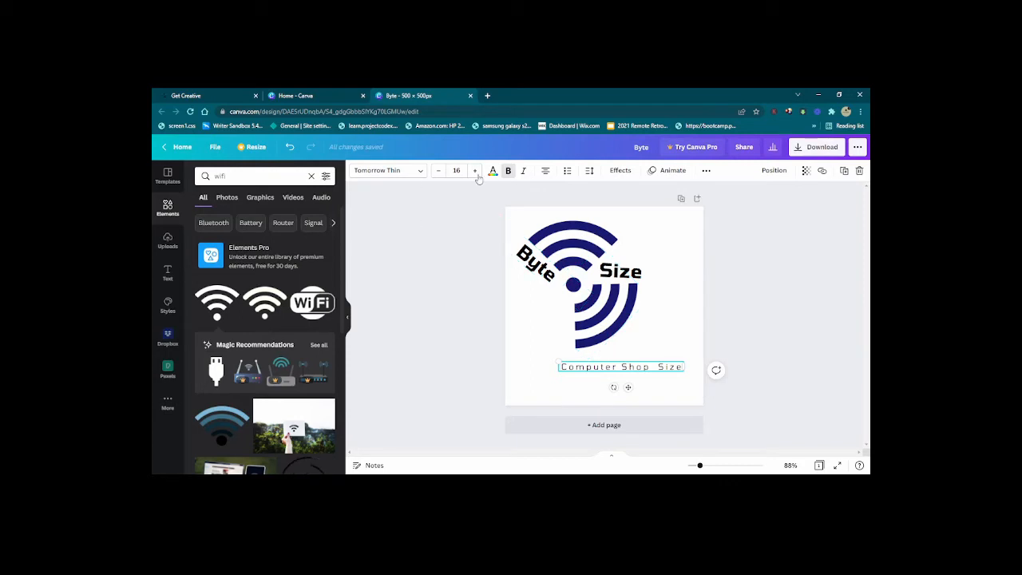
pyautogui.click(619, 172)
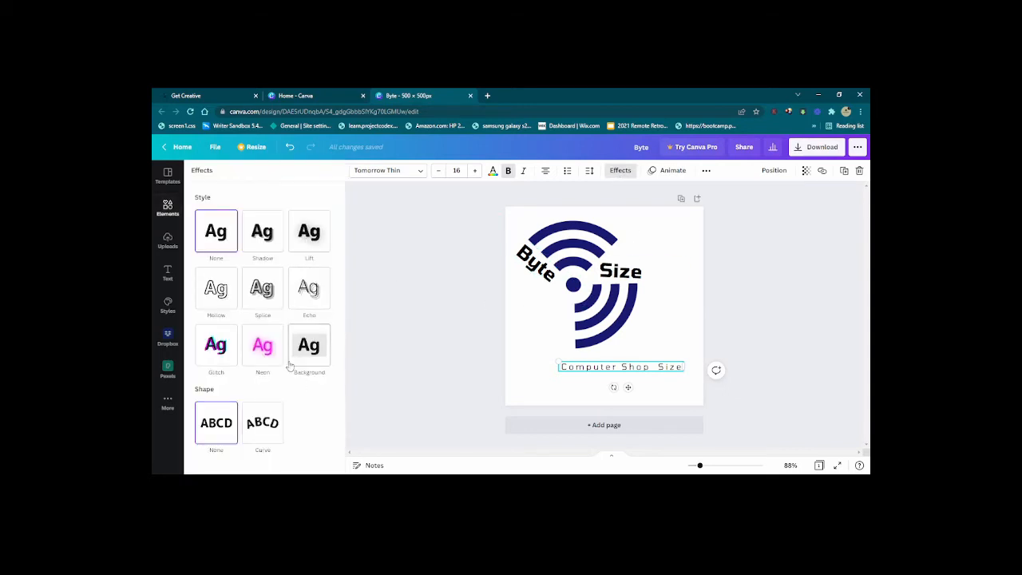
pyautogui.click(256, 242)
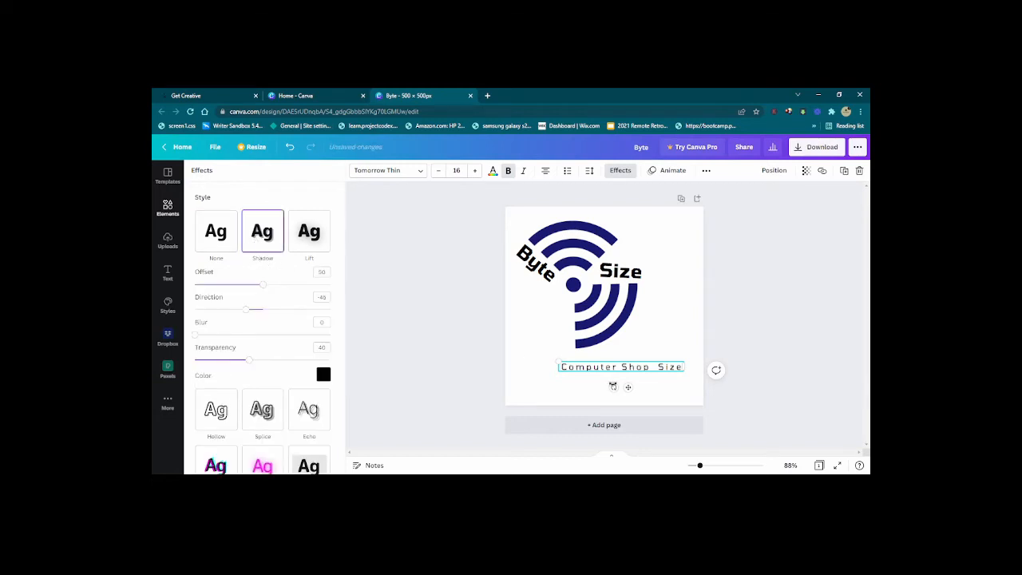
pyautogui.click(672, 337)
pyautogui.click(664, 390)
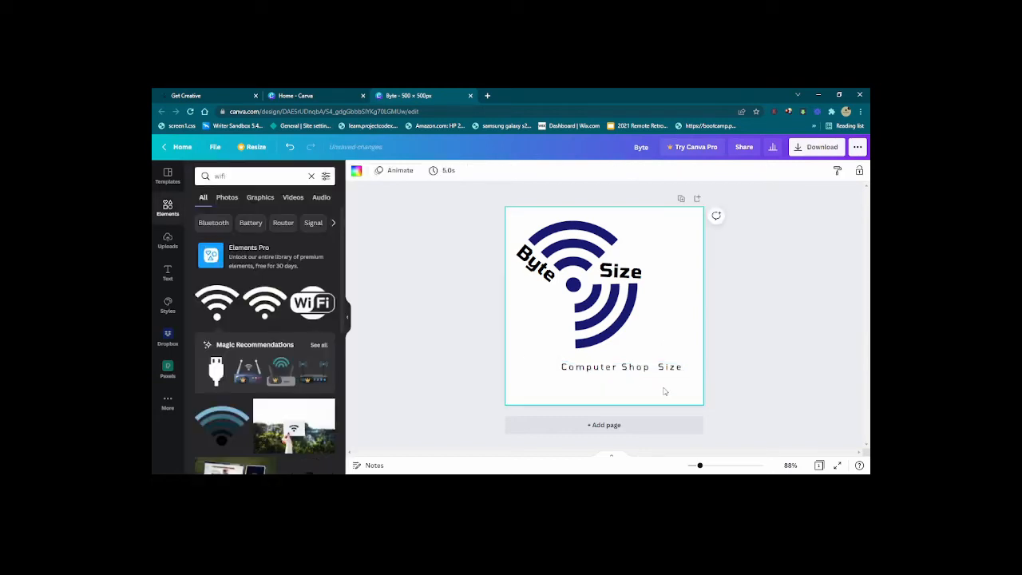
# - Try the Lift, Echo and Splice effects on the "Computer Shop Size" text, settling on Hollow with a thickness of 80
pyautogui.click(659, 372)
pyautogui.click(621, 170)
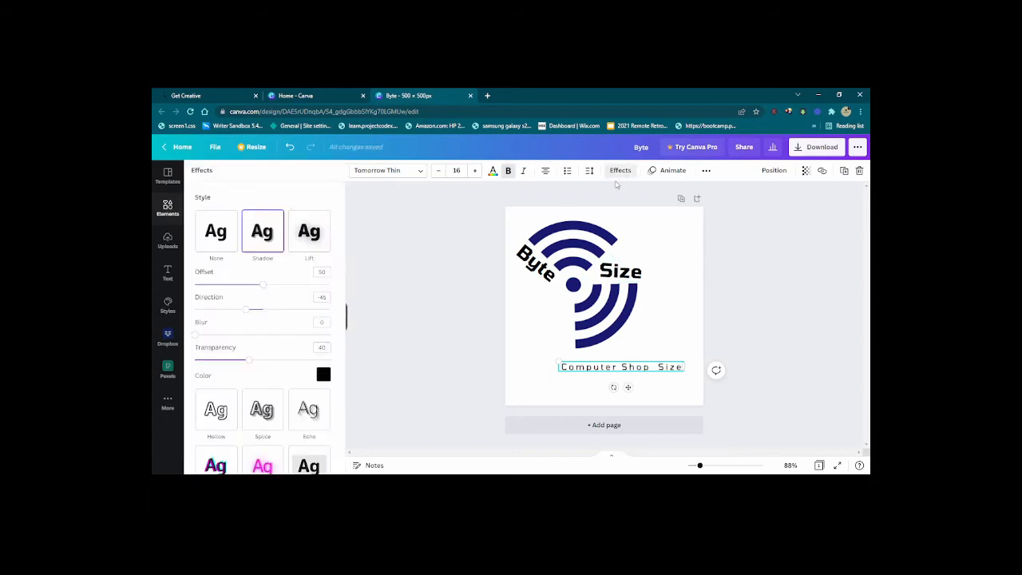
pyautogui.click(312, 240)
pyautogui.click(303, 330)
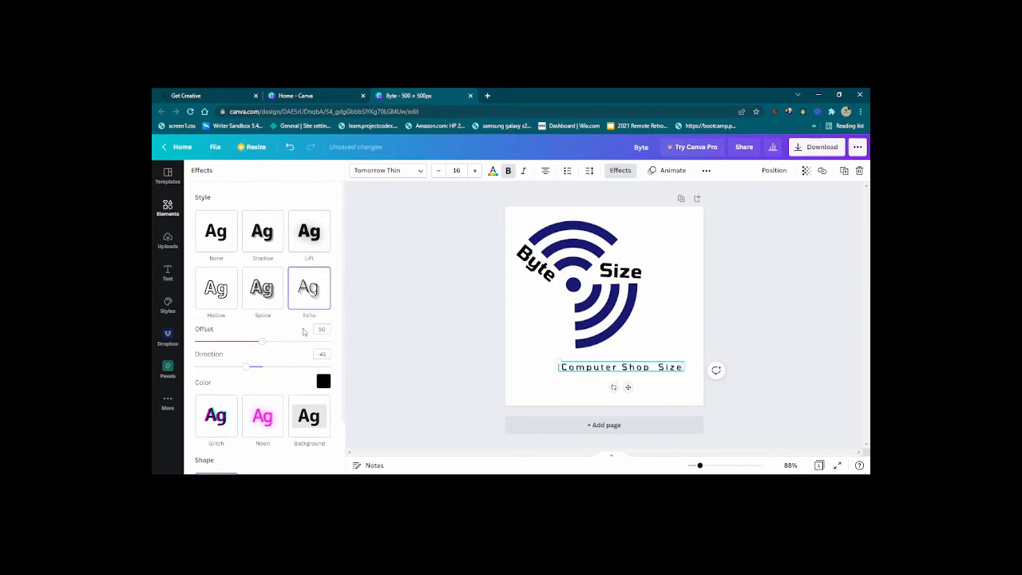
pyautogui.click(250, 294)
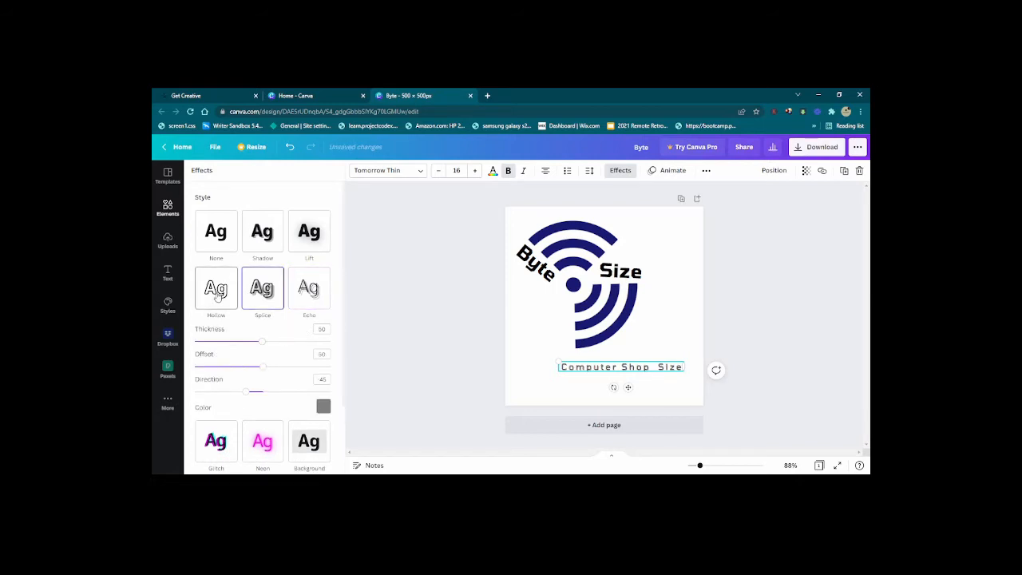
pyautogui.click(217, 296)
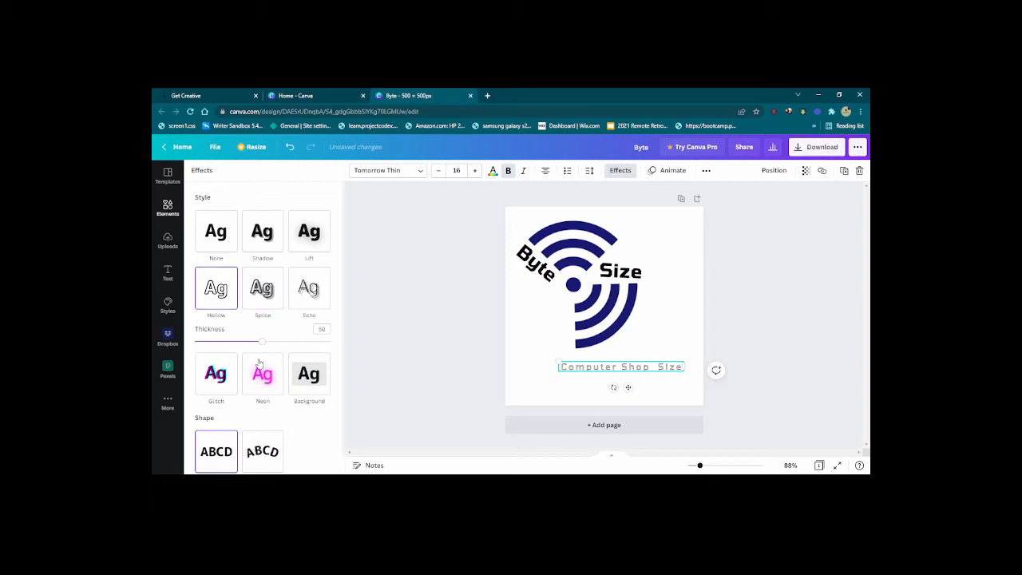
pyautogui.moveTo(265, 346); pyautogui.dragTo(304, 345)
# - Curve the "Computer Shop Size" text into an arc and place it tilted around the word "Size"
pyautogui.scroll(-1, 264, 434)
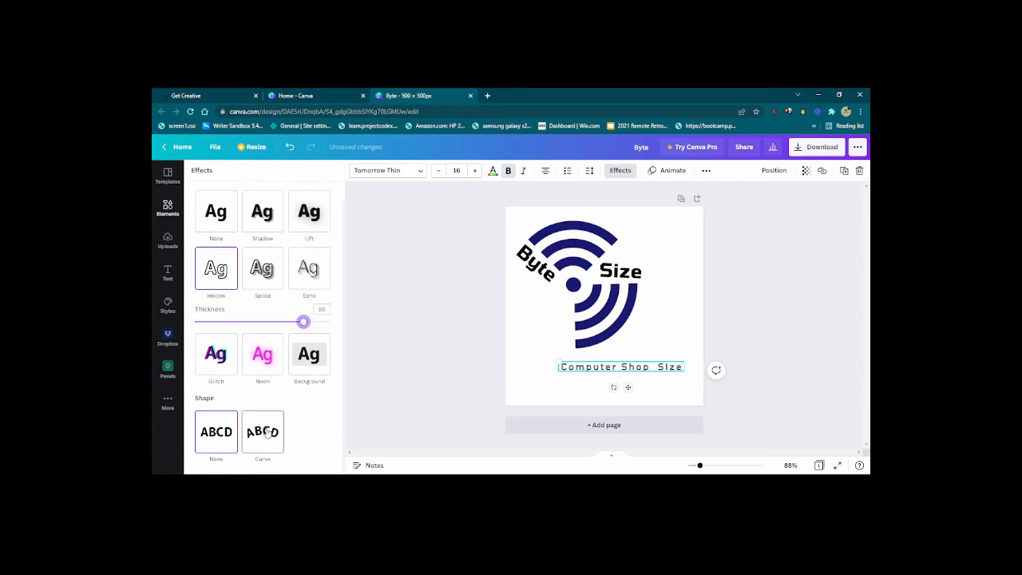
pyautogui.click(266, 431)
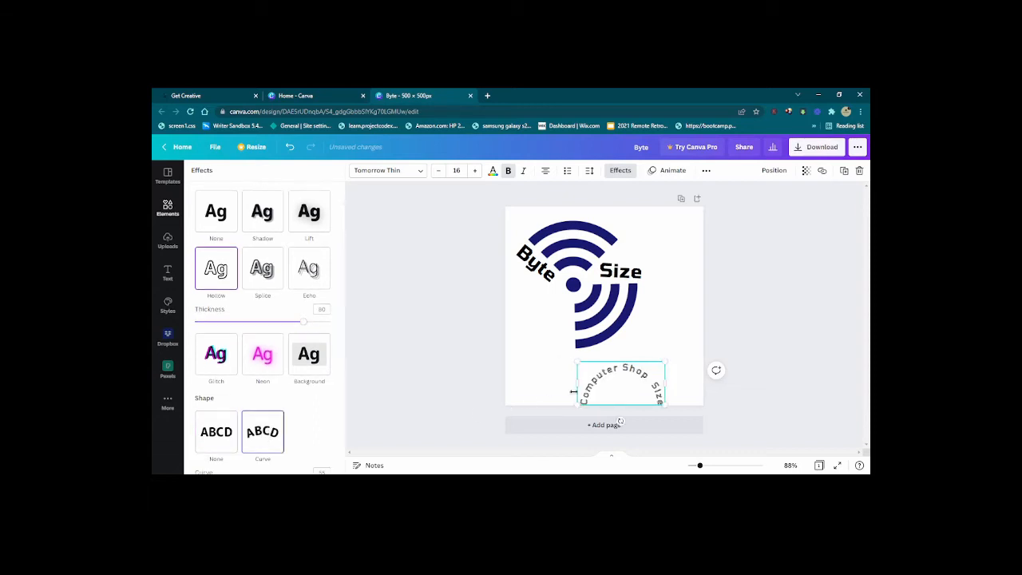
pyautogui.moveTo(627, 385); pyautogui.dragTo(512, 243)
pyautogui.moveTo(556, 361); pyautogui.dragTo(666, 318)
pyautogui.moveTo(606, 345); pyautogui.dragTo(622, 301)
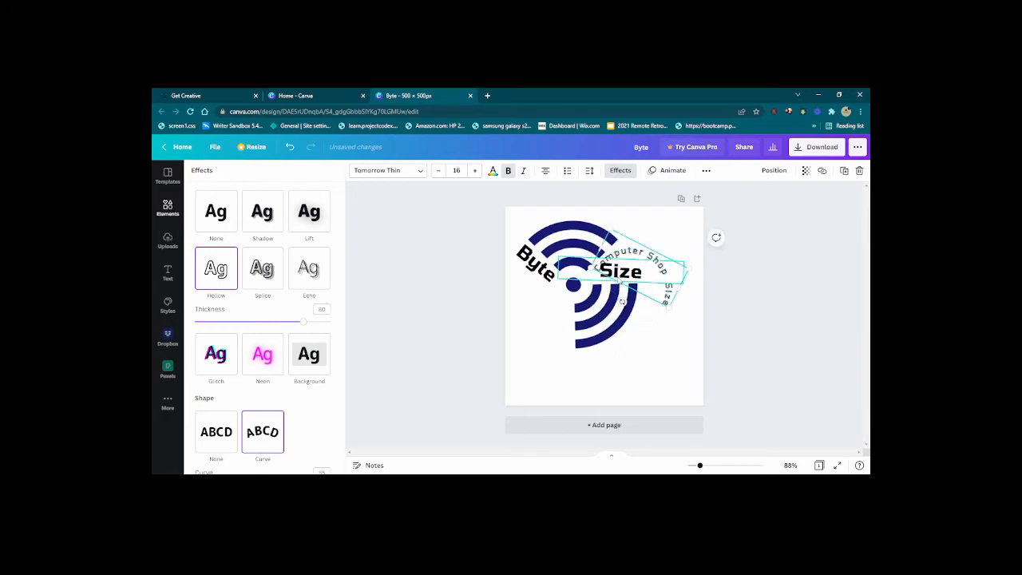
# - Move the curved "Computer Shop Size" text below "Byte" and rotate it so it arcs around the logo's lower left
pyautogui.click(671, 269)
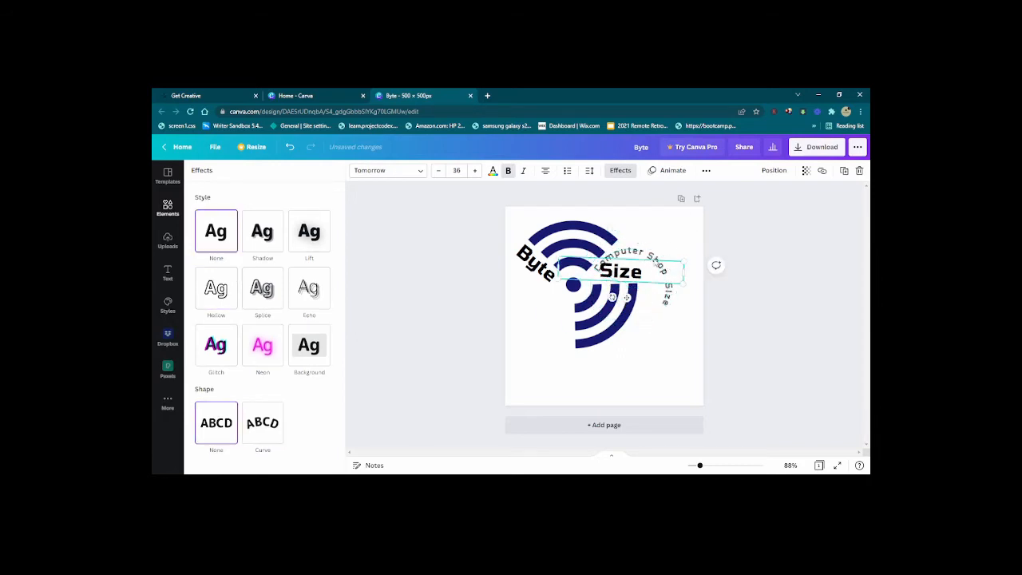
pyautogui.moveTo(629, 258); pyautogui.dragTo(552, 345)
pyautogui.moveTo(528, 392); pyautogui.dragTo(681, 269)
pyautogui.moveTo(548, 366); pyautogui.dragTo(534, 321)
pyautogui.click(639, 362)
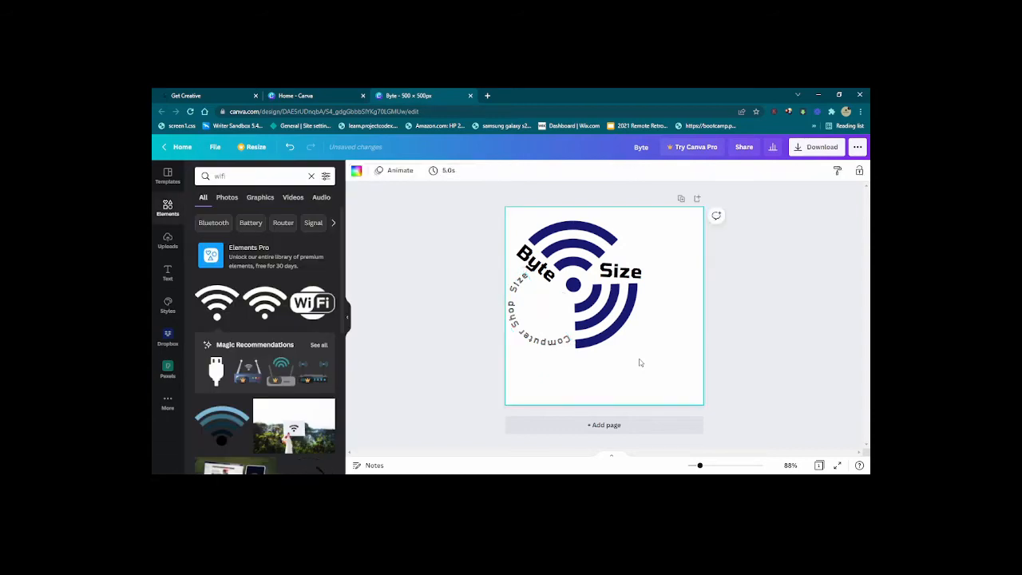
pyautogui.click(539, 333)
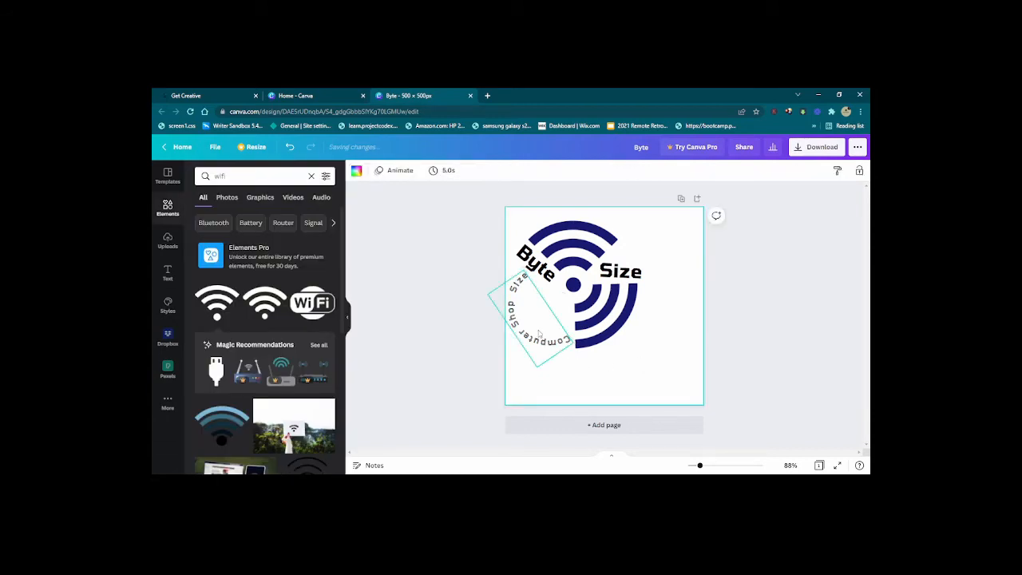
pyautogui.moveTo(539, 334)
pyautogui.mouseDown()
pyautogui.moveTo(558, 330)
pyautogui.moveTo(541, 341)
pyautogui.mouseUp()
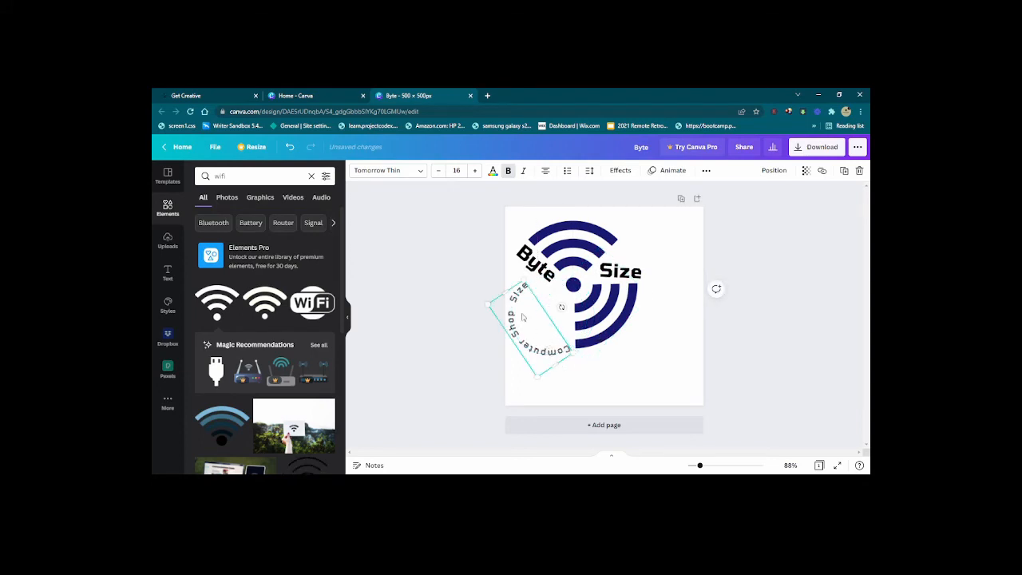
# - Remove the curve from the "Computer Shop Size" text, turn it to read vertically upward and place it left of the lower wifi symbol
pyautogui.click(621, 170)
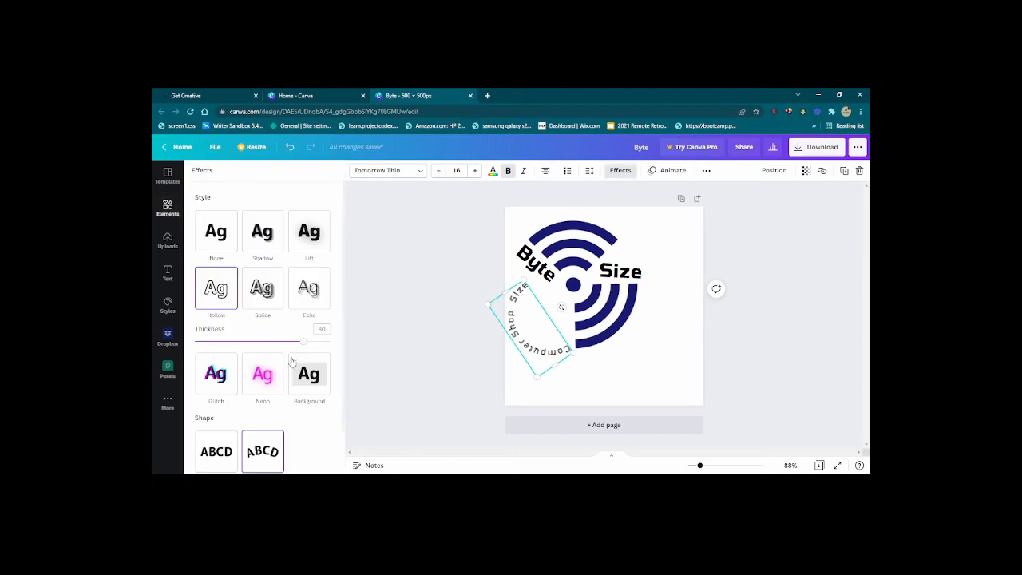
pyautogui.click(227, 452)
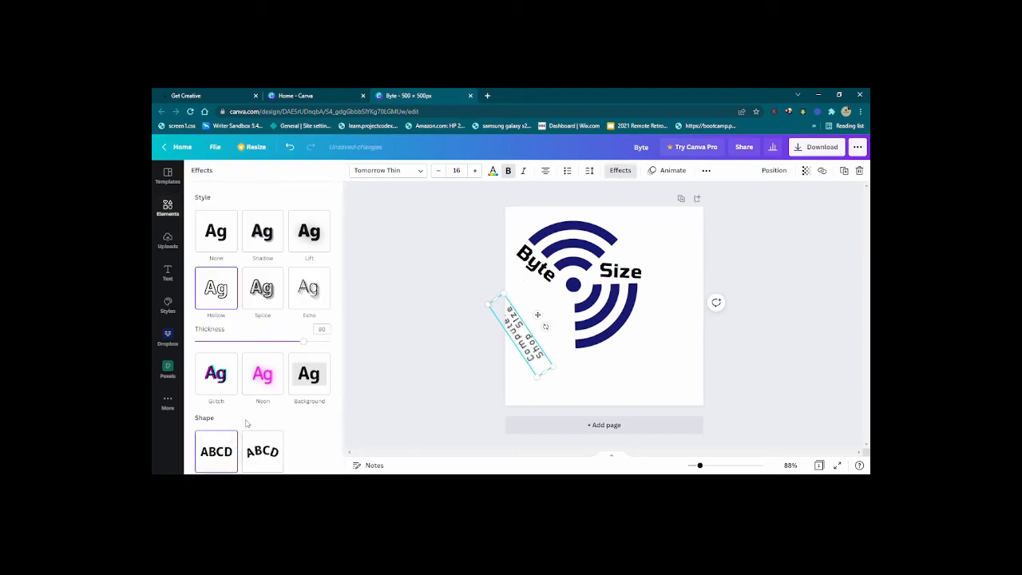
pyautogui.scroll(-1, 246, 423)
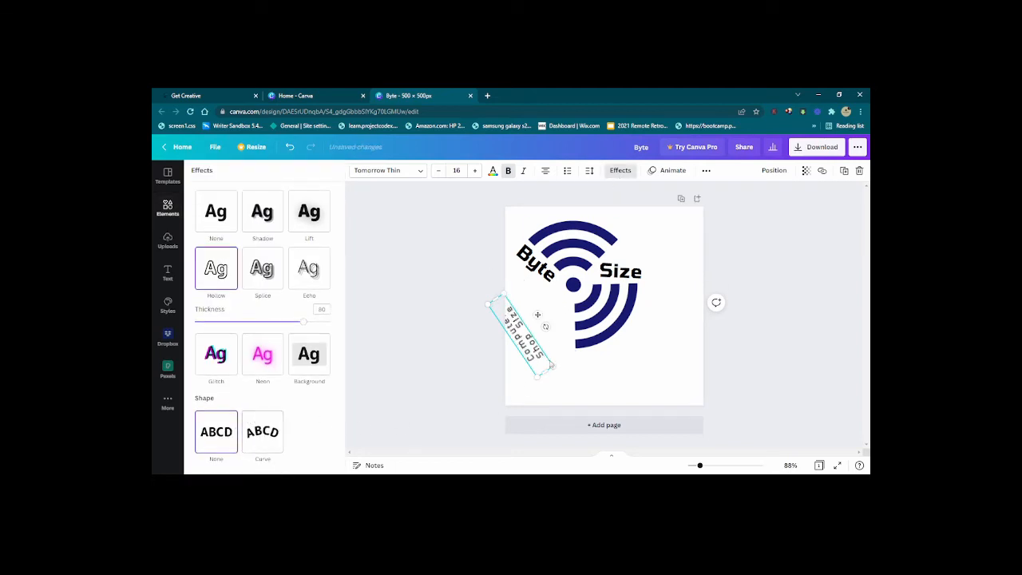
pyautogui.moveTo(544, 325); pyautogui.dragTo(547, 441)
pyautogui.moveTo(534, 358); pyautogui.dragTo(694, 315)
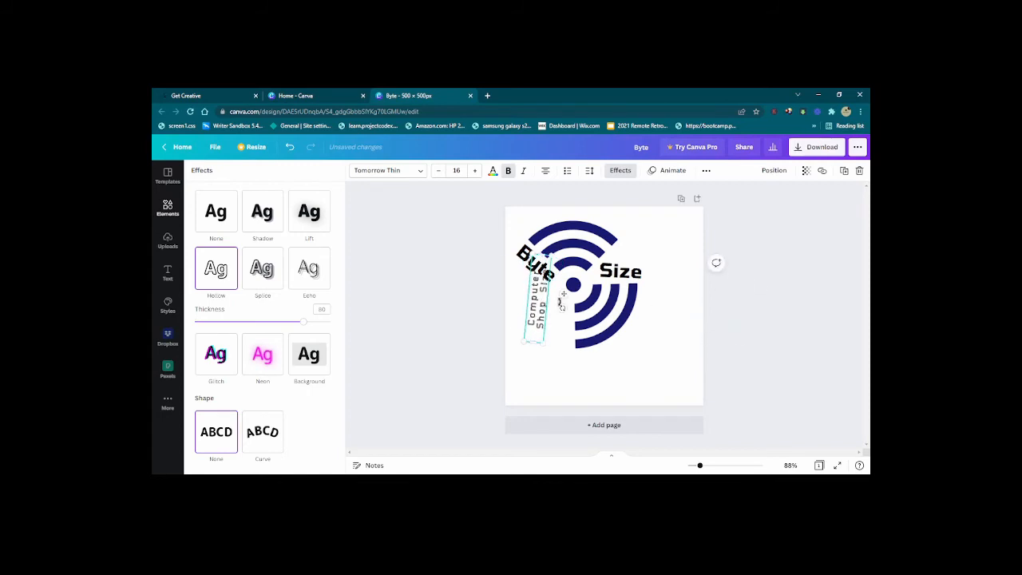
pyautogui.moveTo(562, 297); pyautogui.dragTo(591, 330)
pyautogui.click(671, 328)
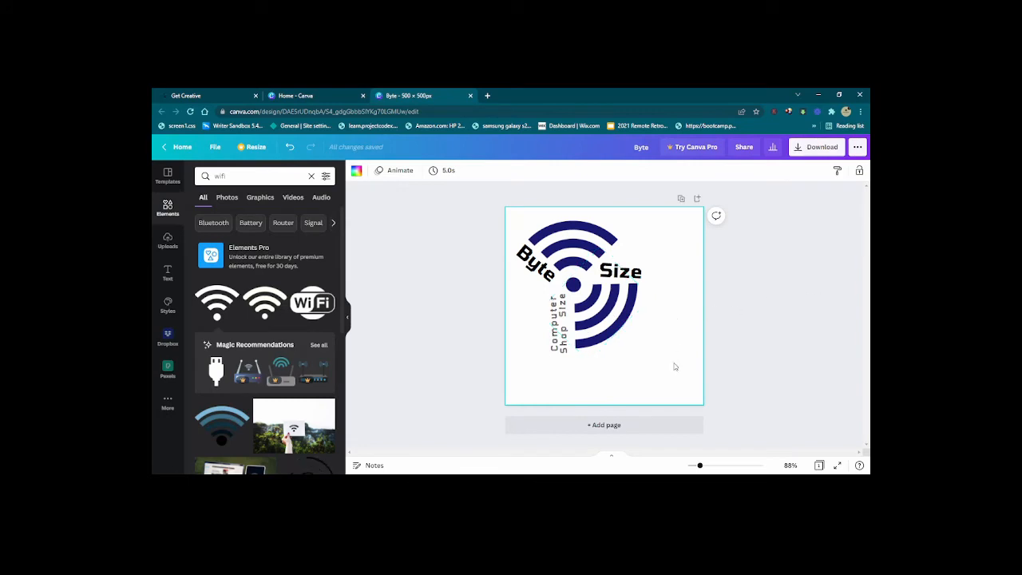
# - Group all the logo's texts and wifi symbols, then enlarge the group and centre it to fill most of the page
pyautogui.moveTo(685, 365); pyautogui.dragTo(505, 220)
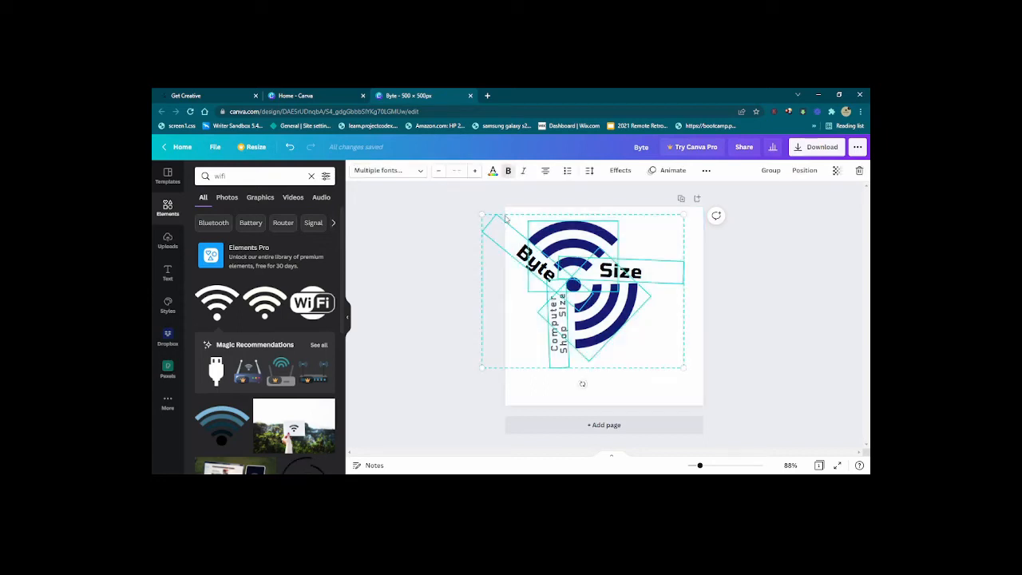
pyautogui.click(771, 170)
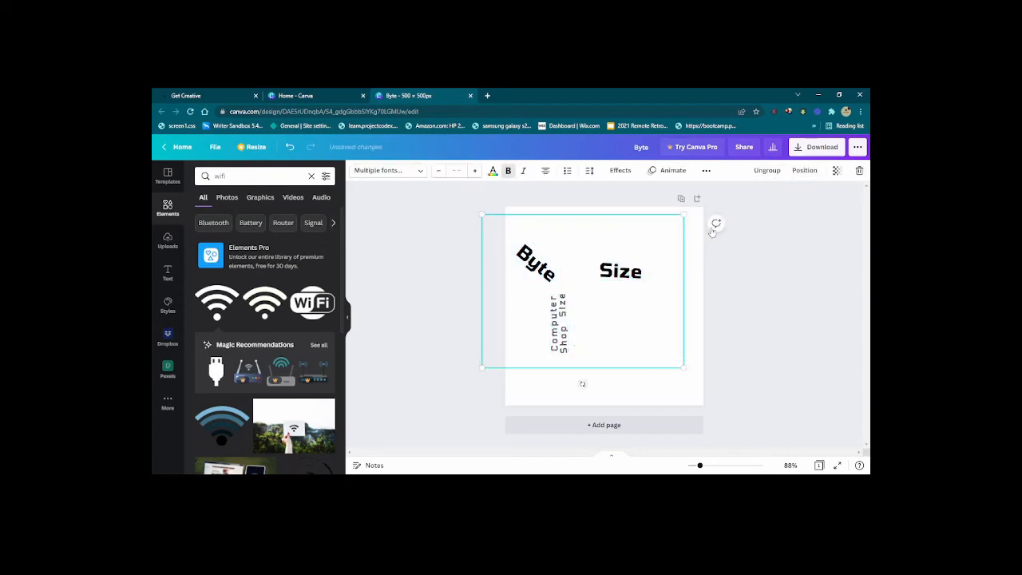
pyautogui.moveTo(683, 369)
pyautogui.mouseDown()
pyautogui.moveTo(756, 410)
pyautogui.moveTo(591, 302)
pyautogui.moveTo(719, 414)
pyautogui.moveTo(655, 336)
pyautogui.moveTo(554, 283)
pyautogui.moveTo(673, 393)
pyautogui.moveTo(641, 335)
pyautogui.moveTo(722, 408)
pyautogui.moveTo(671, 360)
pyautogui.mouseUp()
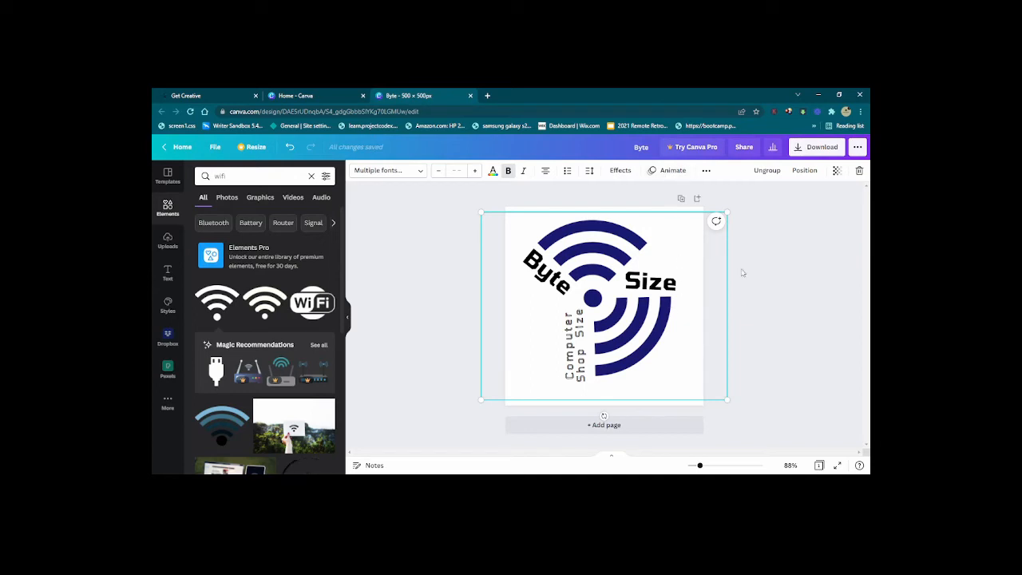
# - Ungroup the enlarged logo and select only the upper wifi symbol
pyautogui.click(779, 273)
pyautogui.click(625, 286)
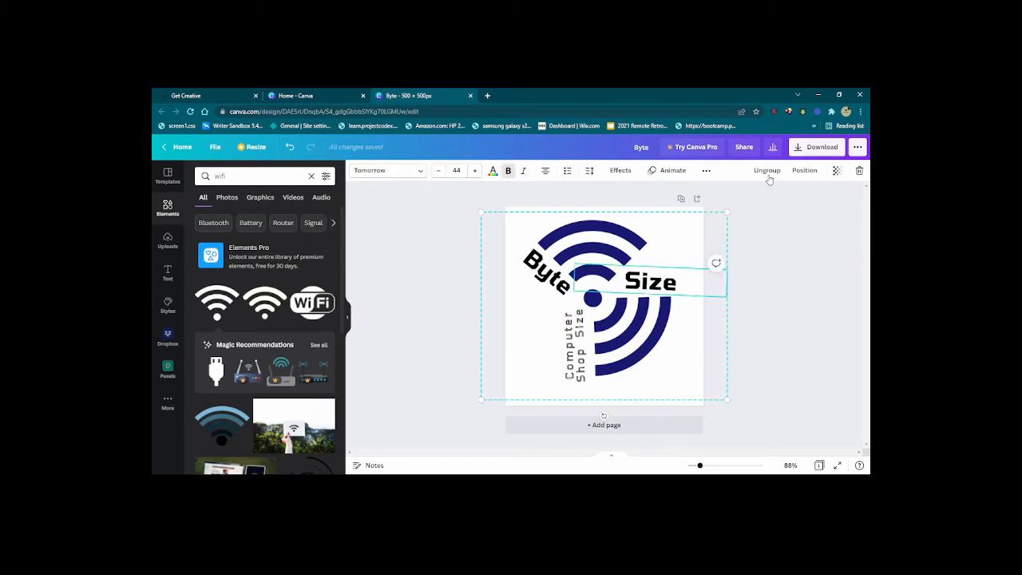
pyautogui.click(766, 170)
pyautogui.click(783, 292)
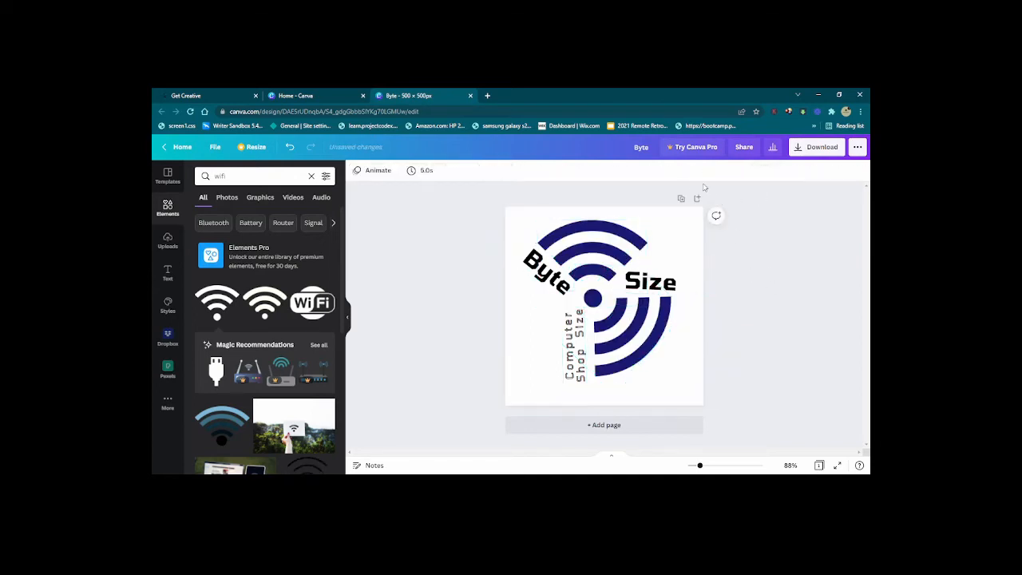
pyautogui.click(618, 264)
pyautogui.click(605, 250)
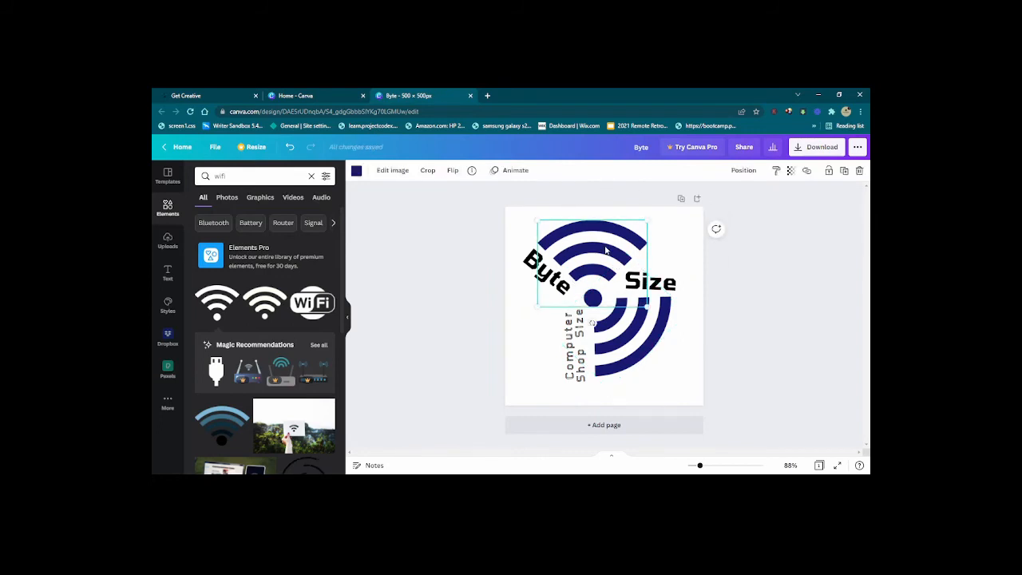
# - Look through the element animation options for the upper wifi symbol without applying one
pyautogui.click(506, 172)
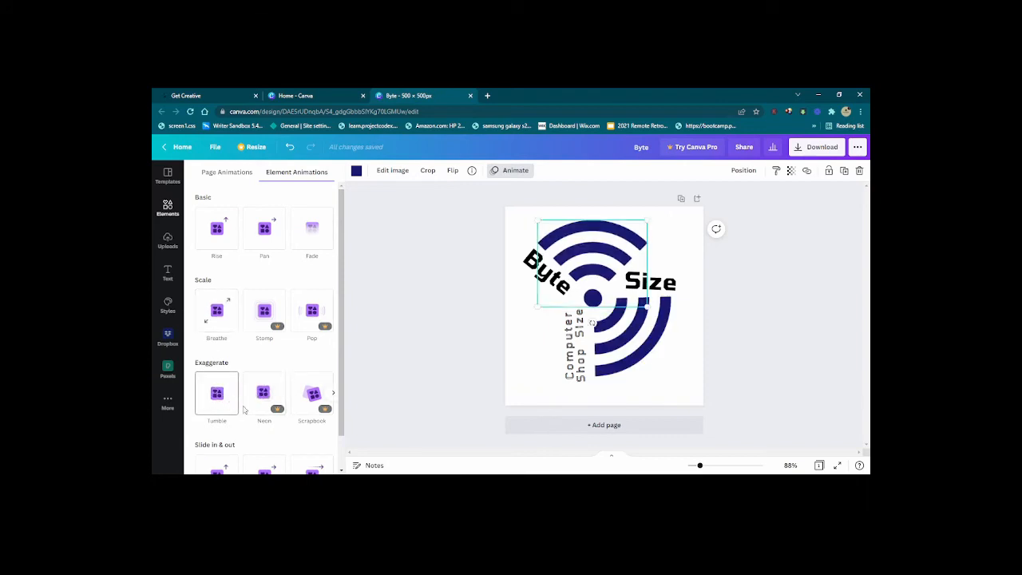
pyautogui.scroll(-1, 246, 410)
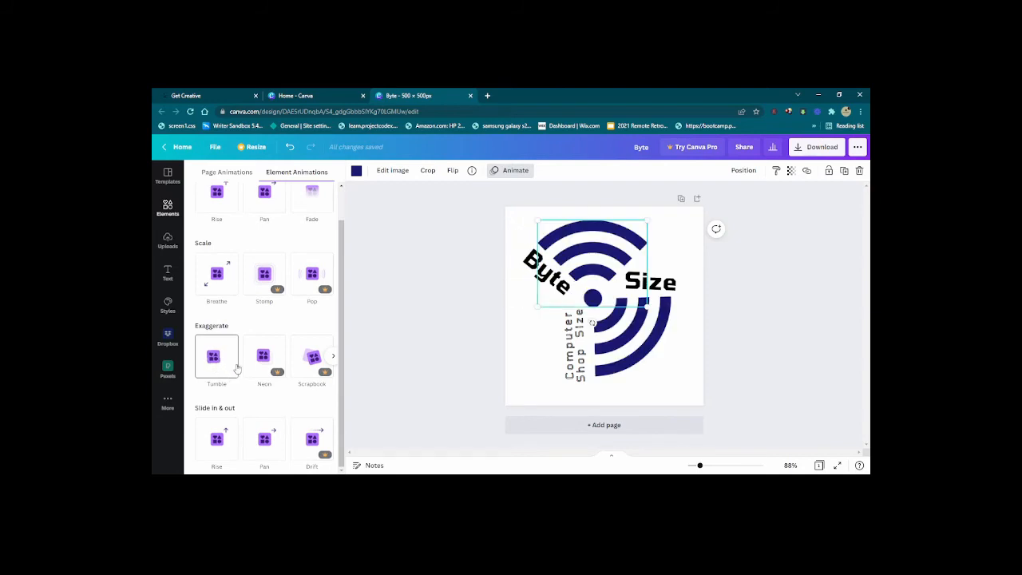
pyautogui.click(429, 257)
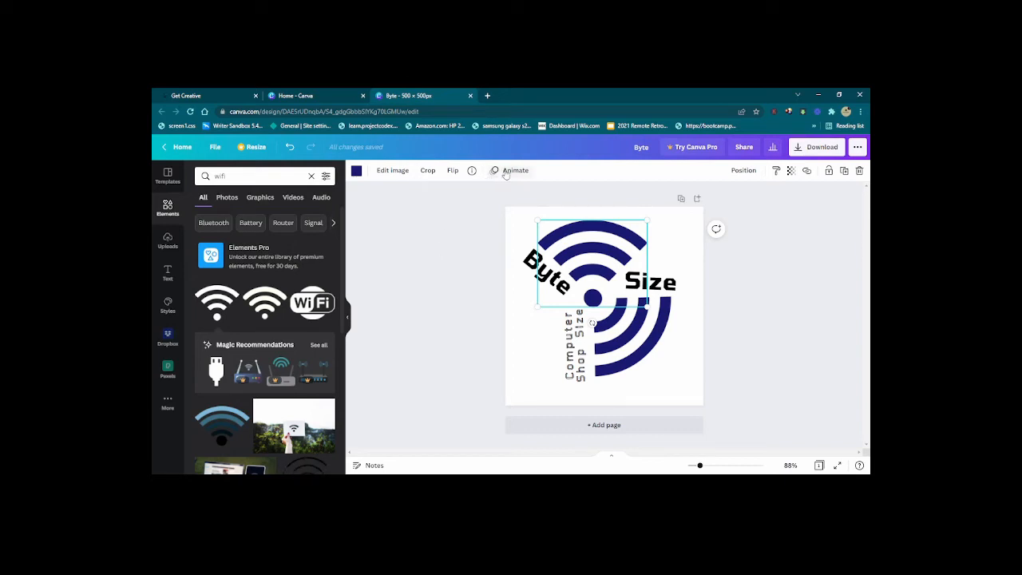
# - Try cropping the upper wifi symbol inward from its upper-right corner, and discard the crop
pyautogui.click(428, 171)
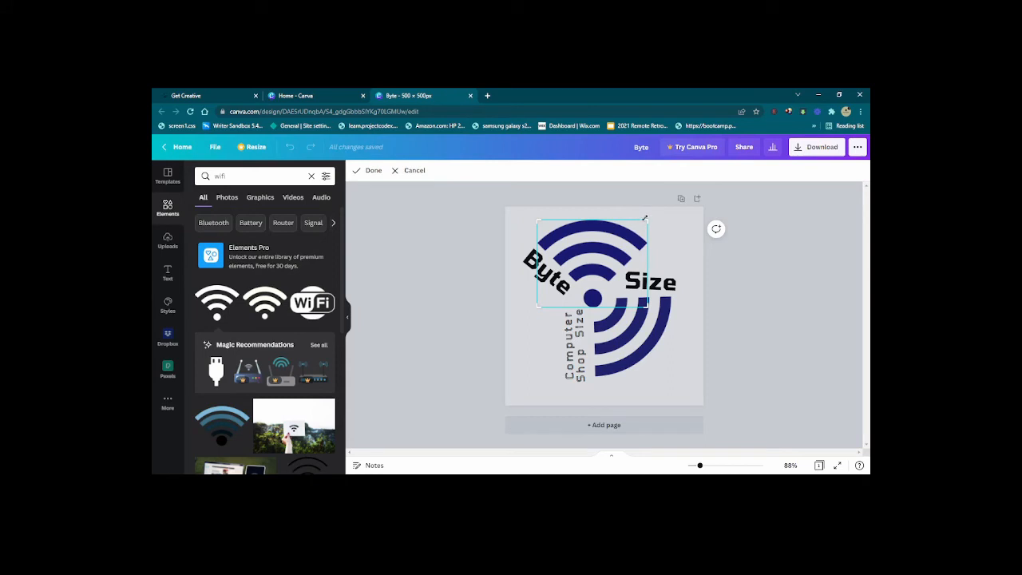
pyautogui.moveTo(632, 230); pyautogui.dragTo(601, 240)
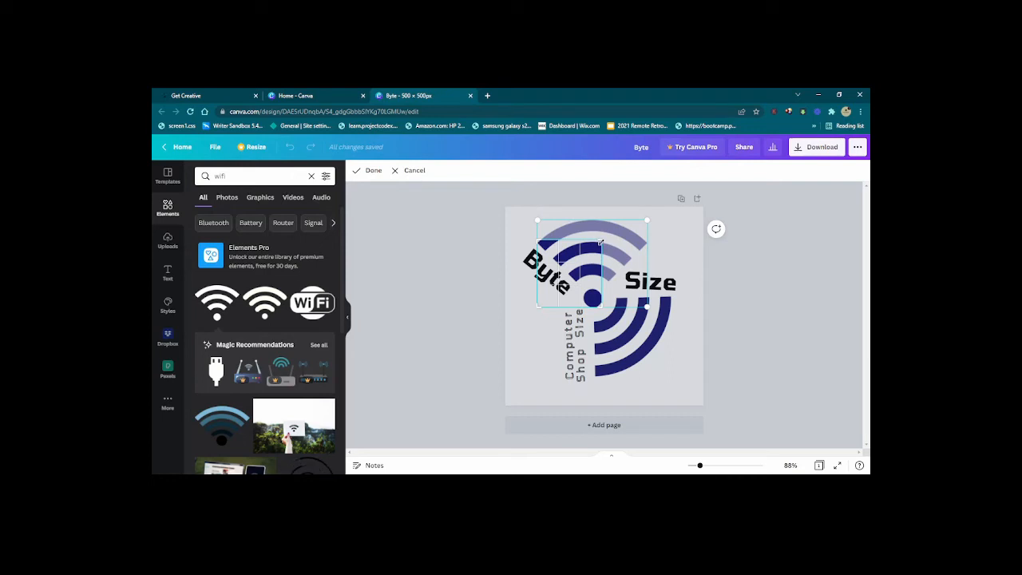
pyautogui.click(409, 170)
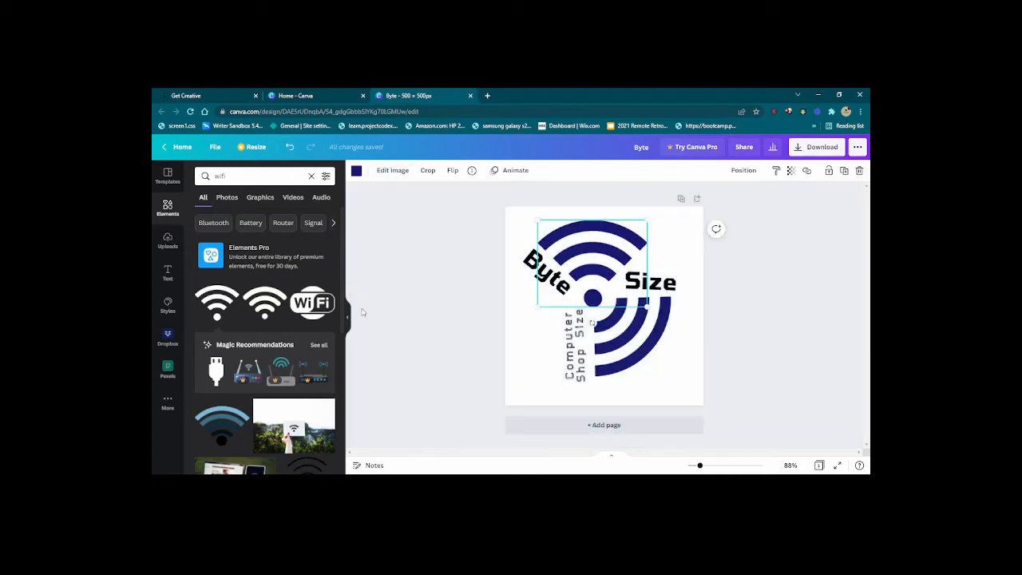
# - Add the "Thank you!" font combination to the page and move it to the lower right of the logo
pyautogui.click(169, 273)
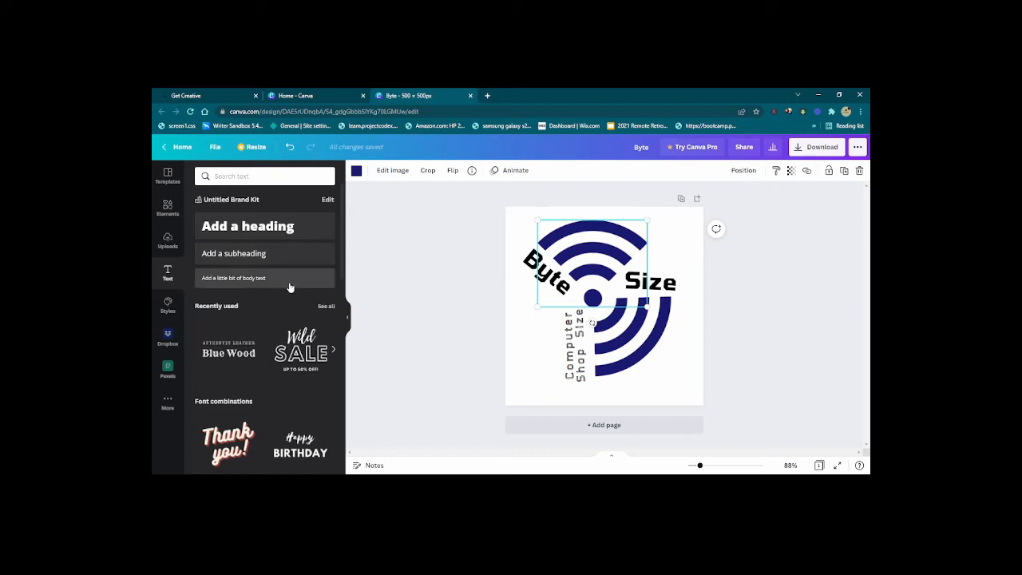
pyautogui.scroll(-1, 290, 289)
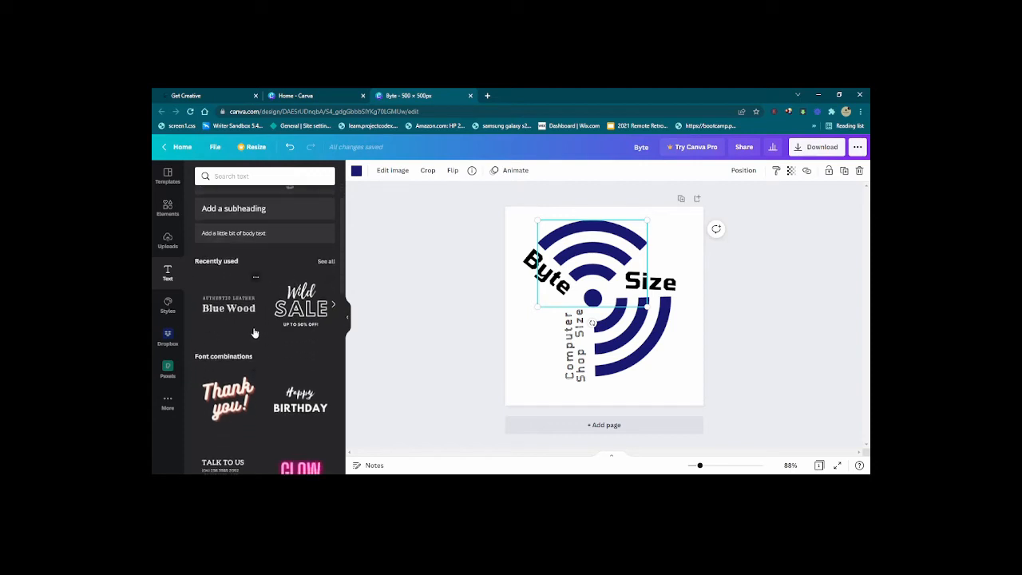
pyautogui.scroll(-4, 262, 331)
pyautogui.scroll(-6, 262, 330)
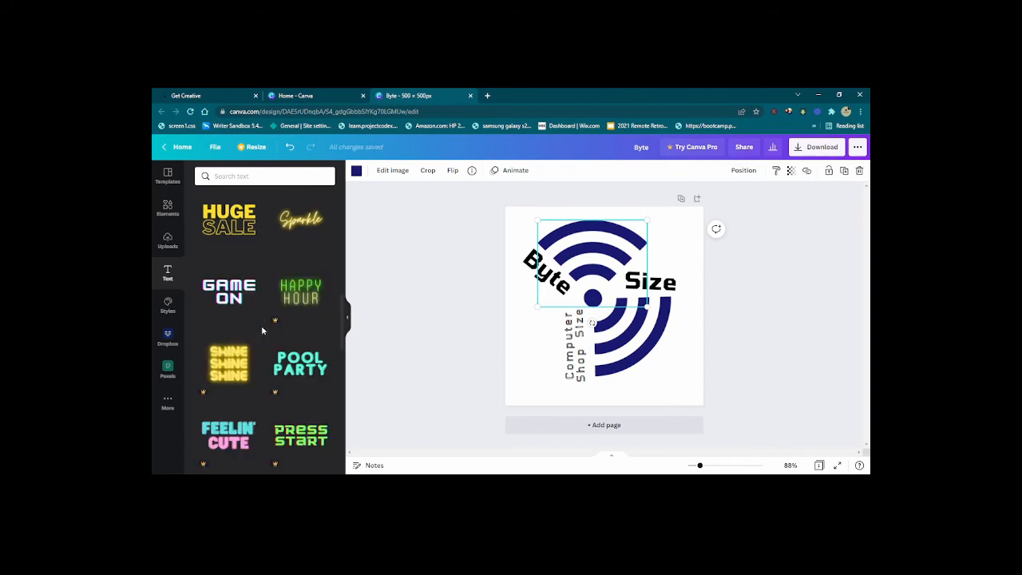
pyautogui.scroll(-3, 262, 331)
pyautogui.scroll(9, 262, 330)
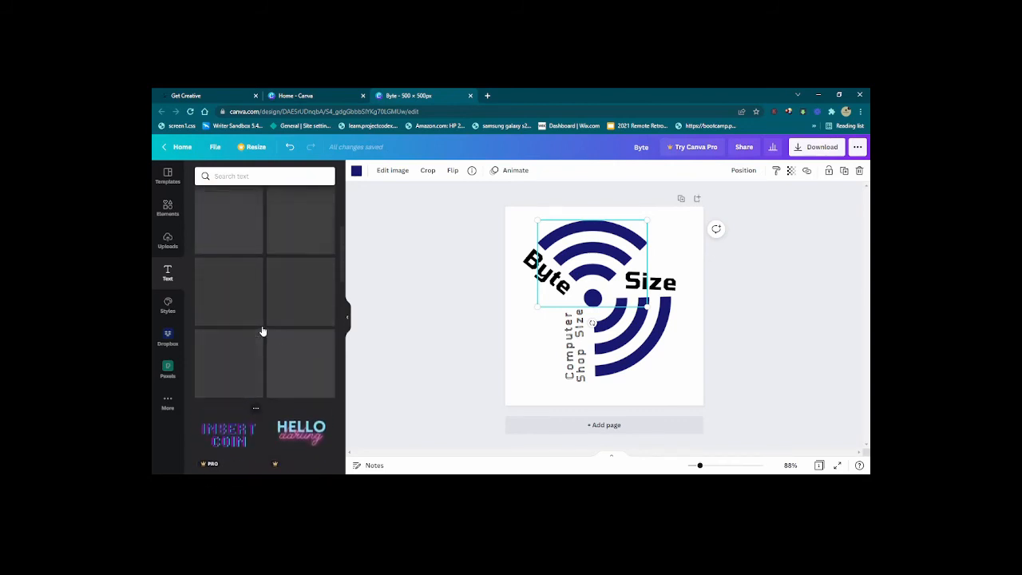
pyautogui.scroll(6, 261, 331)
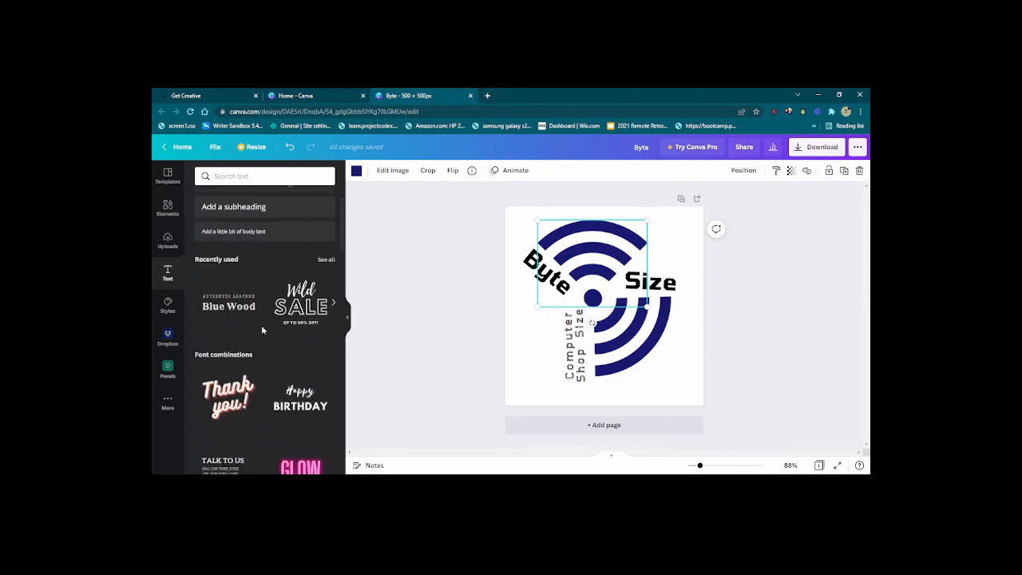
pyautogui.click(254, 393)
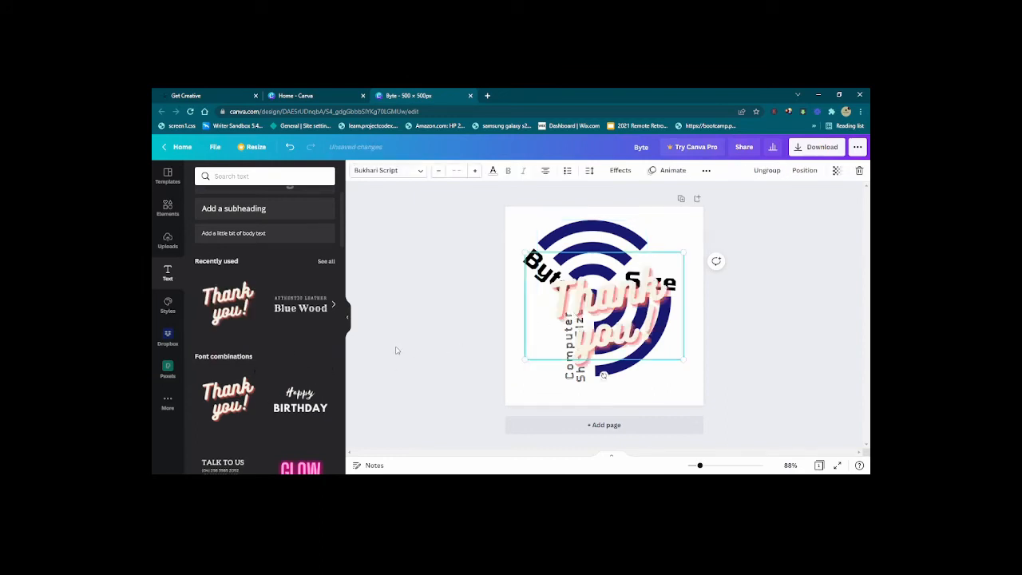
pyautogui.moveTo(629, 331); pyautogui.dragTo(671, 384)
# - Replace the word "you!" in the "Thank you!" text with "mine"
pyautogui.doubleClick(691, 382)
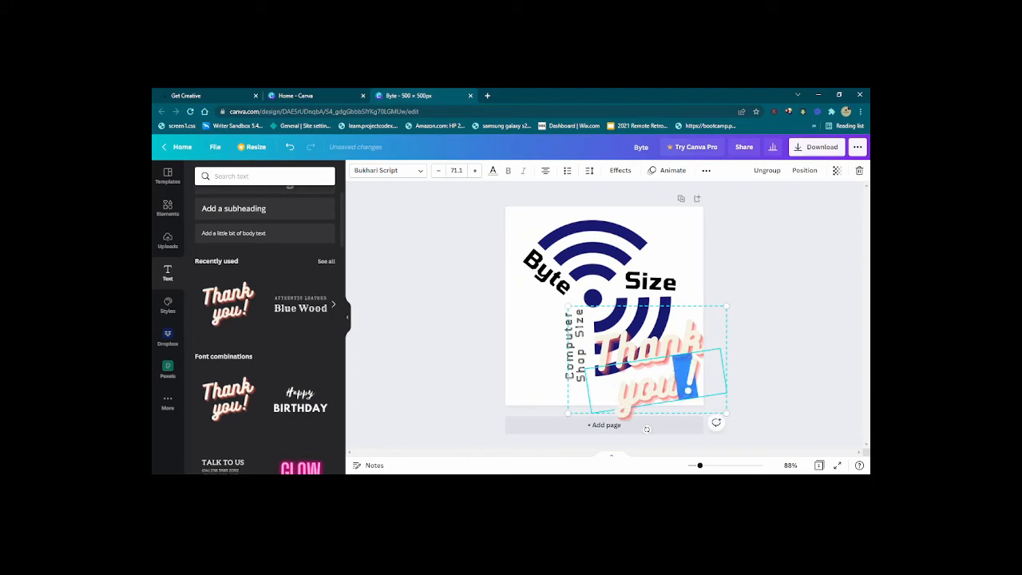
pyautogui.press('BackSpace')
pyautogui.press('BackSpace')
pyautogui.press('BackSpace')
pyautogui.press('BackSpace')
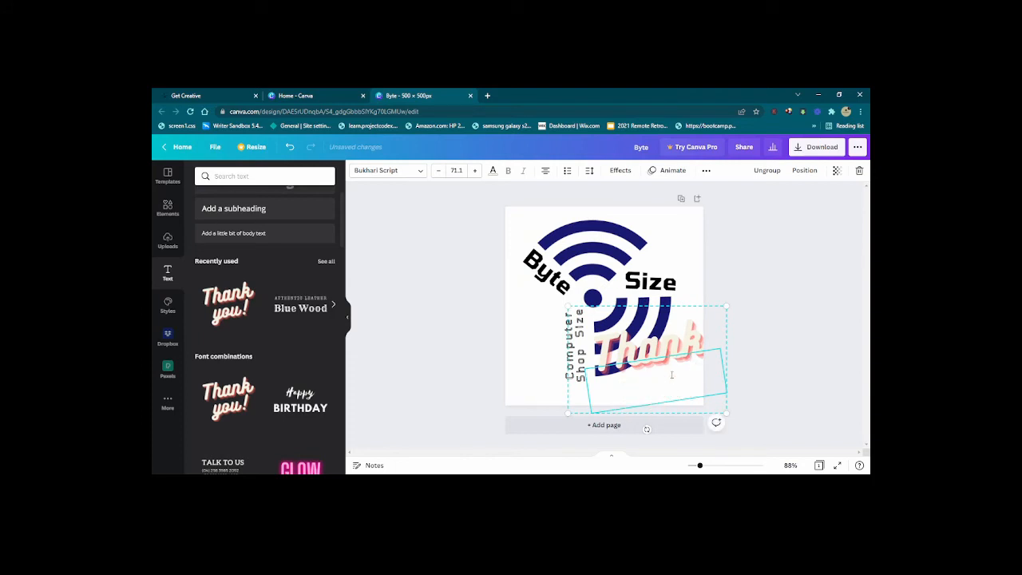
pyautogui.write('mine')
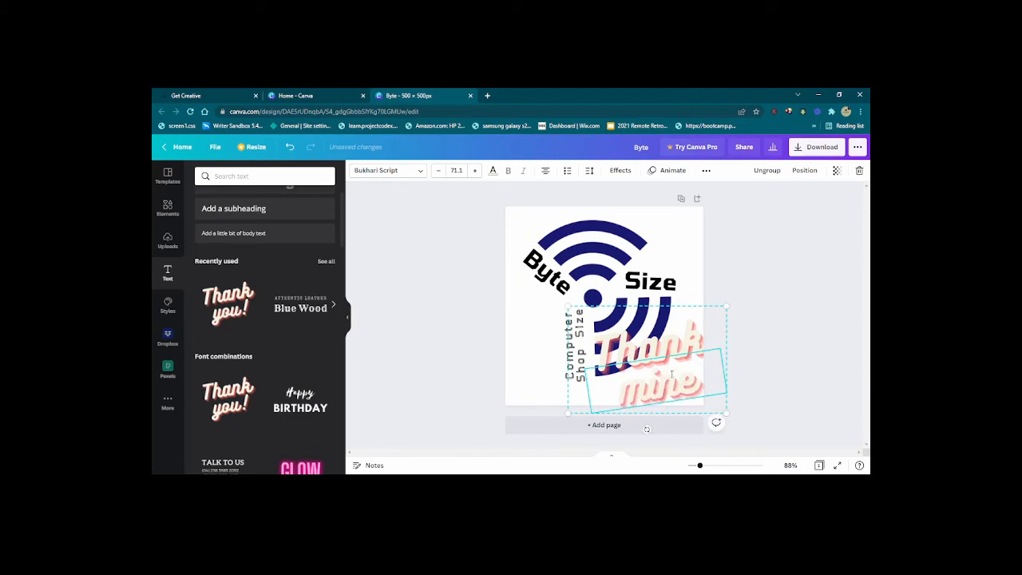
# - Undo the wording change and delete the "Thank you!" text from the page
pyautogui.hotkey('ctrl', 'z')
pyautogui.hotkey('ctrl', 'z')
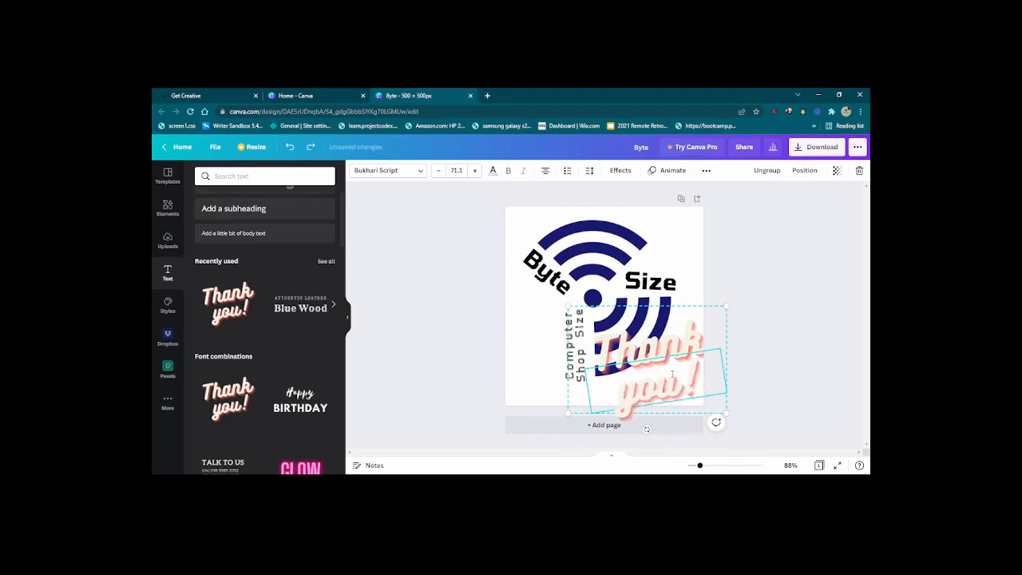
pyautogui.press('Delete')
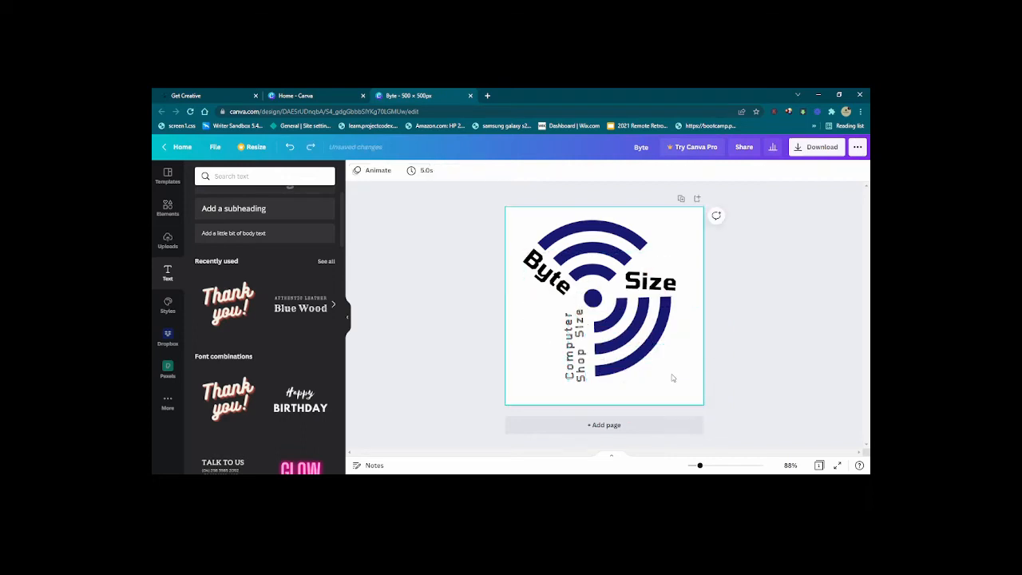
# - Add a heading reading "Company" and place it below the logo near the page's bottom edge
pyautogui.scroll(2, 288, 254)
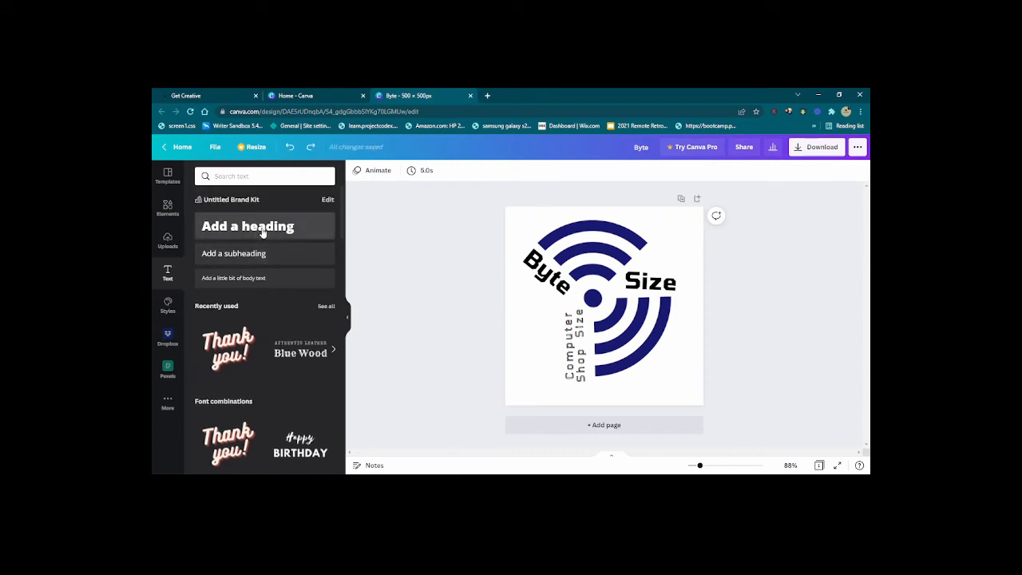
pyautogui.click(223, 228)
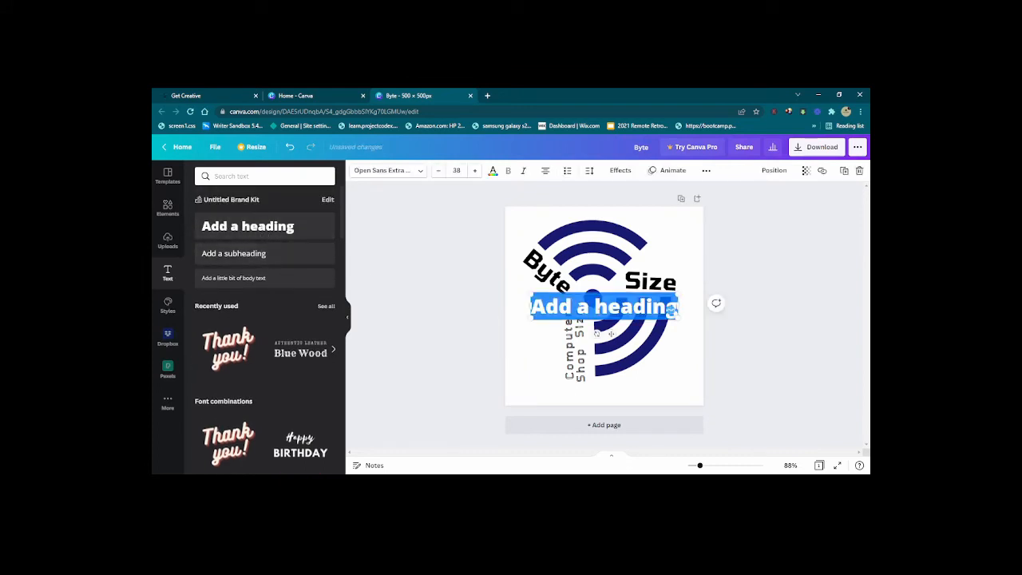
pyautogui.moveTo(611, 334); pyautogui.dragTo(612, 420)
pyautogui.press('BackSpace')
pyautogui.write('Company')
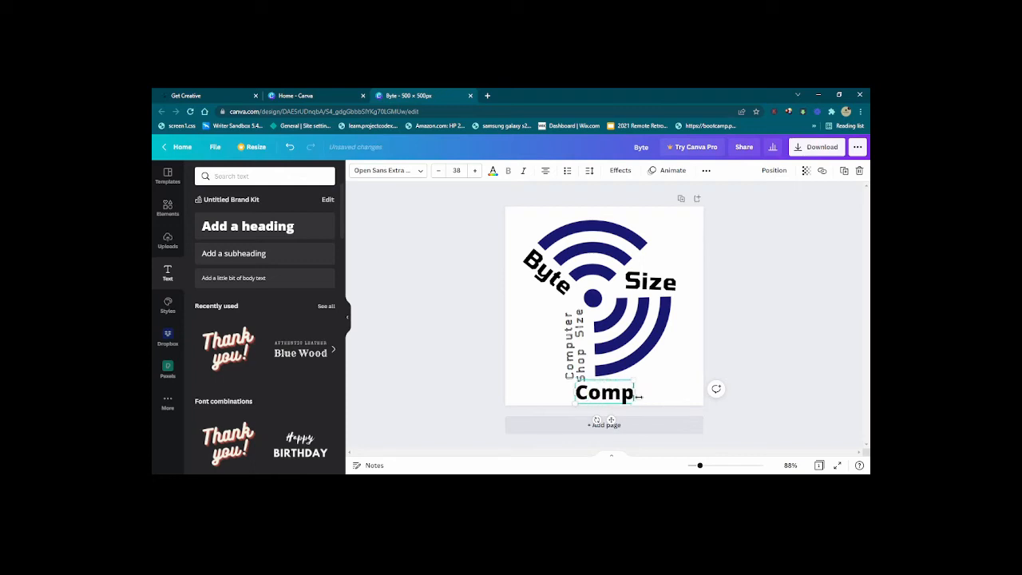
pyautogui.click(698, 362)
pyautogui.moveTo(609, 397); pyautogui.dragTo(605, 397)
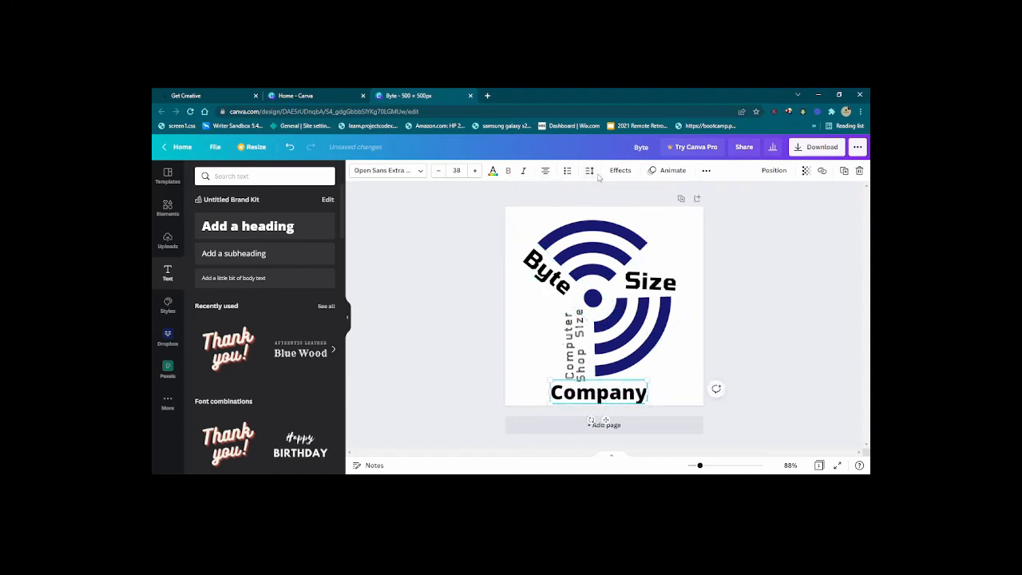
# - Try Tomorrow Thin and Podkova Regular on the "Company" heading, and set its font to Alegreya Sans Thin
pyautogui.click(411, 173)
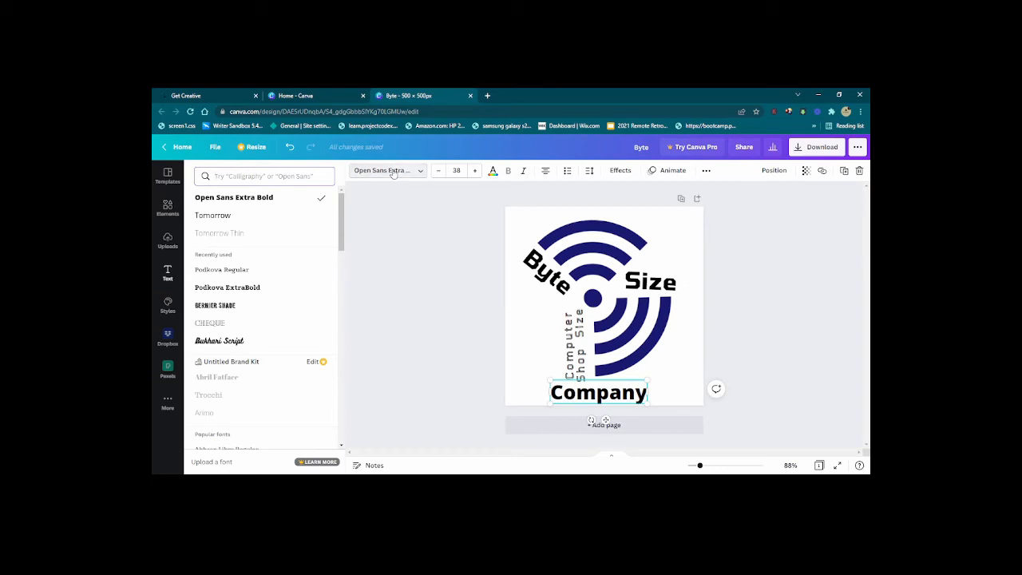
pyautogui.click(250, 238)
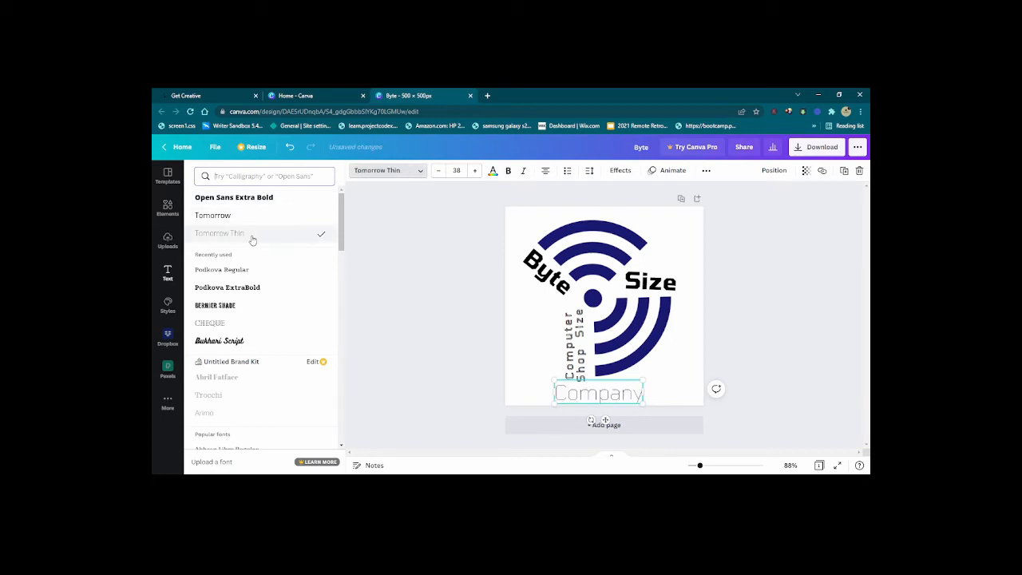
pyautogui.click(240, 279)
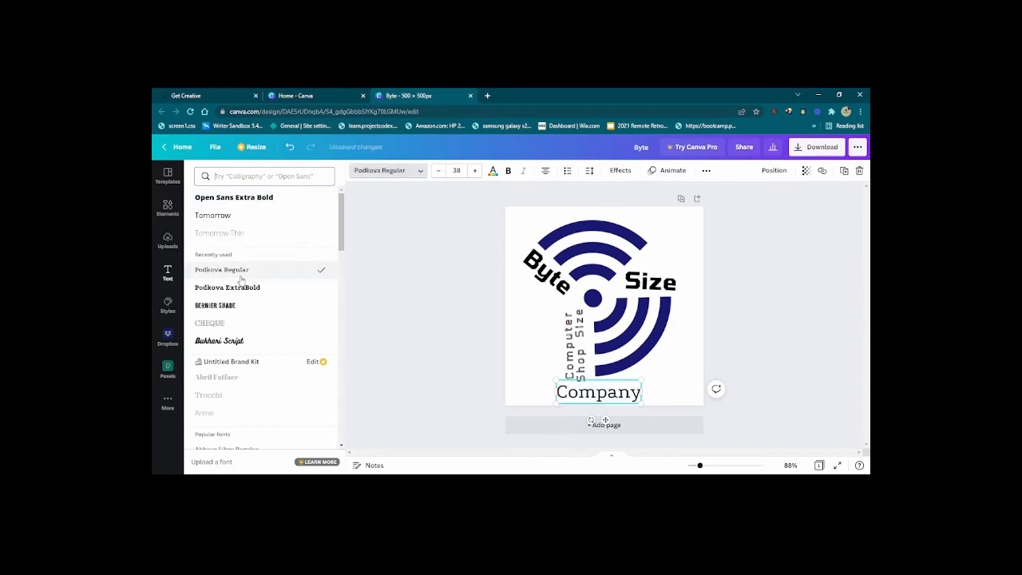
pyautogui.click(269, 176)
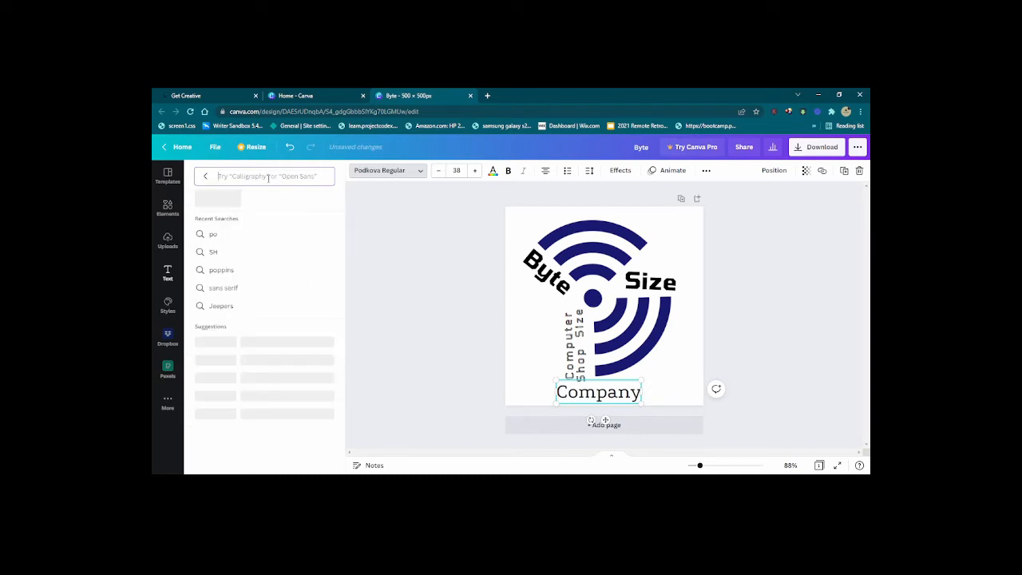
pyautogui.write('sans')
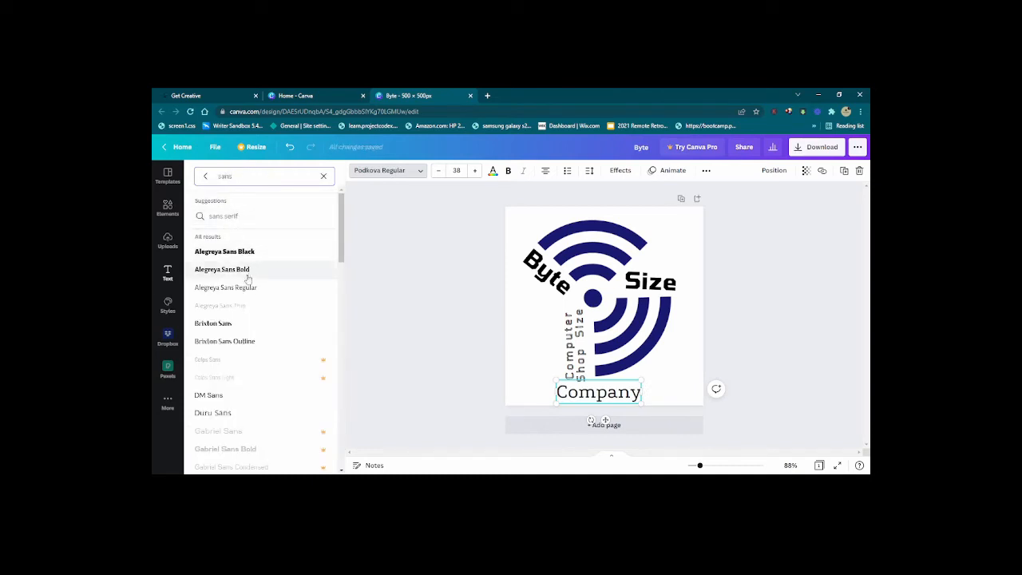
pyautogui.click(253, 304)
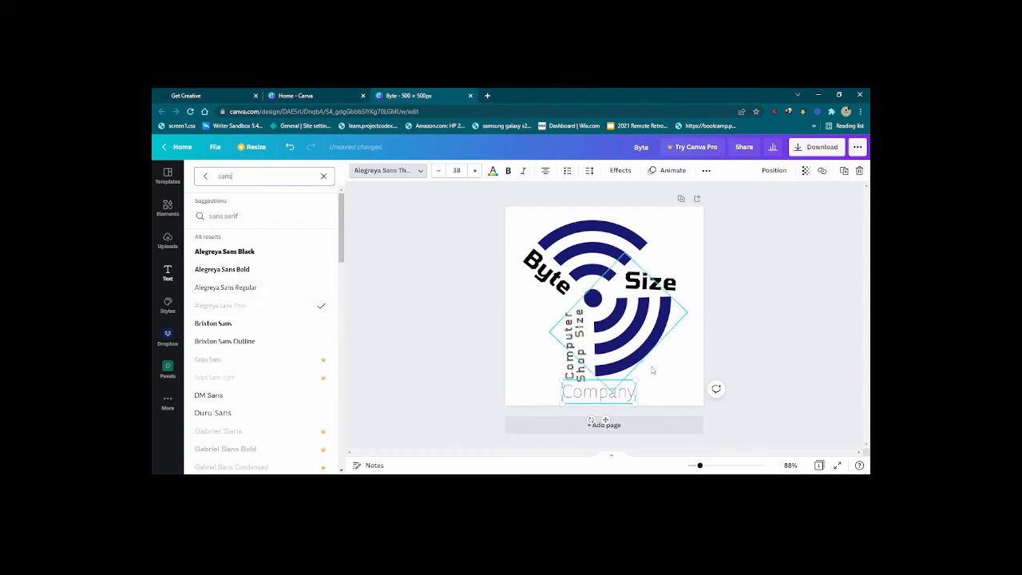
# - Increase the "Company" heading's font size in single steps, and reduce it to 39
pyautogui.click(475, 174)
pyautogui.click(475, 171)
pyautogui.click(474, 171)
pyautogui.click(475, 170)
pyautogui.click(474, 171)
pyautogui.click(475, 171)
pyautogui.click(474, 171)
pyautogui.click(475, 171)
pyautogui.click(475, 171)
pyautogui.click(474, 171)
pyautogui.click(475, 171)
pyautogui.click(474, 171)
pyautogui.click(438, 171)
pyautogui.click(438, 171)
pyautogui.click(438, 171)
pyautogui.click(438, 171)
pyautogui.click(438, 171)
pyautogui.click(438, 171)
pyautogui.click(438, 170)
pyautogui.click(437, 175)
pyautogui.click(437, 175)
pyautogui.click(437, 175)
pyautogui.click(438, 175)
# - Try grey, white, violet and blue on the "Company" heading, and set its colour to light turquoise
pyautogui.click(492, 171)
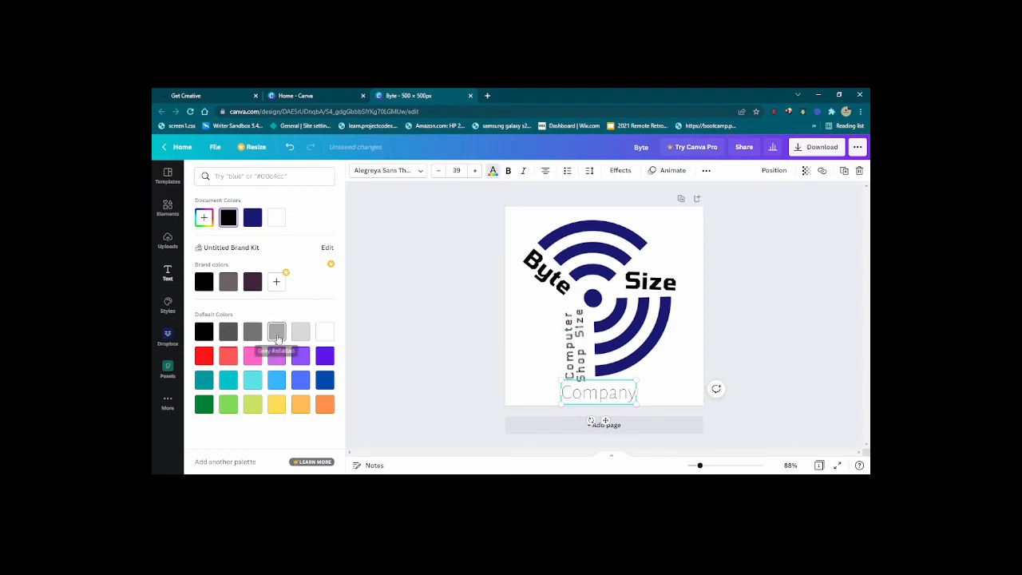
pyautogui.click(273, 336)
pyautogui.click(322, 334)
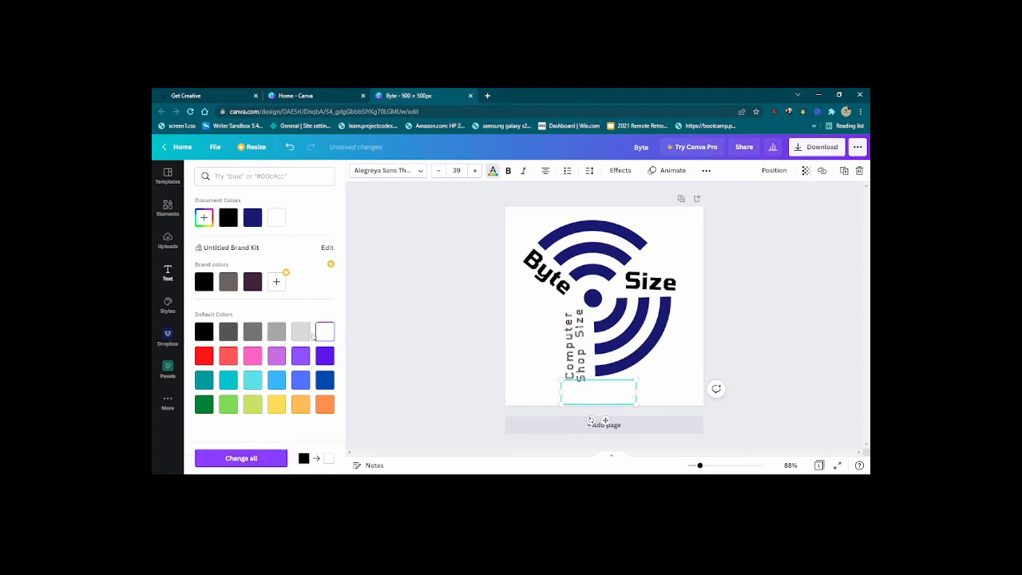
pyautogui.click(300, 356)
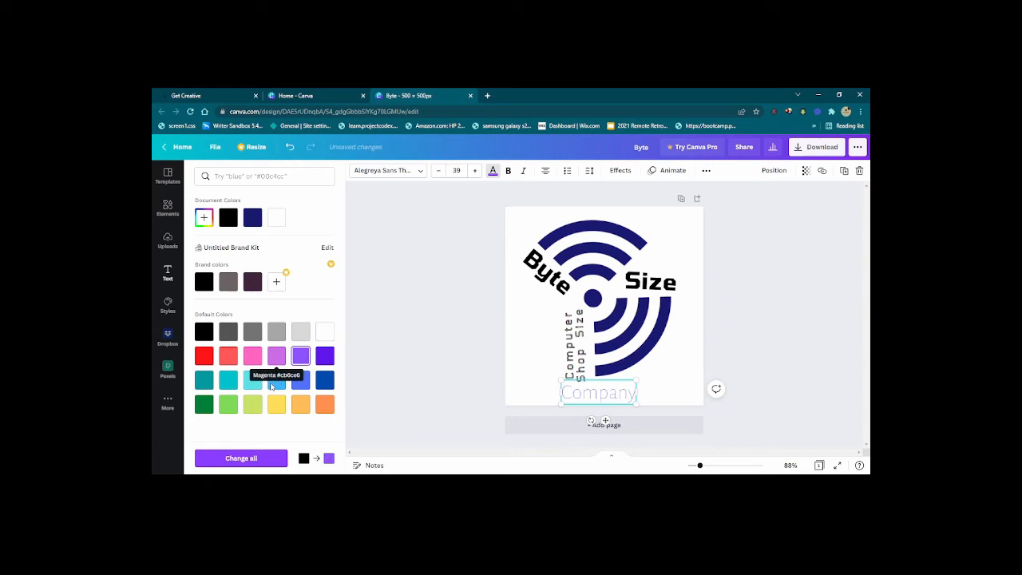
pyautogui.click(277, 381)
pyautogui.click(253, 387)
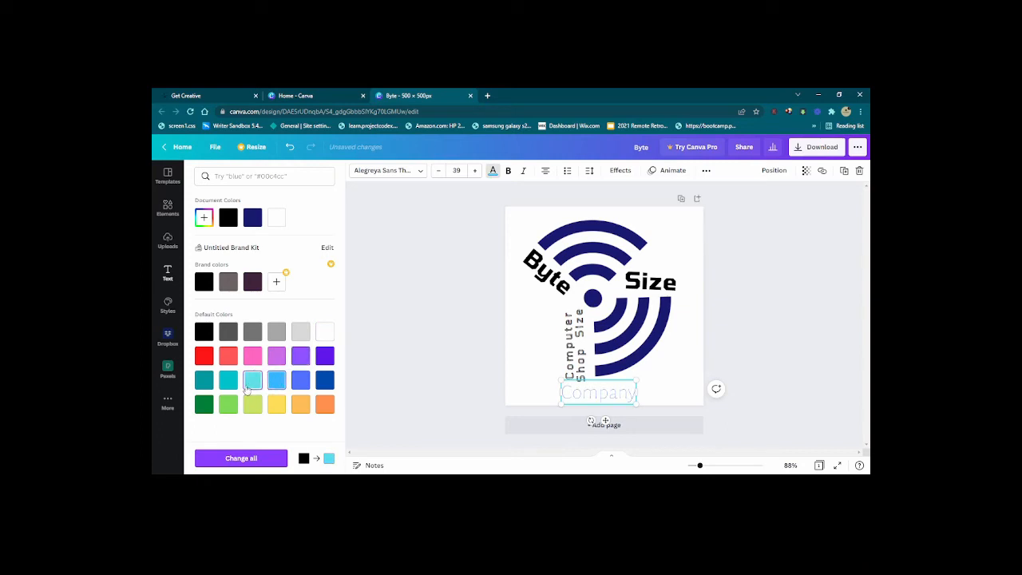
pyautogui.click(494, 175)
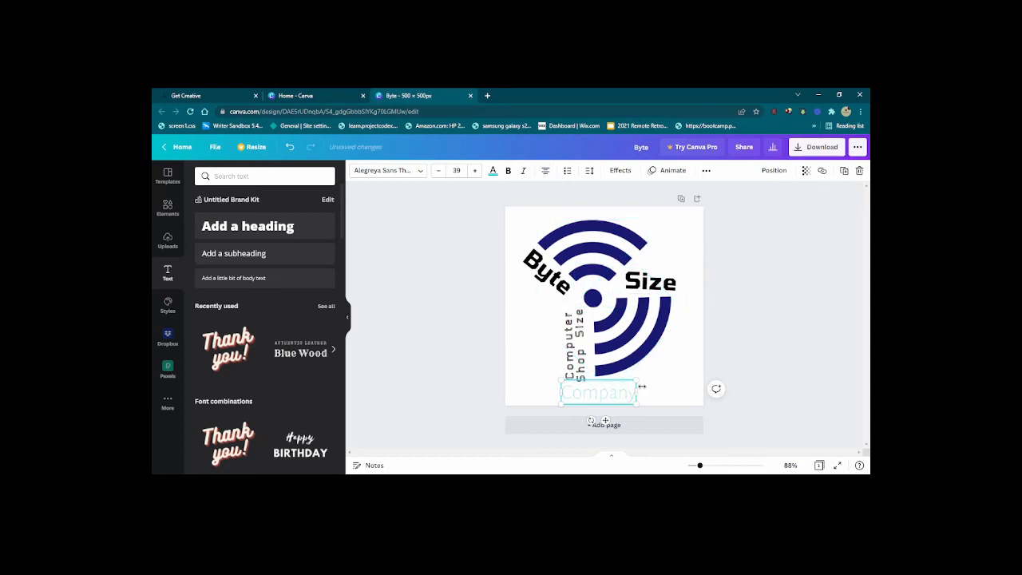
# - Widen the "Company" text box on both sides, and cycle through its alignment options back to centred
pyautogui.moveTo(635, 397); pyautogui.dragTo(663, 397)
pyautogui.moveTo(561, 393); pyautogui.dragTo(492, 387)
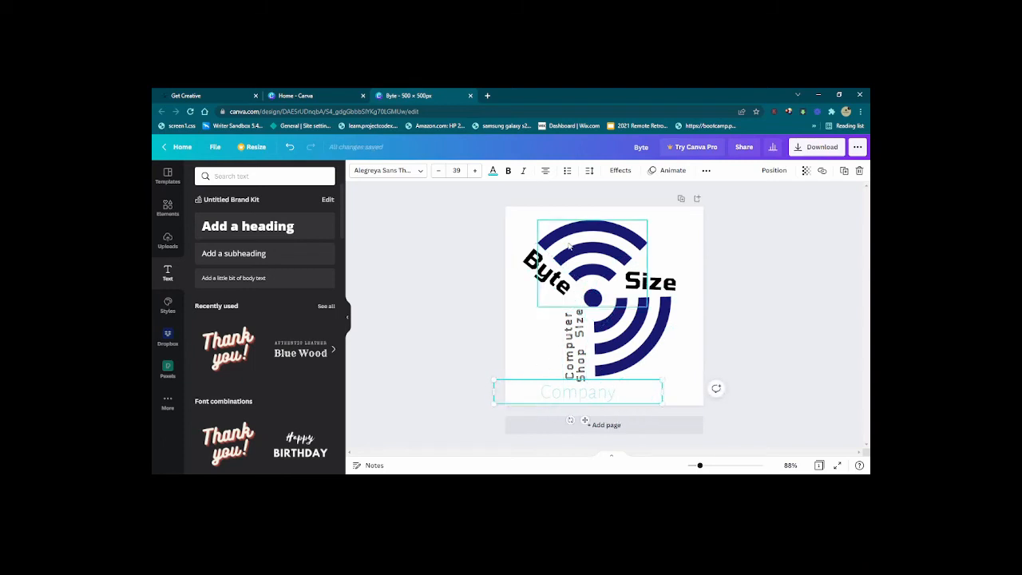
pyautogui.click(546, 172)
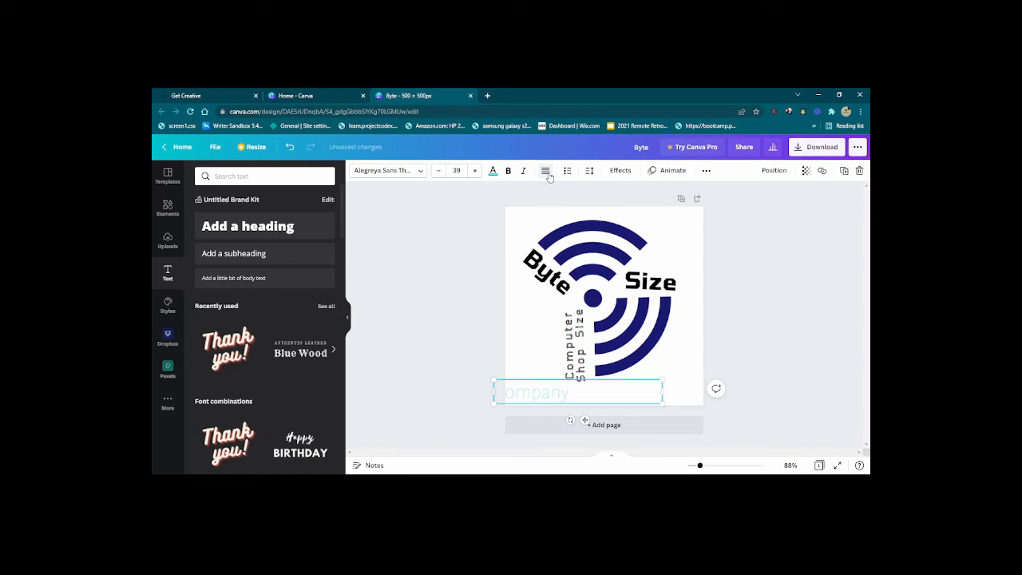
pyautogui.click(546, 171)
pyautogui.click(547, 172)
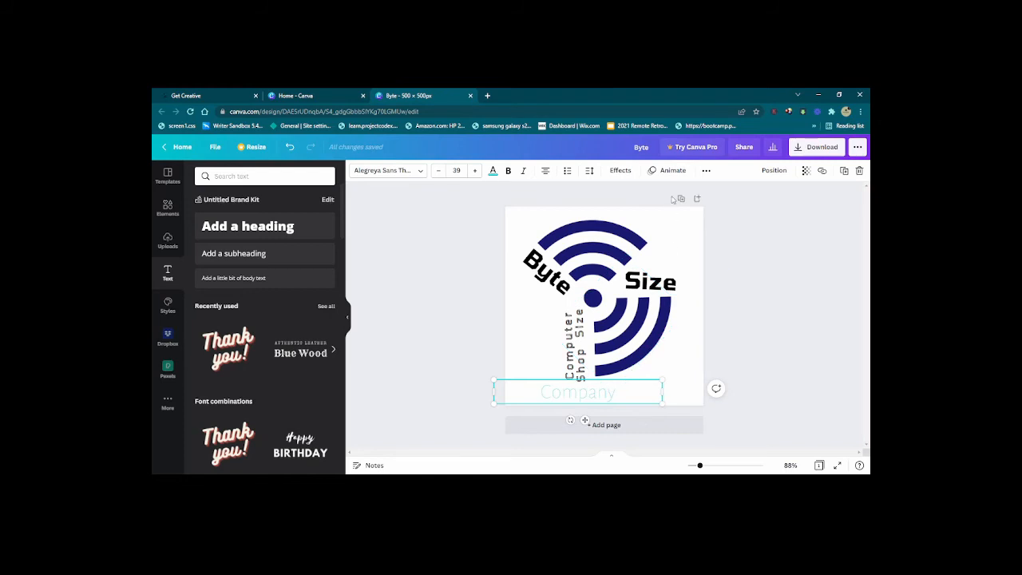
# - Examine the "Company" heading's transparency at 100 and its layering and page-alignment options, and nudge the heading slightly
pyautogui.click(807, 173)
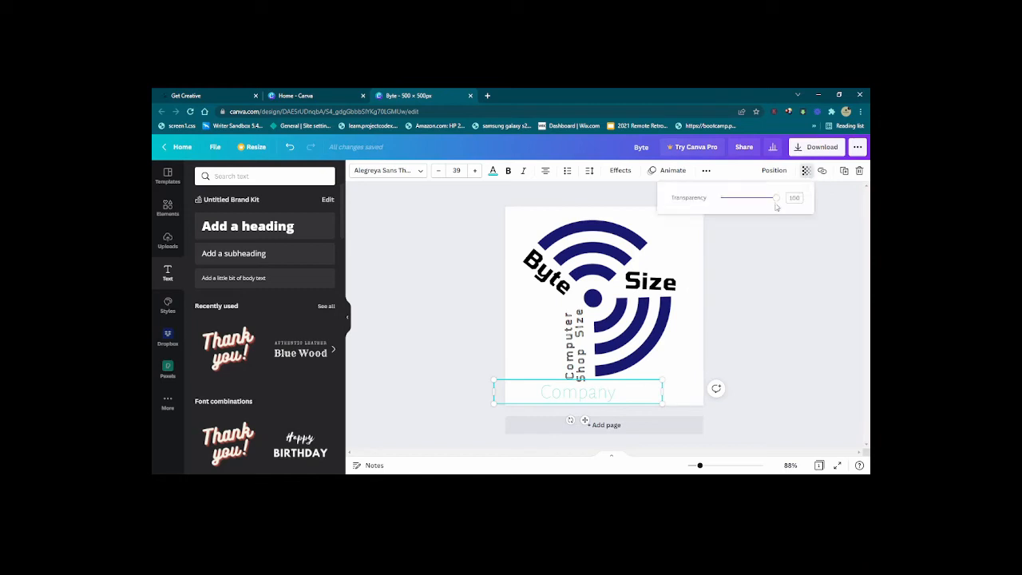
pyautogui.moveTo(776, 199)
pyautogui.mouseDown()
pyautogui.moveTo(721, 203)
pyautogui.moveTo(795, 201)
pyautogui.mouseUp()
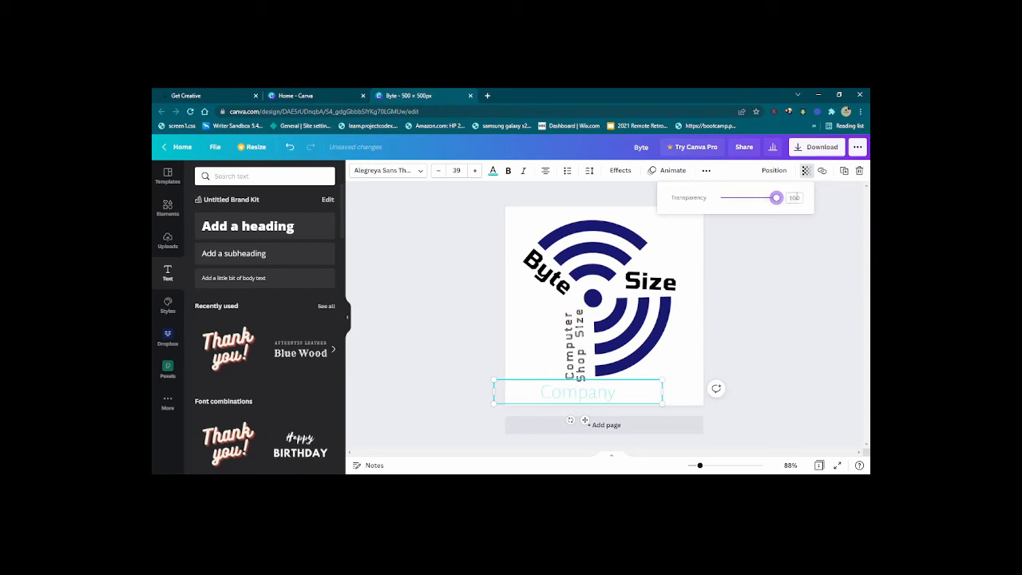
pyautogui.click(786, 248)
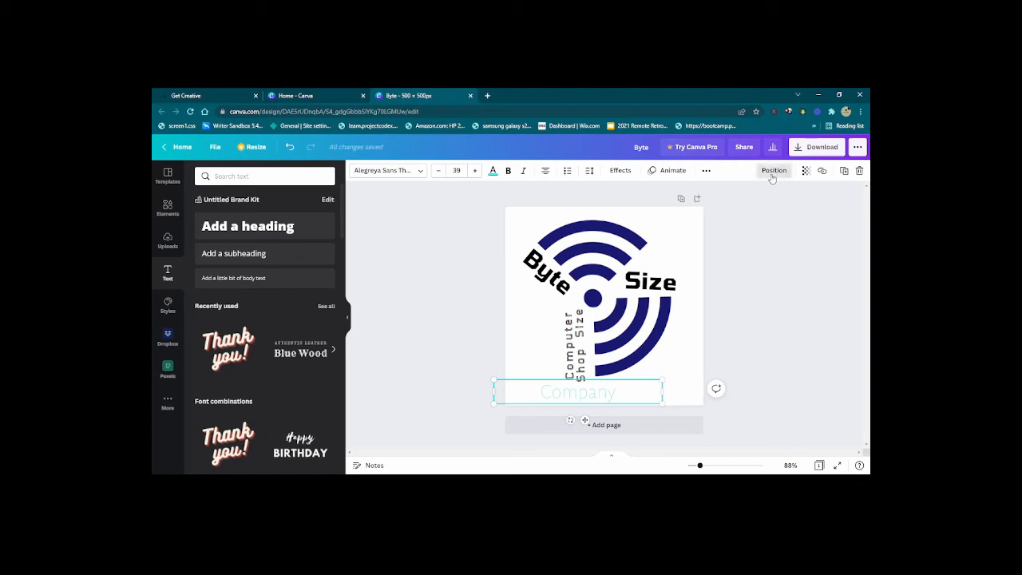
pyautogui.click(773, 175)
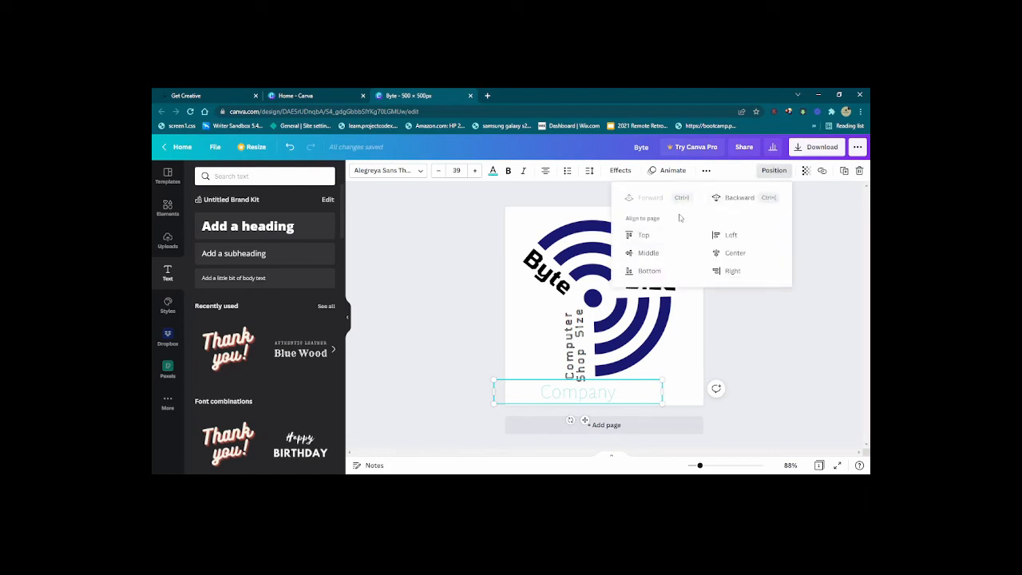
pyautogui.moveTo(612, 398)
pyautogui.mouseDown()
pyautogui.moveTo(662, 348)
pyautogui.moveTo(666, 387)
pyautogui.moveTo(655, 394)
pyautogui.moveTo(533, 365)
pyautogui.moveTo(616, 401)
pyautogui.mouseUp()
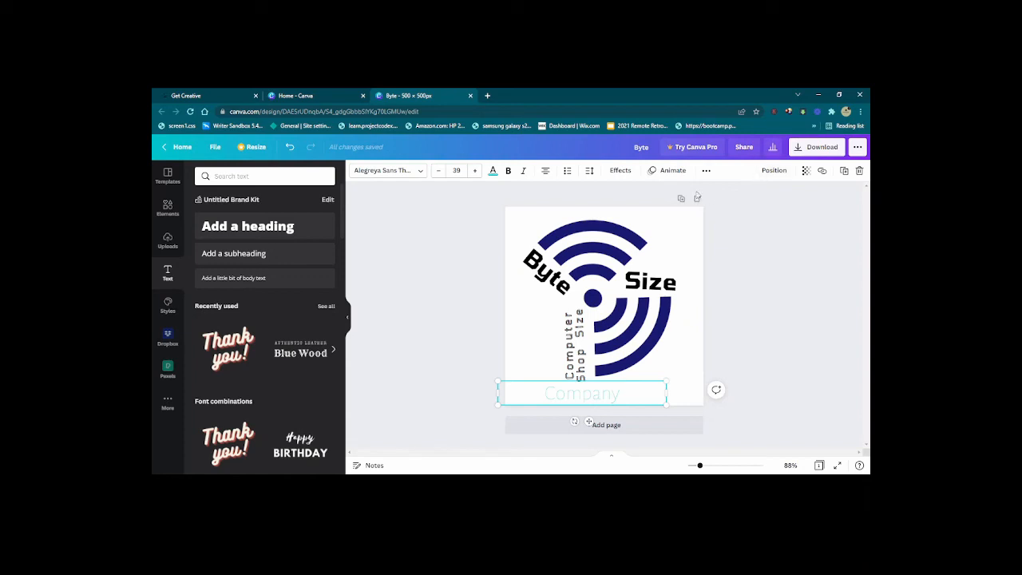
# - Try the Arsenal, Archivo Black, Glacial Indifference and Fredoka One style sets on the logo, and apply the Suranna set
pyautogui.click(168, 304)
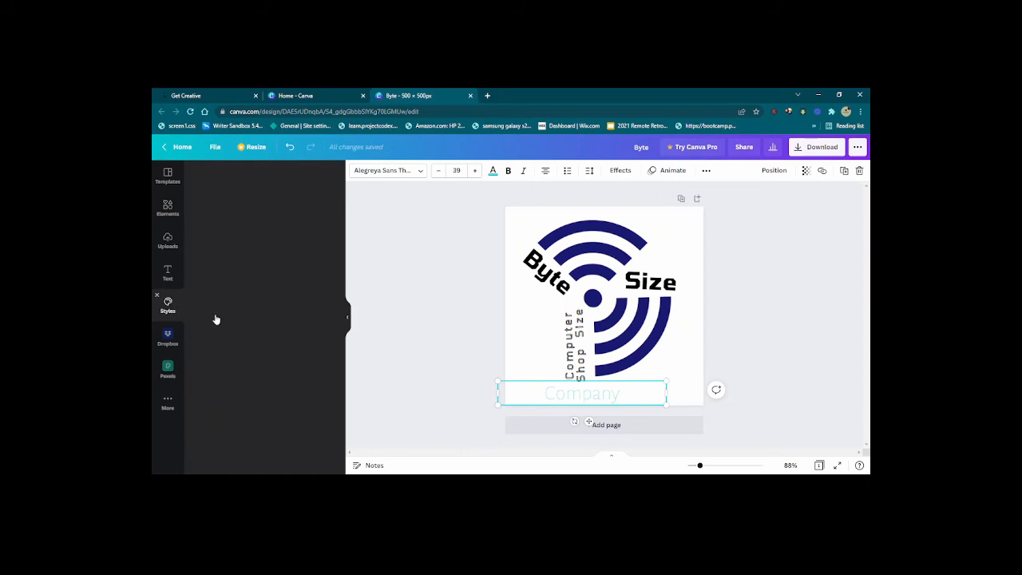
pyautogui.scroll(-1, 270, 292)
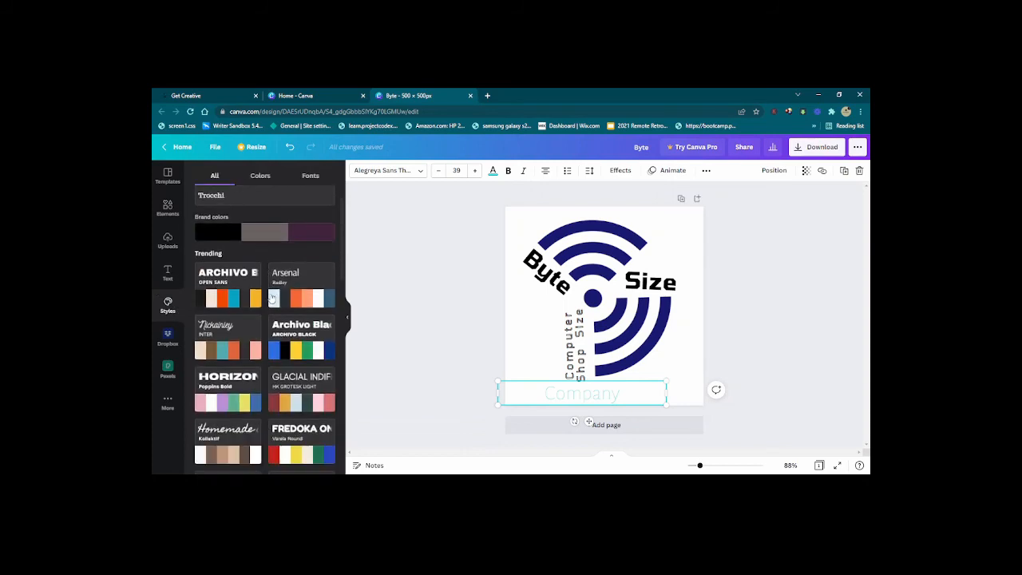
pyautogui.scroll(-1, 288, 302)
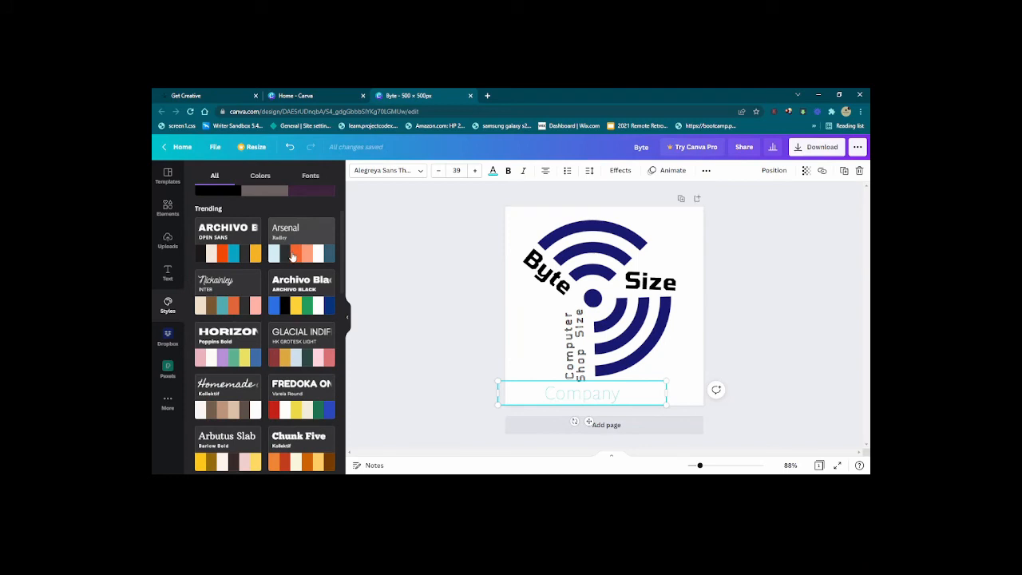
pyautogui.click(293, 256)
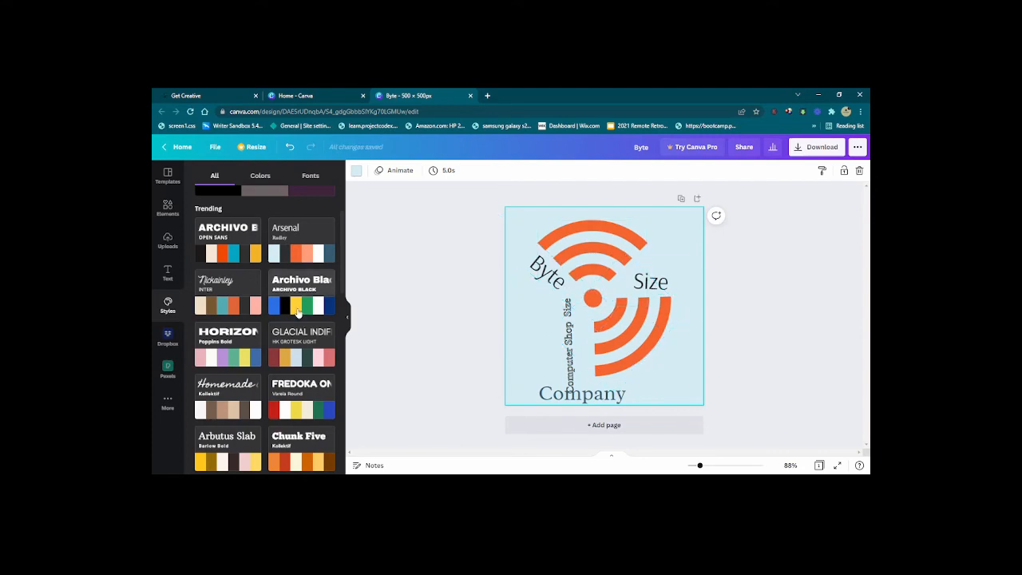
pyautogui.click(298, 312)
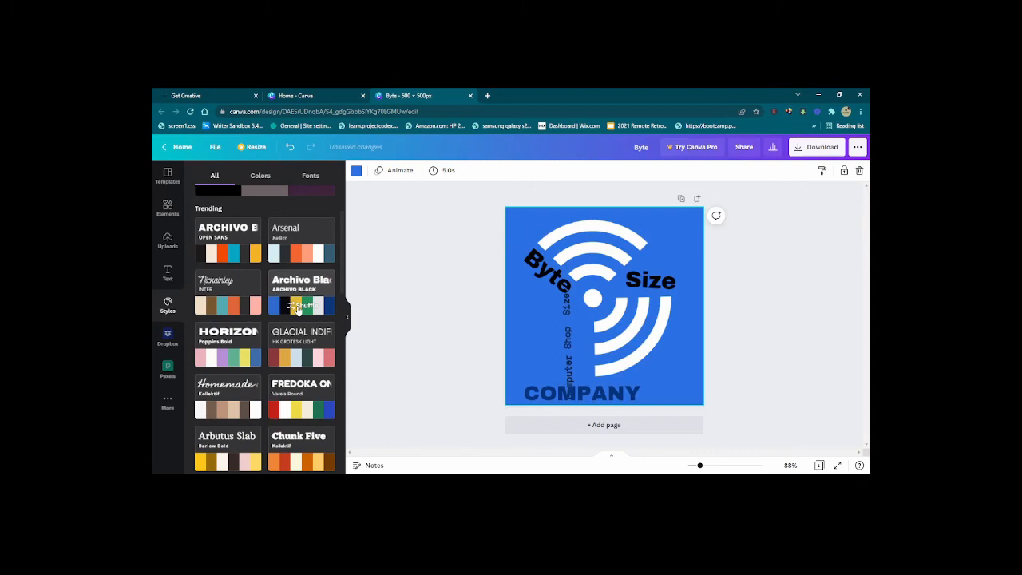
pyautogui.click(306, 353)
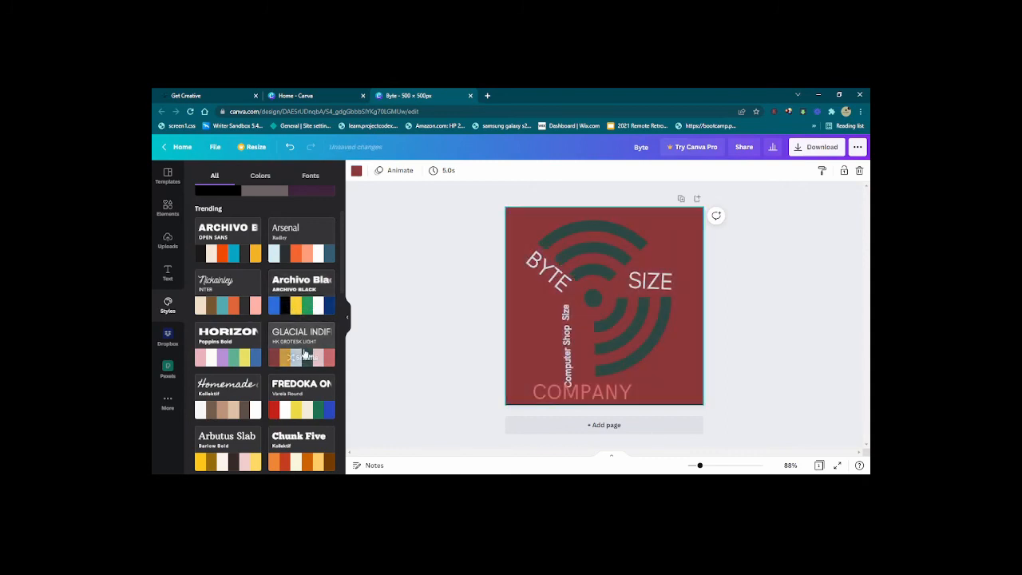
pyautogui.scroll(-1, 303, 354)
pyautogui.click(308, 327)
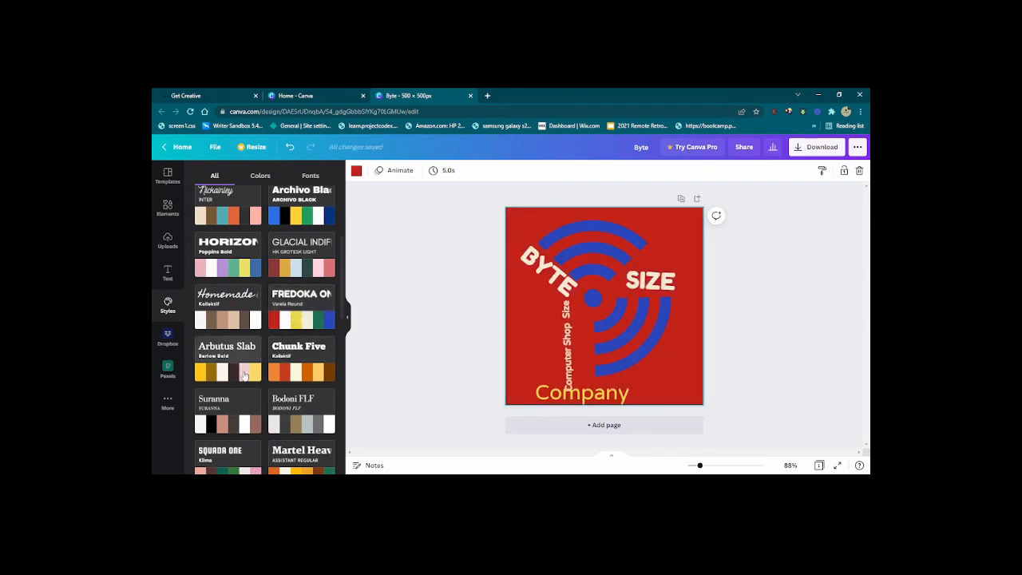
pyautogui.click(231, 429)
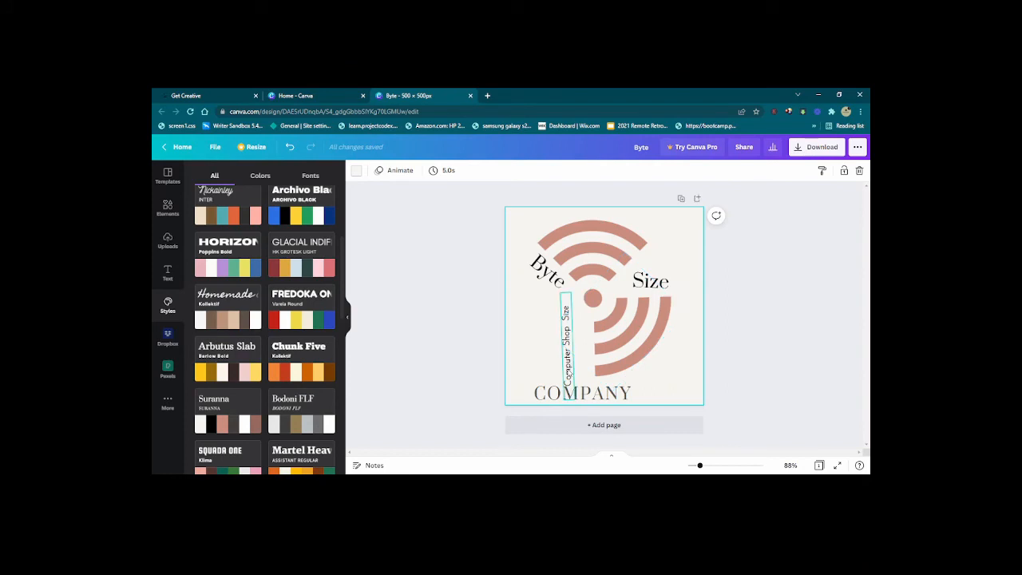
# - Delete the "Company" heading below the logo graphic
pyautogui.click(587, 389)
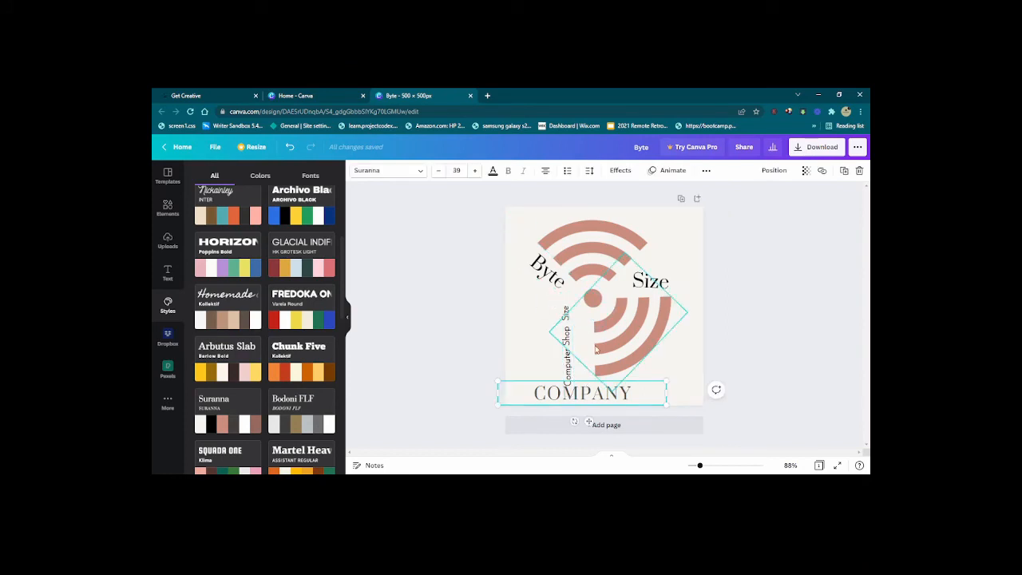
pyautogui.press('Delete')
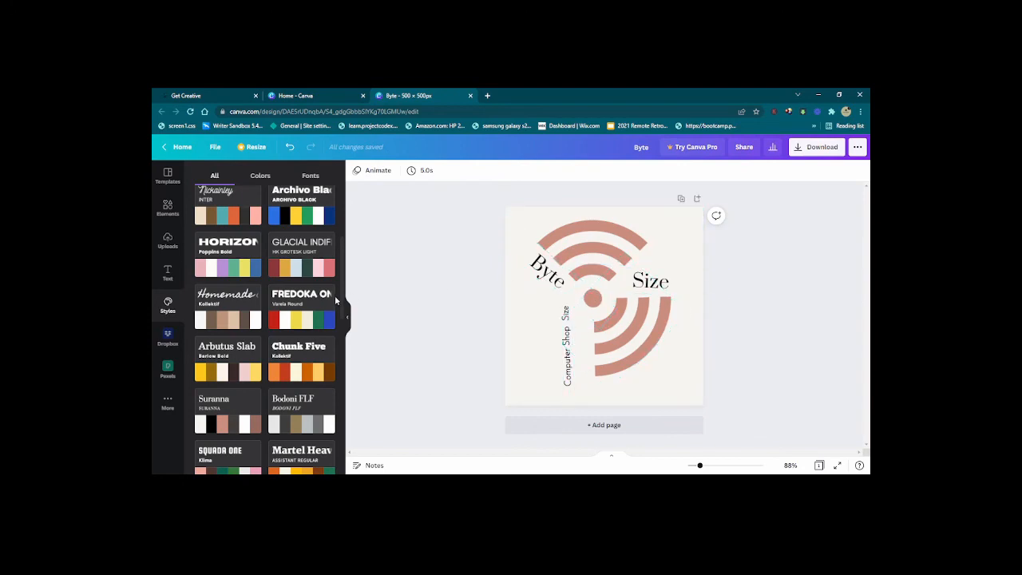
# - View the Dropbox connection option, and add the Pexels photo of two people jumping into a pool to the design
pyautogui.click(166, 343)
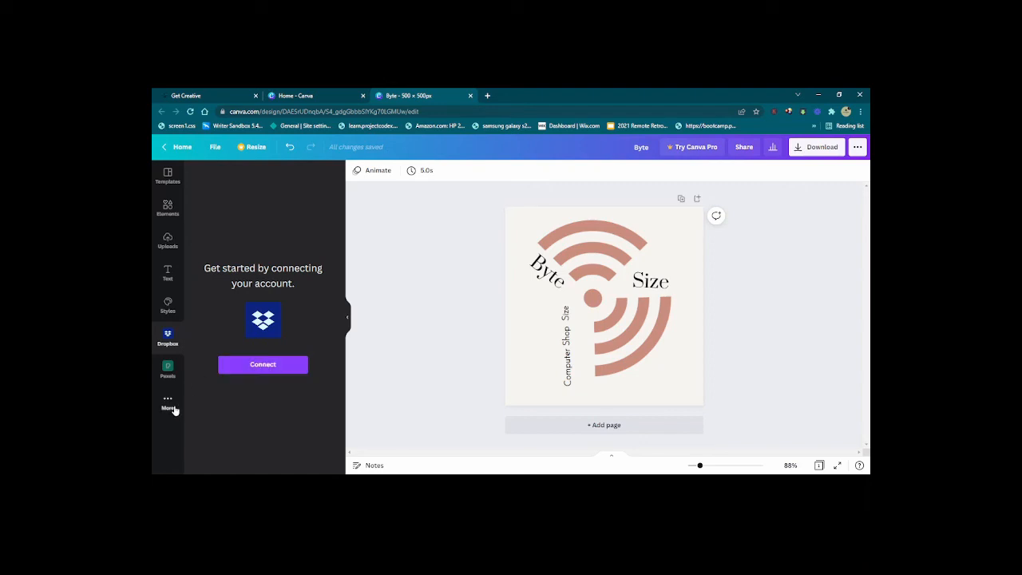
pyautogui.click(168, 369)
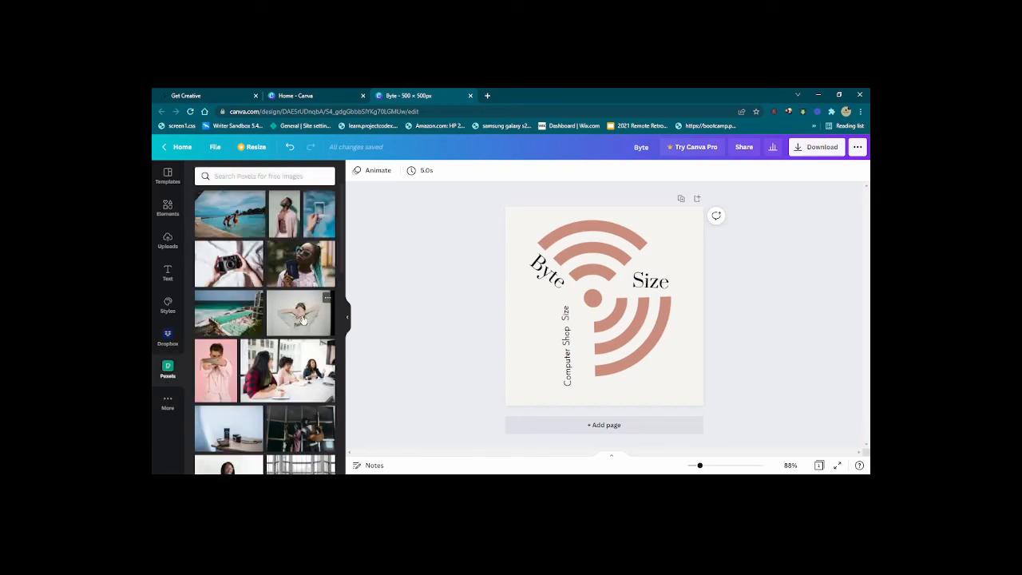
pyautogui.click(239, 233)
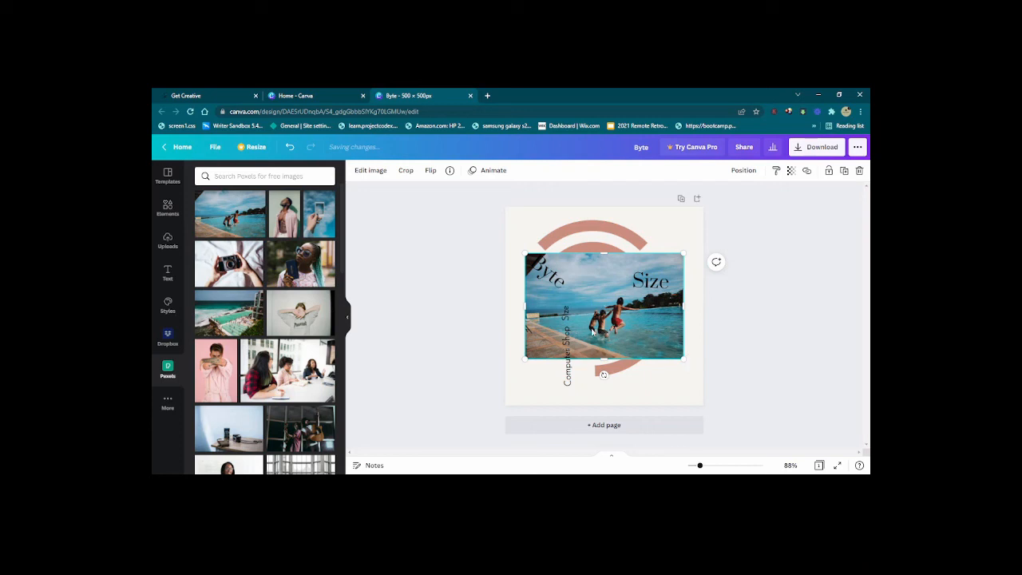
# - Send the pool photo backward two levels so it sits behind both sets of logo arcs
pyautogui.click(753, 172)
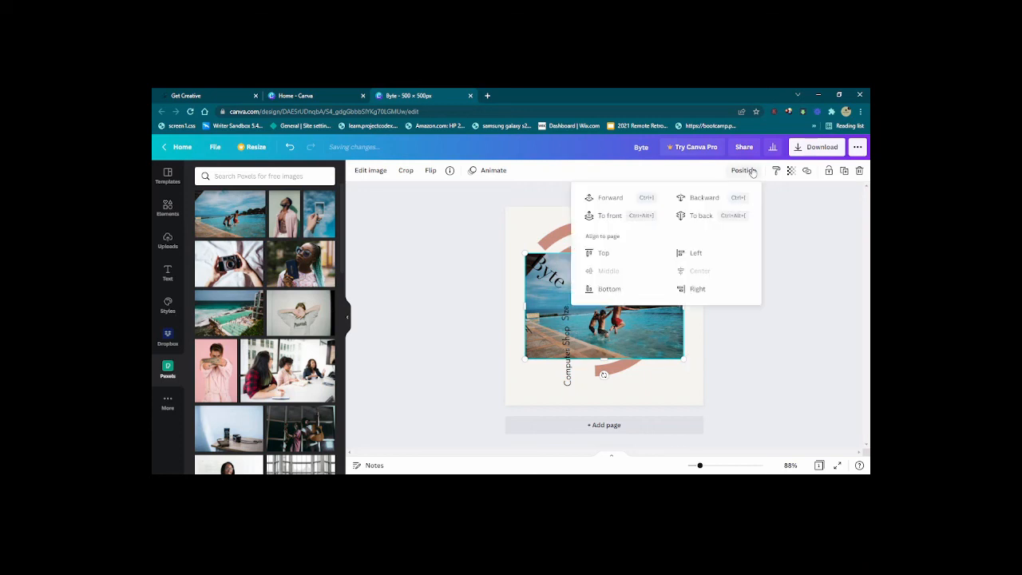
pyautogui.click(746, 347)
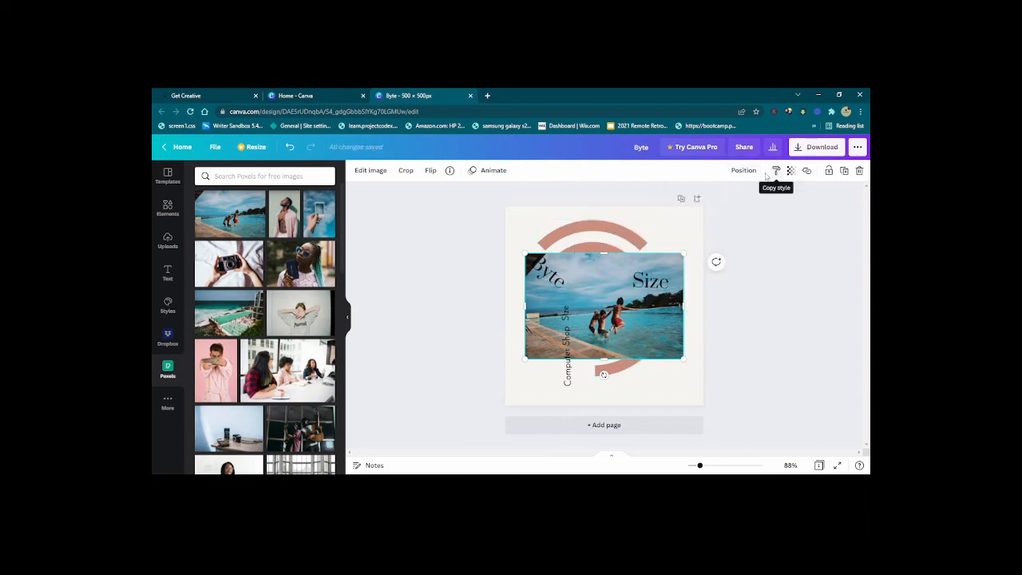
pyautogui.click(749, 170)
pyautogui.click(705, 200)
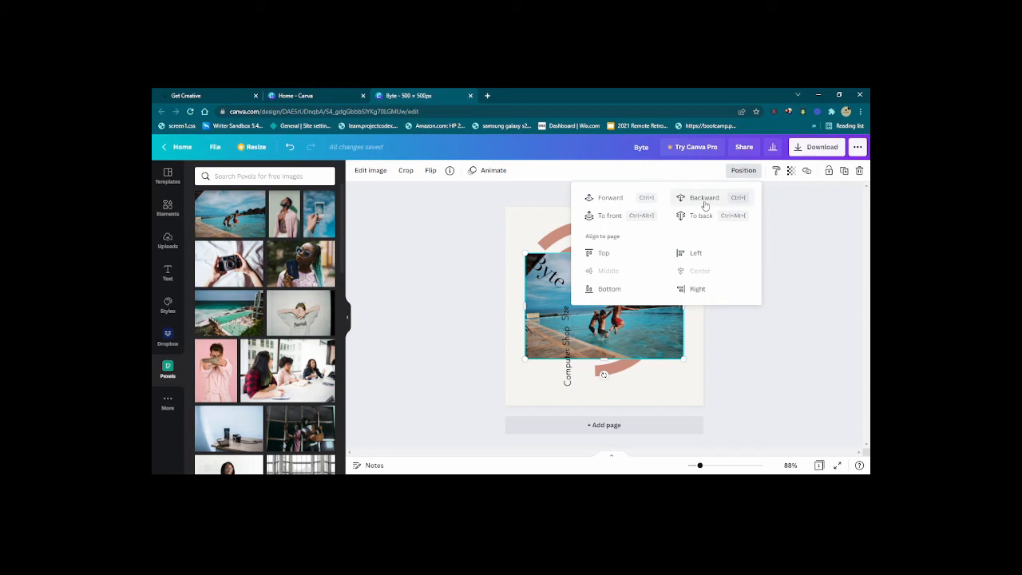
pyautogui.click(675, 381)
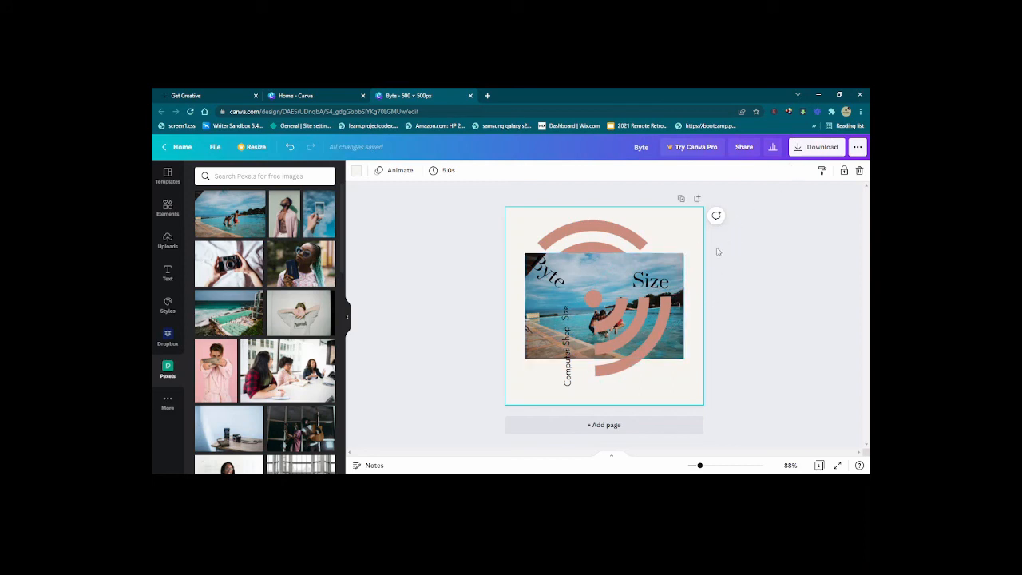
pyautogui.click(675, 266)
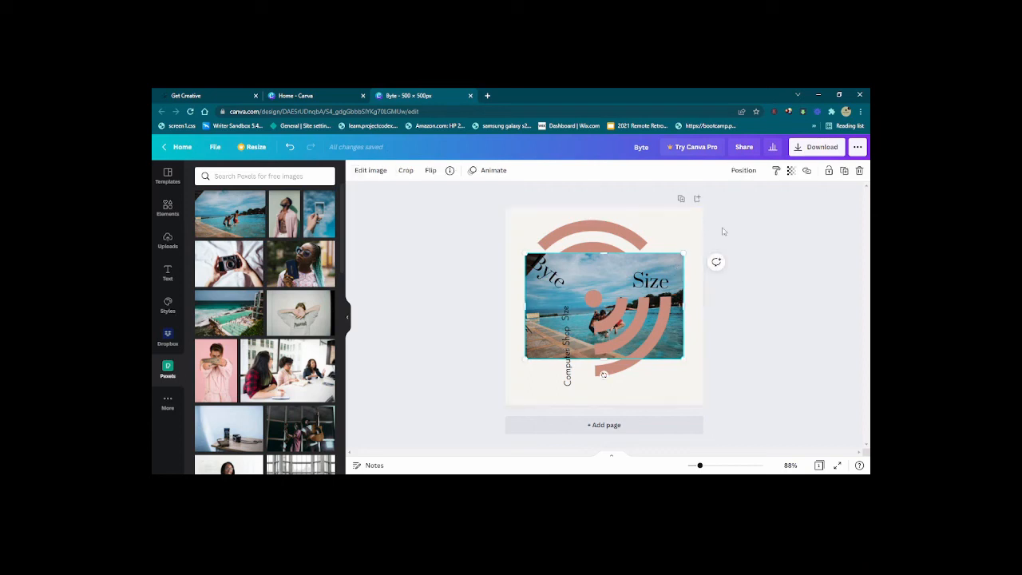
pyautogui.click(751, 173)
pyautogui.click(716, 202)
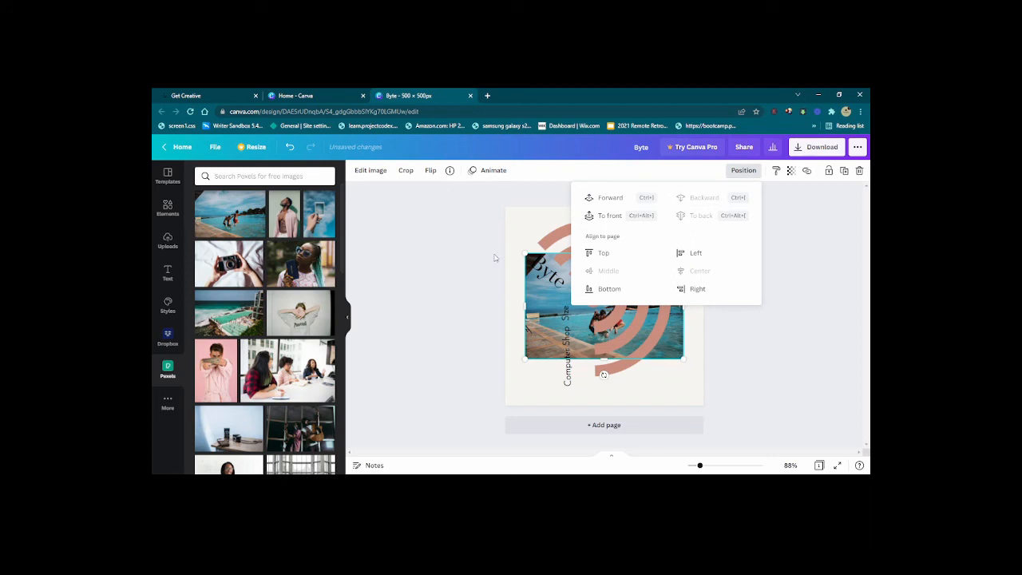
pyautogui.click(523, 220)
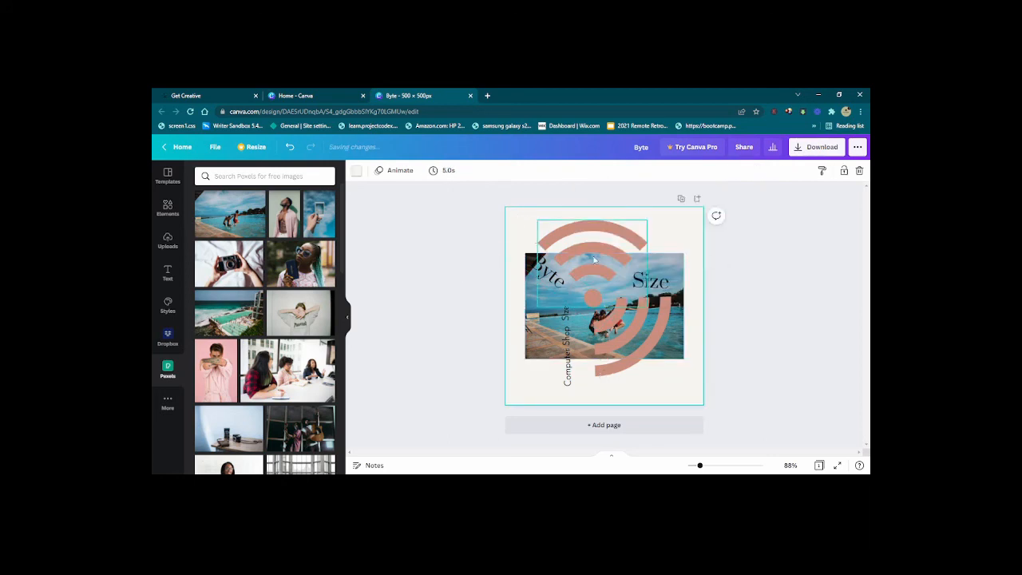
# - Bring the pool photo forward level by level until it sits in front of the arcs and all the text
pyautogui.click(671, 257)
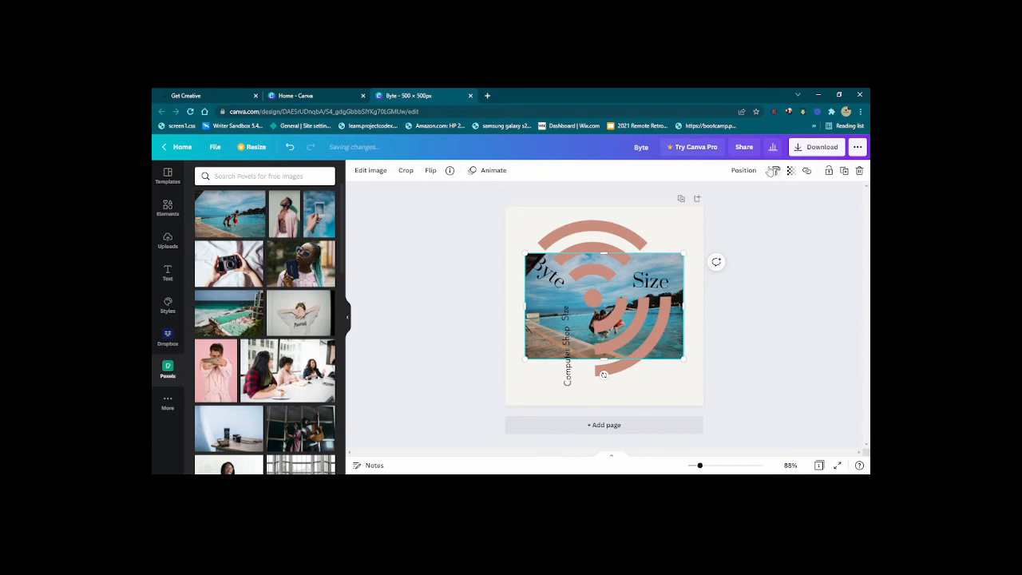
pyautogui.click(747, 171)
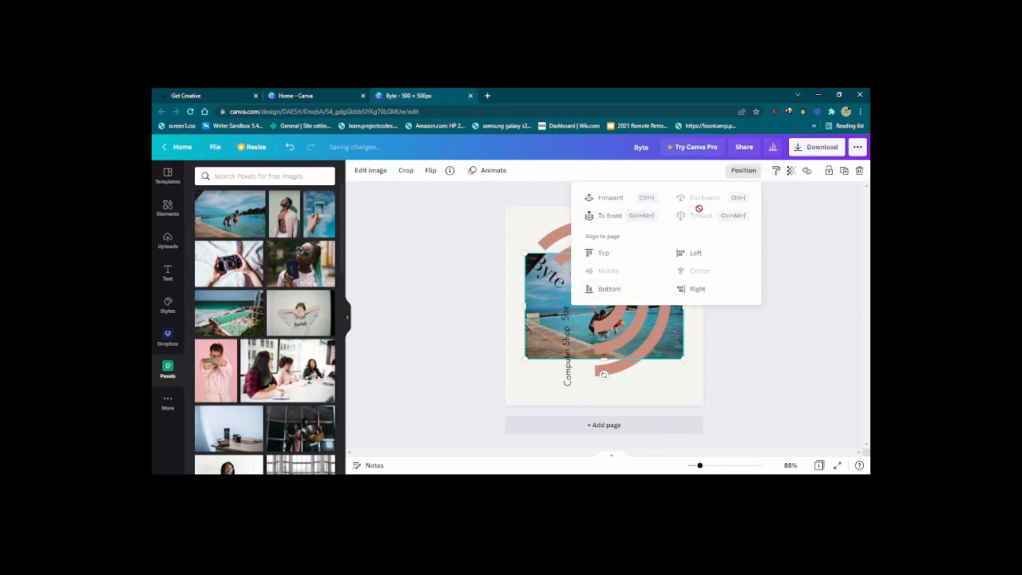
pyautogui.click(624, 206)
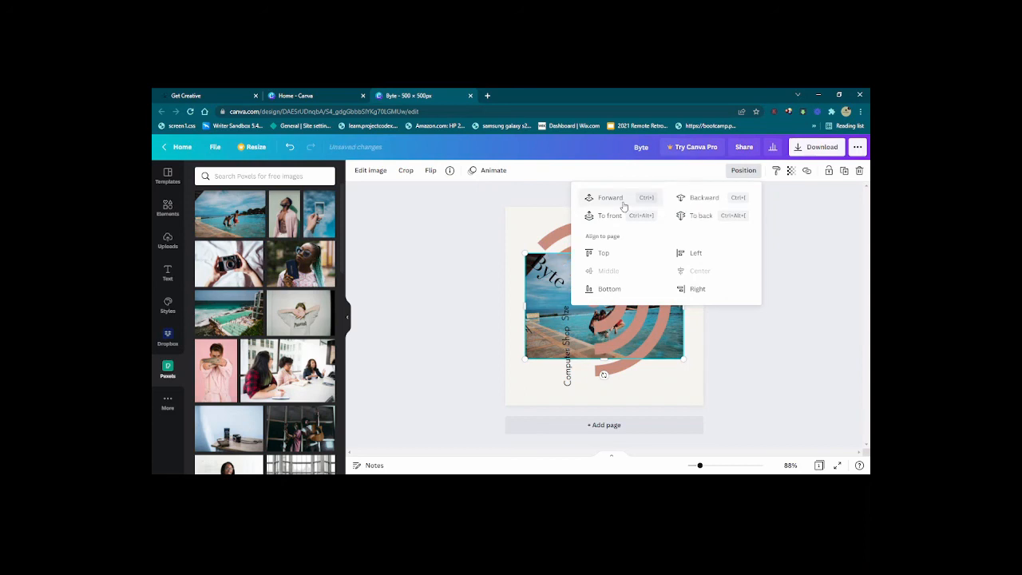
pyautogui.click(624, 206)
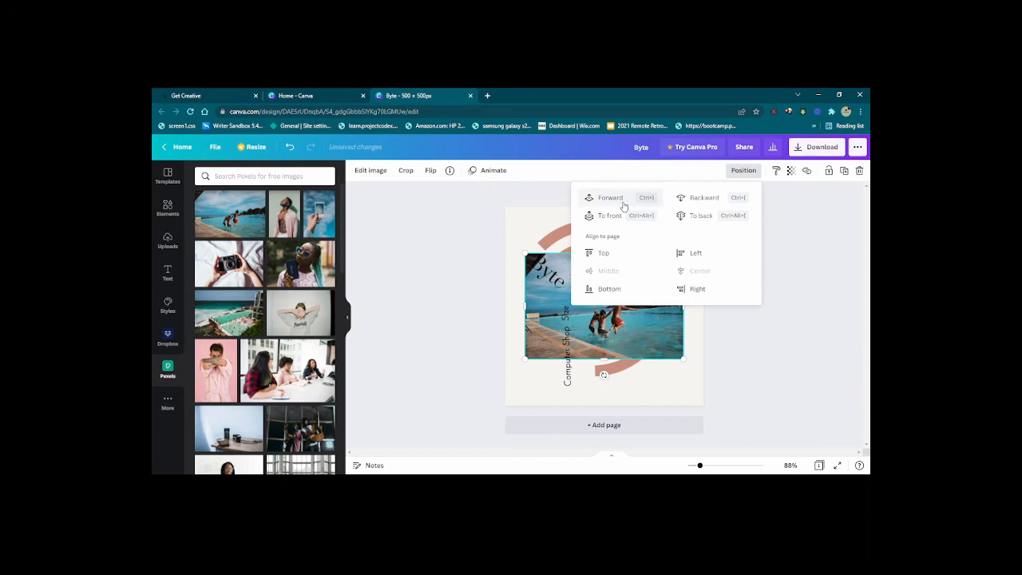
pyautogui.click(623, 206)
pyautogui.click(623, 206)
pyautogui.click(624, 206)
pyautogui.click(670, 391)
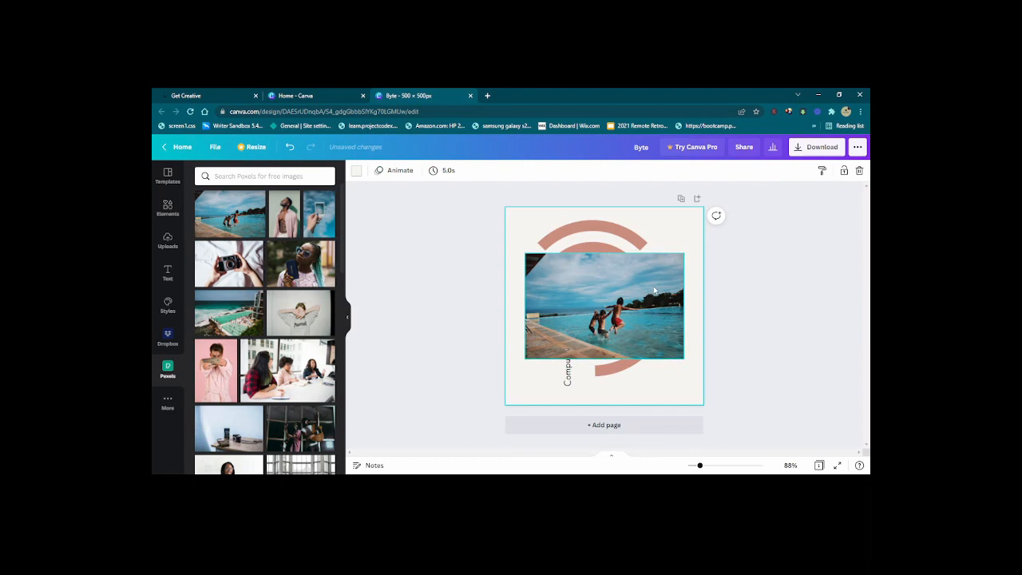
# - Browse the additional Canva apps and integrations, covering content creation, content discovery and media import
pyautogui.click(167, 405)
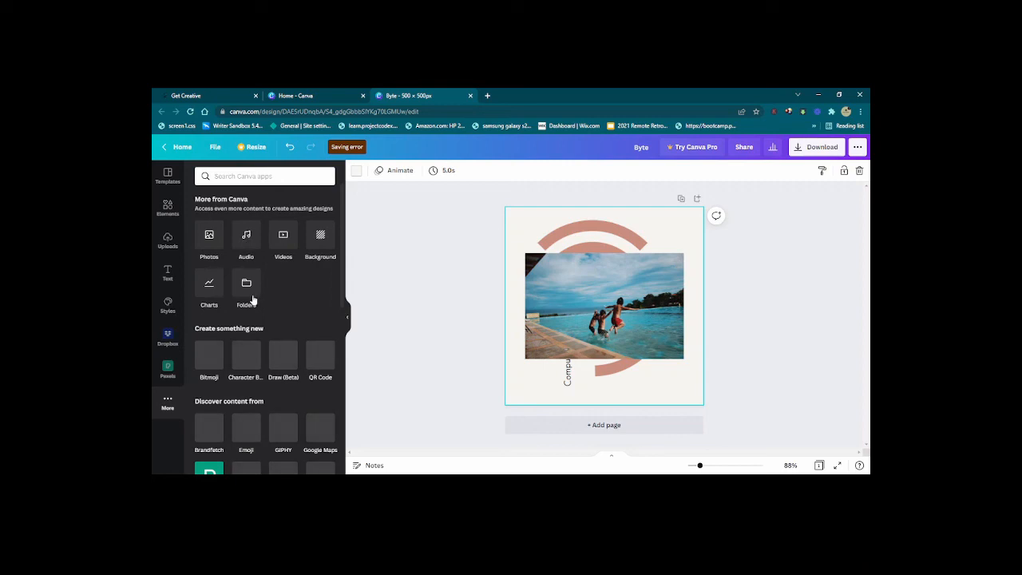
pyautogui.scroll(-3, 259, 351)
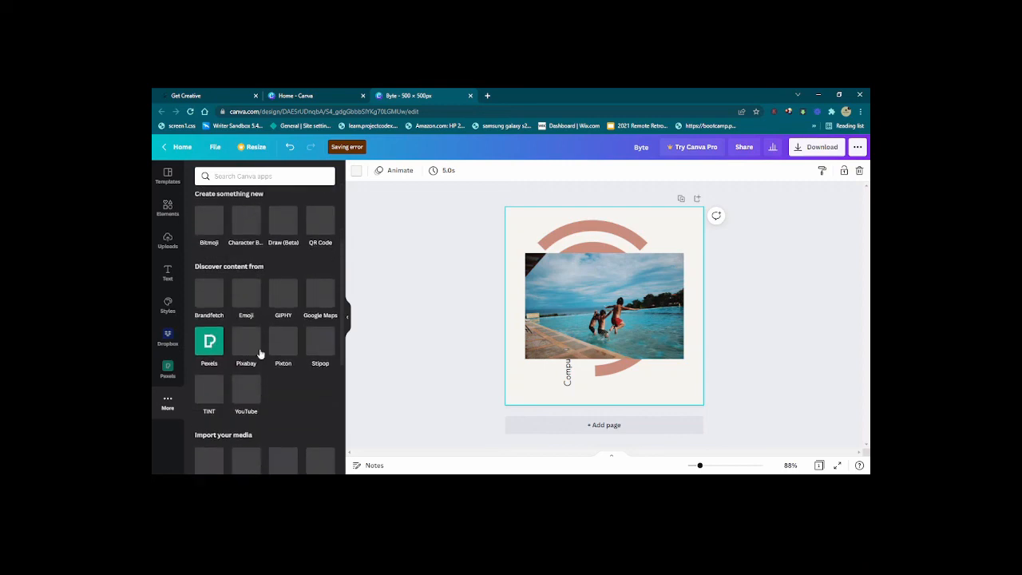
pyautogui.scroll(-1, 259, 353)
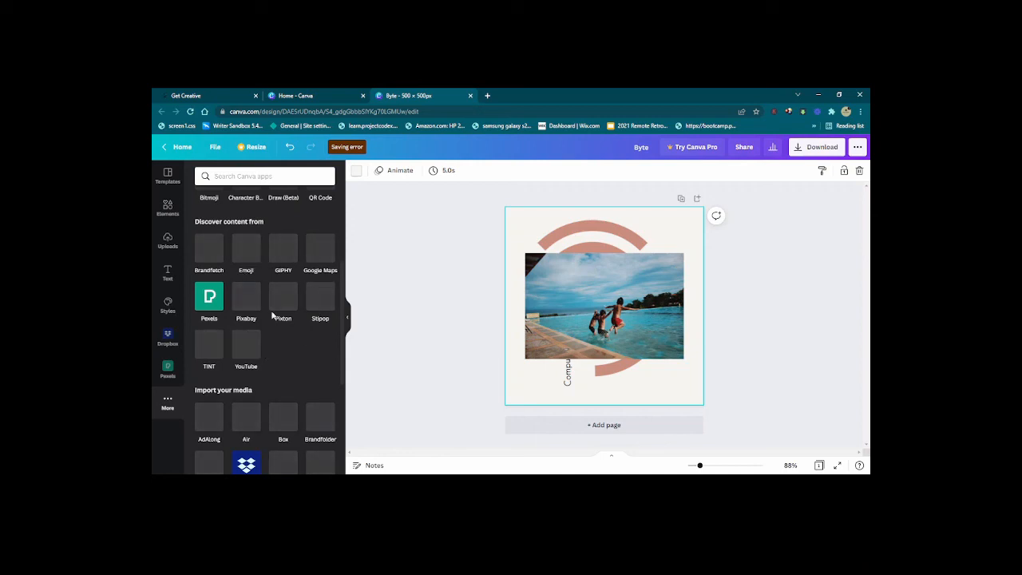
pyautogui.scroll(-2, 293, 349)
pyautogui.scroll(-1, 292, 348)
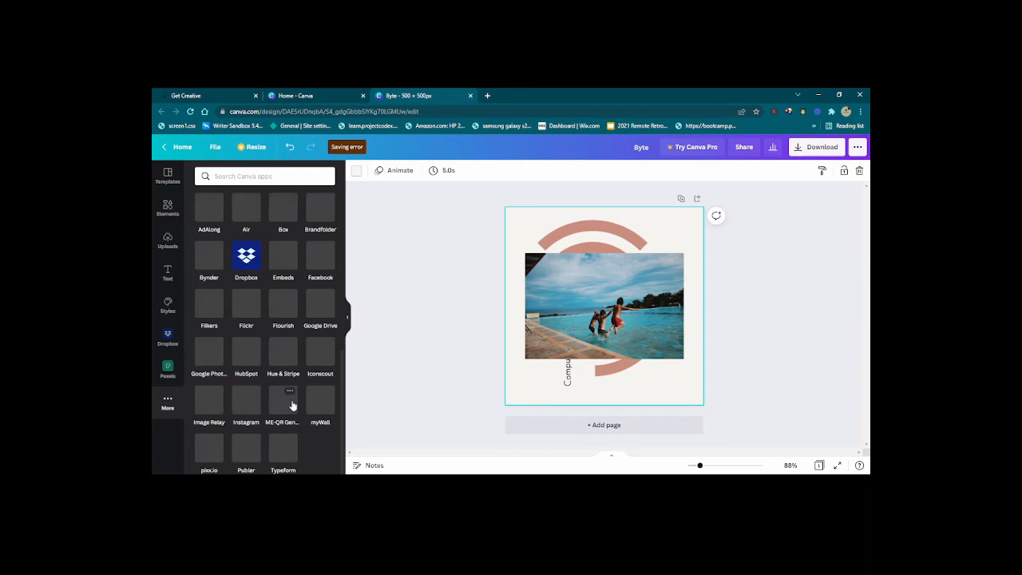
pyautogui.scroll(1, 292, 407)
pyautogui.scroll(5, 303, 380)
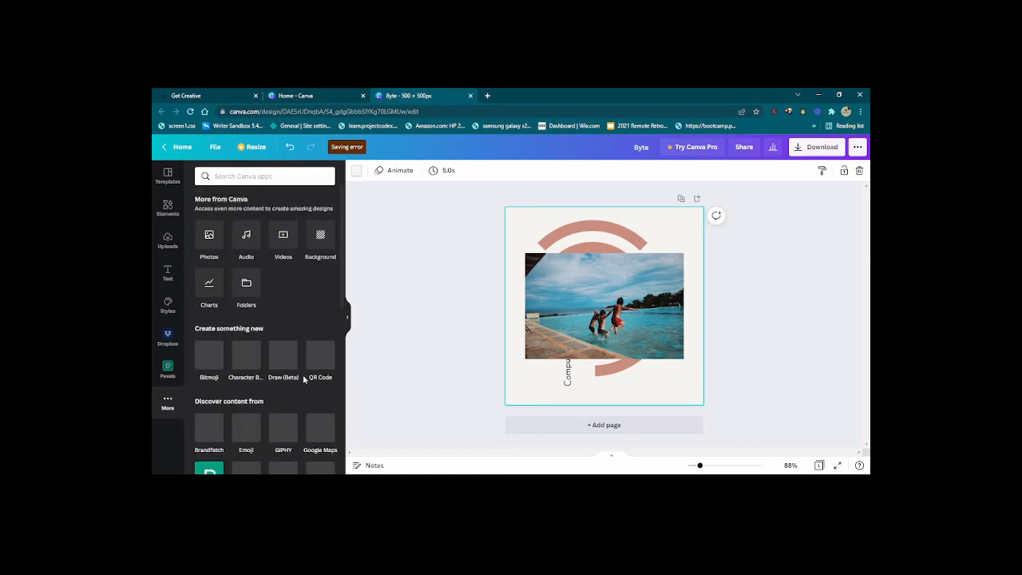
# - Delete the pool photo and move the vertical "Computer Shop Size" text closer to the lower arcs, just beneath the central dot
pyautogui.click(537, 319)
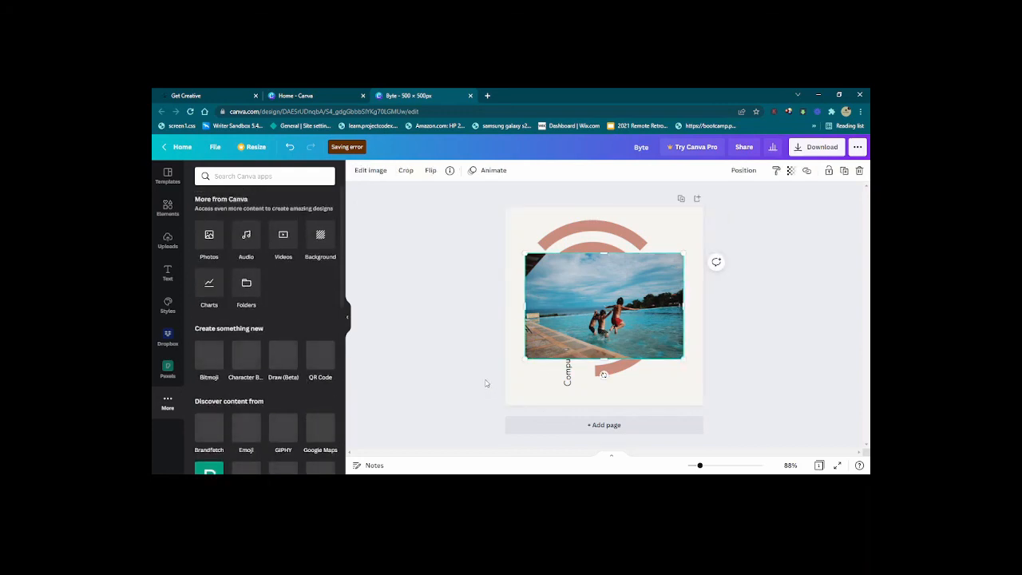
pyautogui.press('Delete')
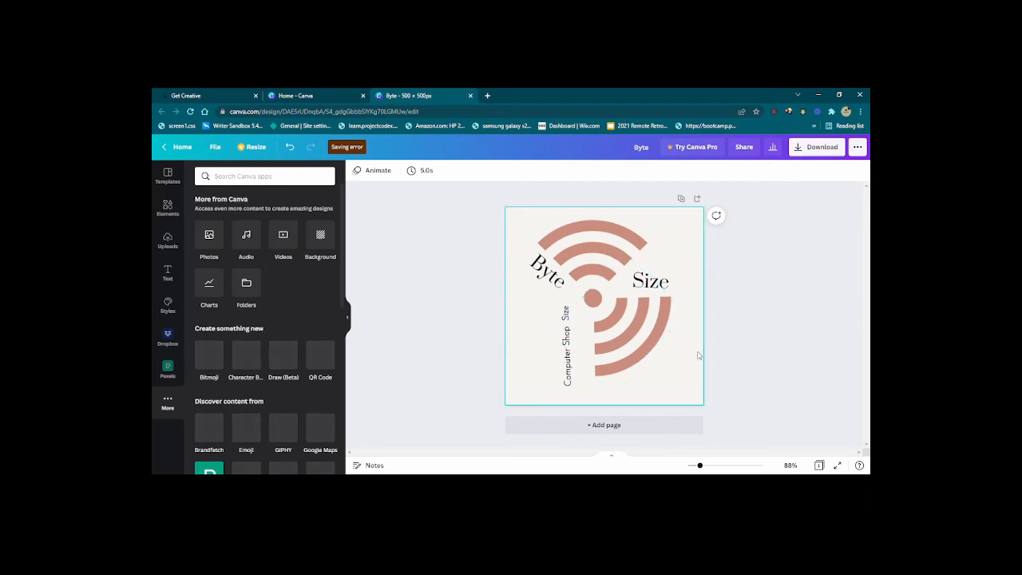
pyautogui.moveTo(568, 357); pyautogui.dragTo(585, 361)
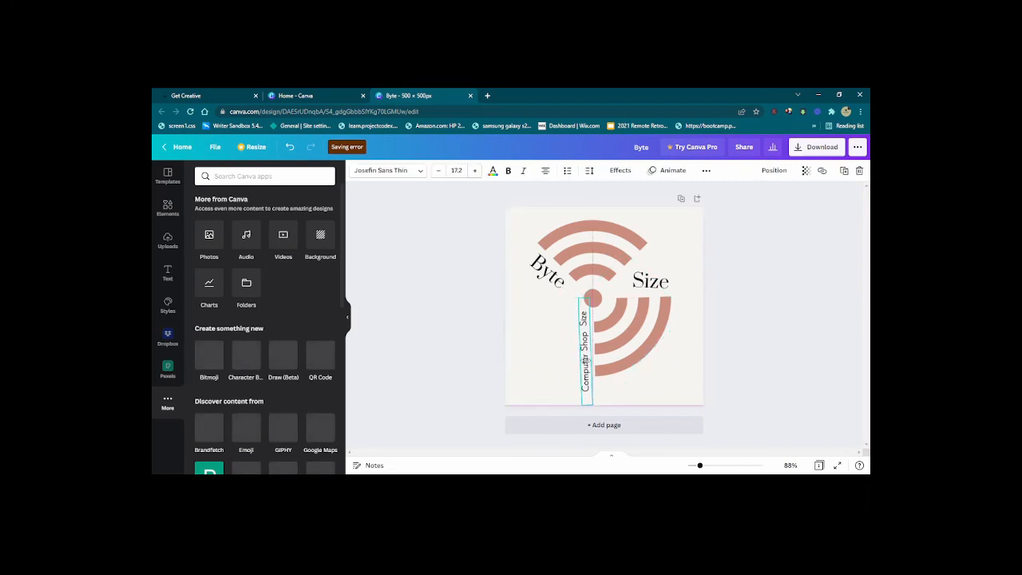
pyautogui.click(688, 380)
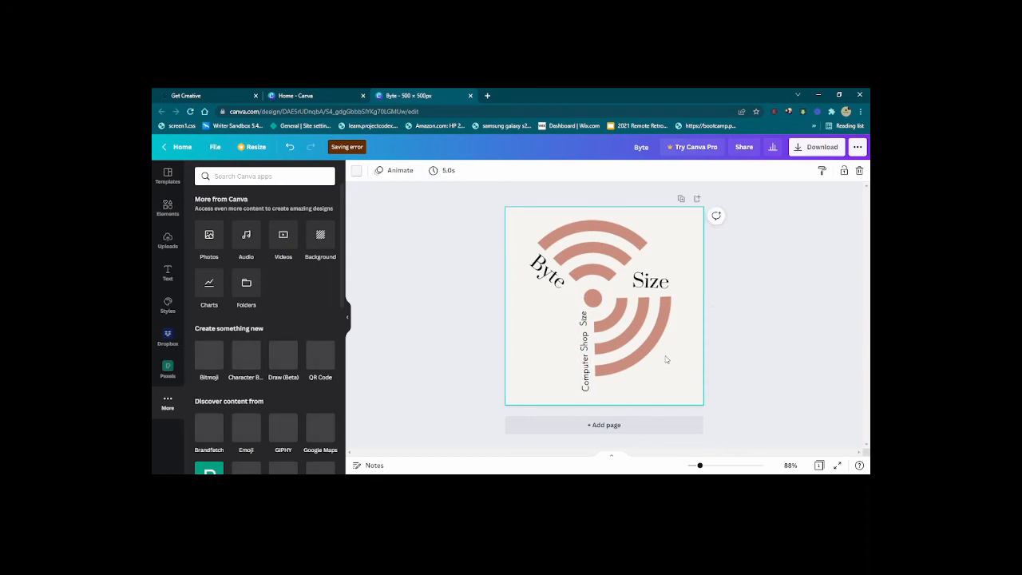
pyautogui.click(747, 294)
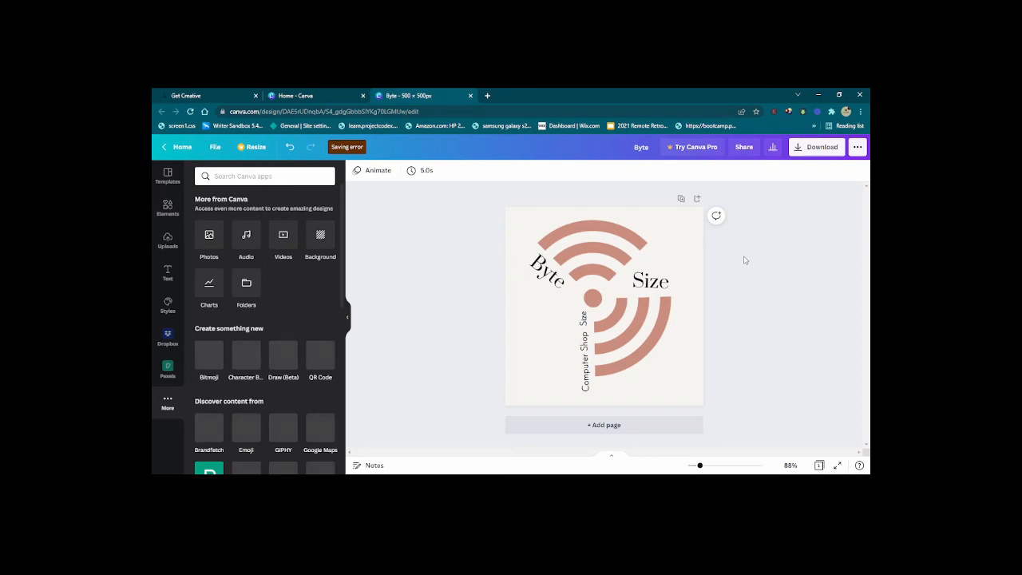
# - Try to open the design's download options, and reload the page to go back to the last-saved version
pyautogui.click(807, 150)
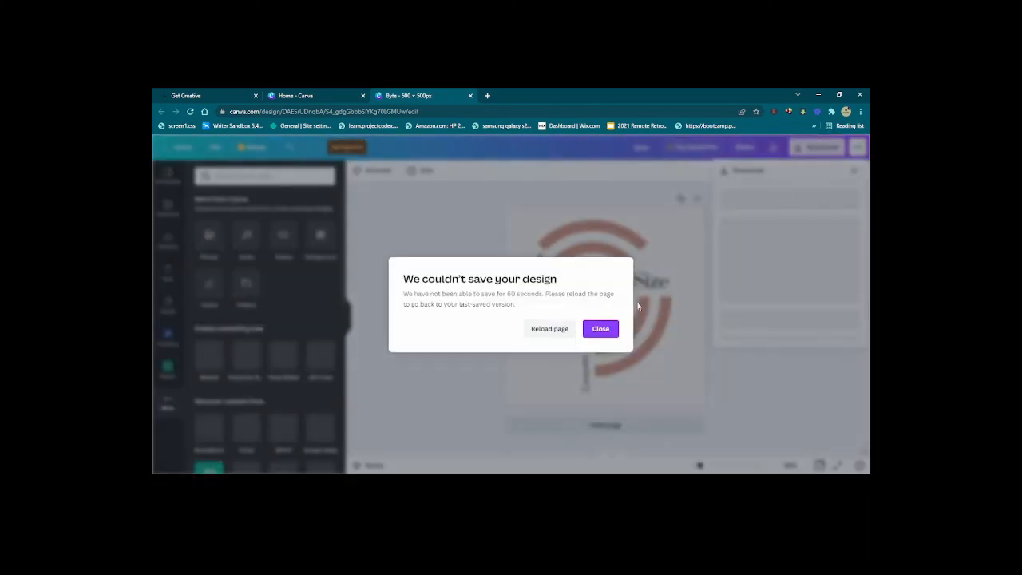
pyautogui.click(546, 334)
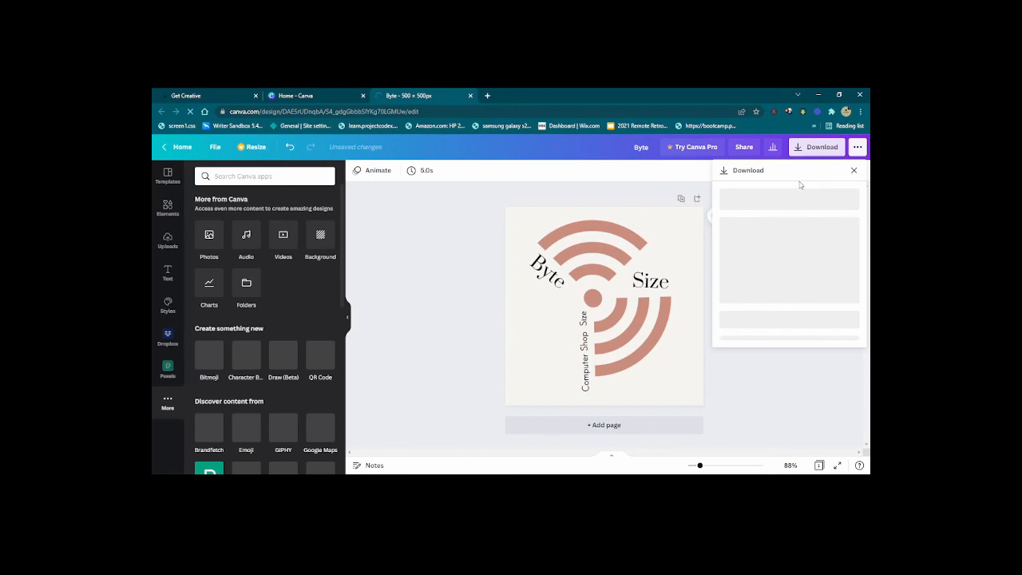